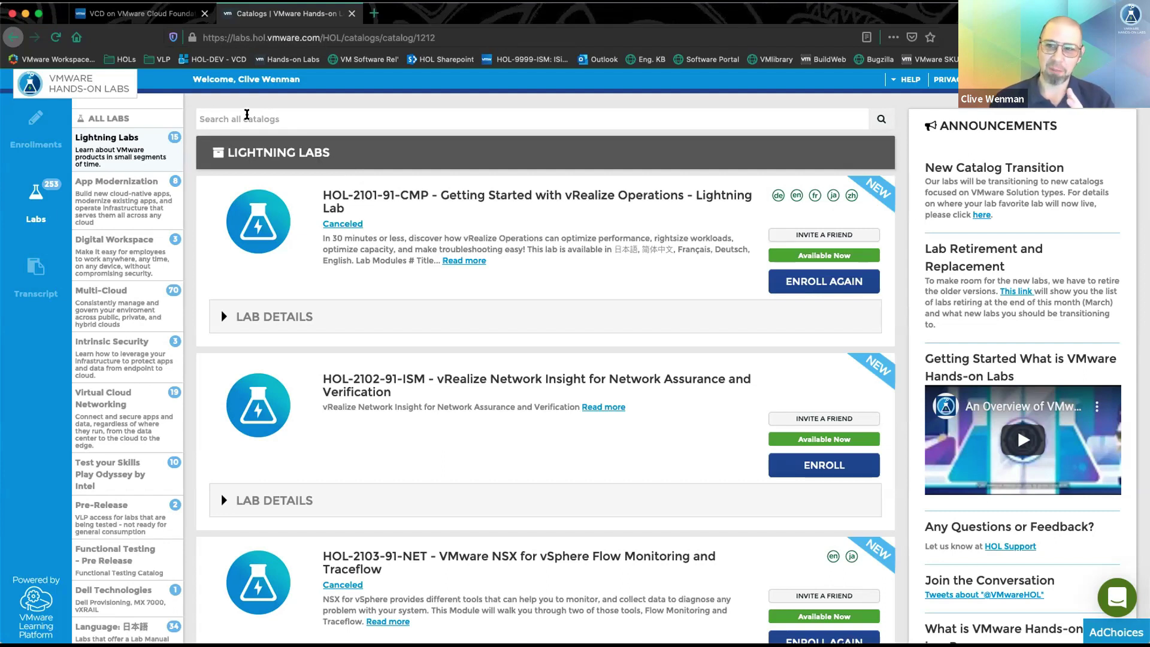
- Search the lab catalog for 'dell' and browse the results
{"action": "left_click", "coordinate": [247, 115]}
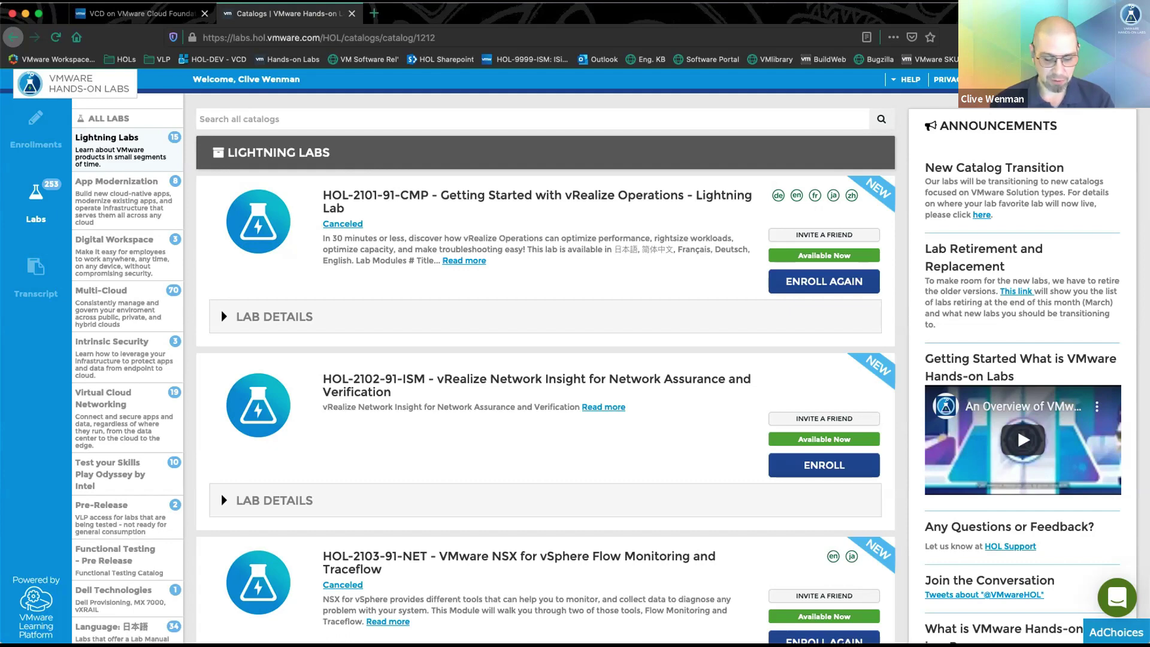
{"action": "type", "text": "dell"}
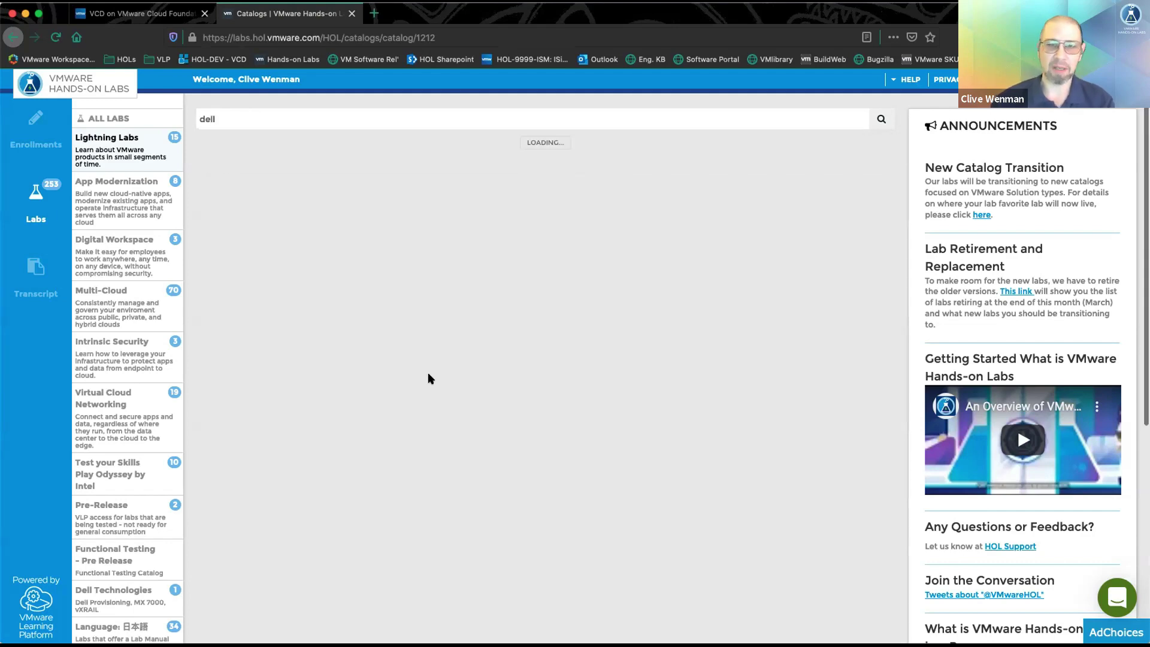
{"action": "scroll", "coordinate": [568, 381], "scroll_direction": "down", "scroll_amount": 1}
{"action": "scroll", "coordinate": [568, 382], "scroll_direction": "down", "scroll_amount": 3}
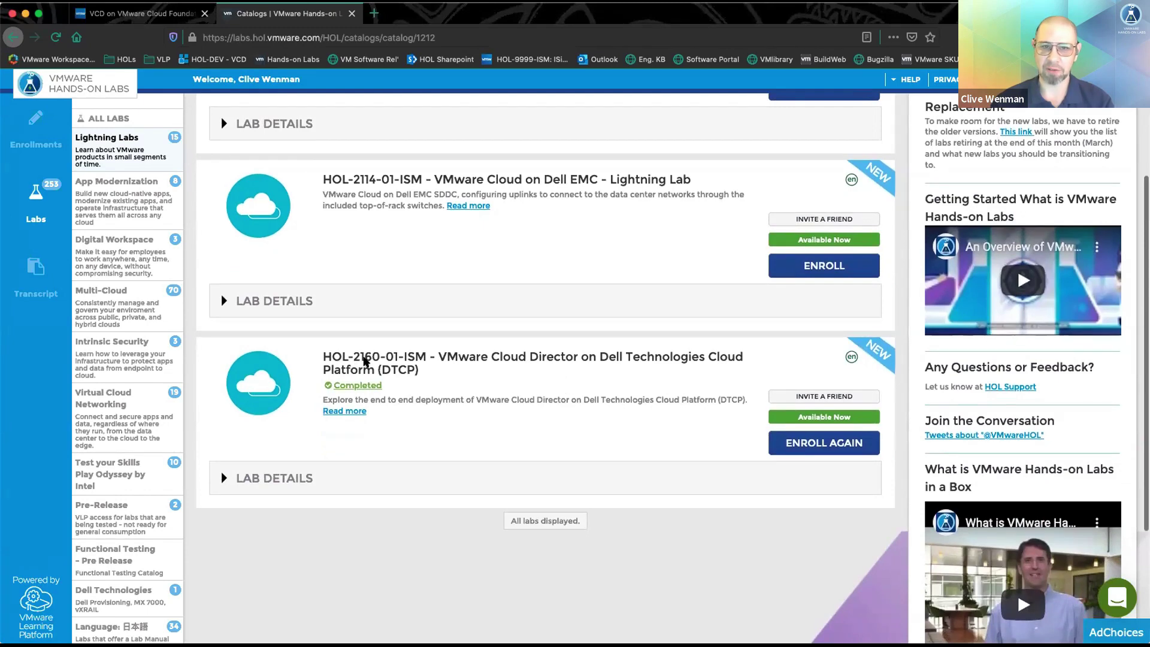
{"action": "scroll", "coordinate": [501, 360], "scroll_direction": "up", "scroll_amount": 1}
{"action": "scroll", "coordinate": [501, 359], "scroll_direction": "up", "scroll_amount": 3}
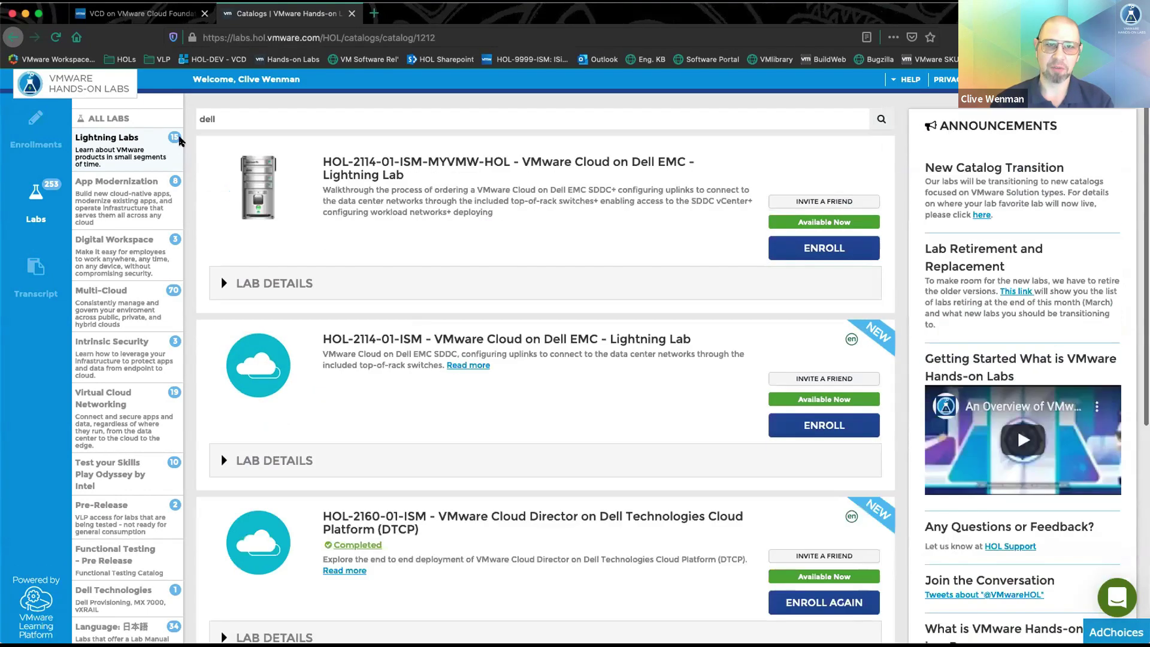
- Replace the search with 'vcd' and enroll again in the HOL-2160-01-ISM lab
{"action": "left_click_drag", "start_coordinate": [226, 119], "coordinate": [142, 115]}
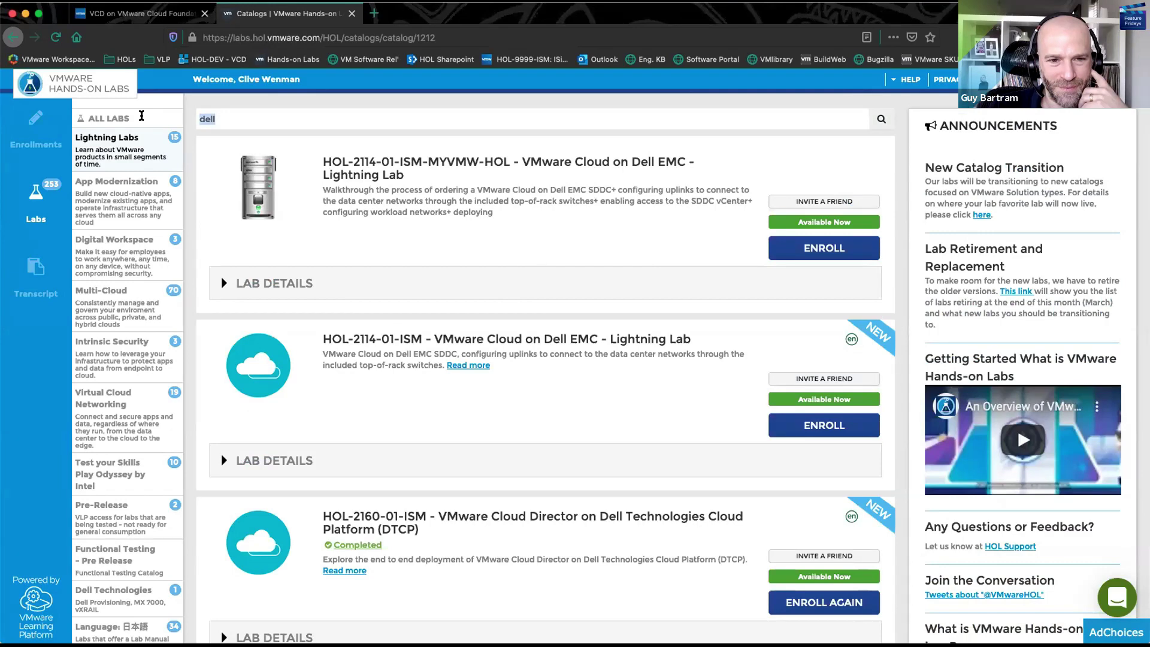
{"action": "type", "text": "vcd"}
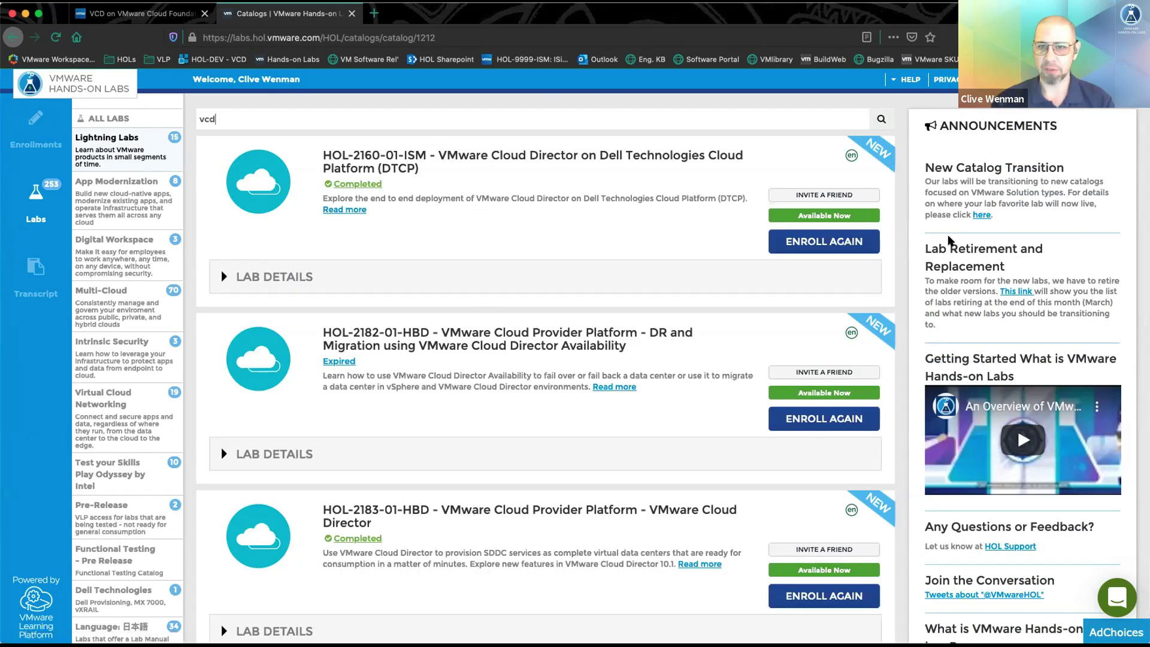
{"action": "left_click", "coordinate": [818, 243]}
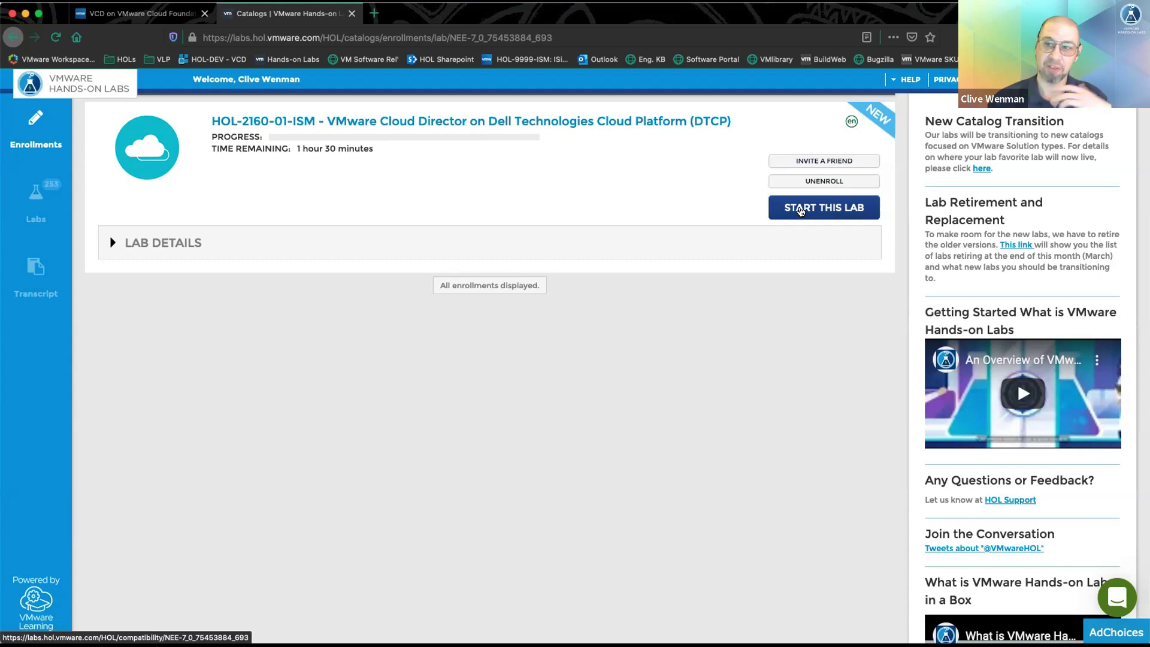
- Start the HOL-2160-01-ISM lab from its enrollment entry
{"action": "left_click", "coordinate": [800, 209]}
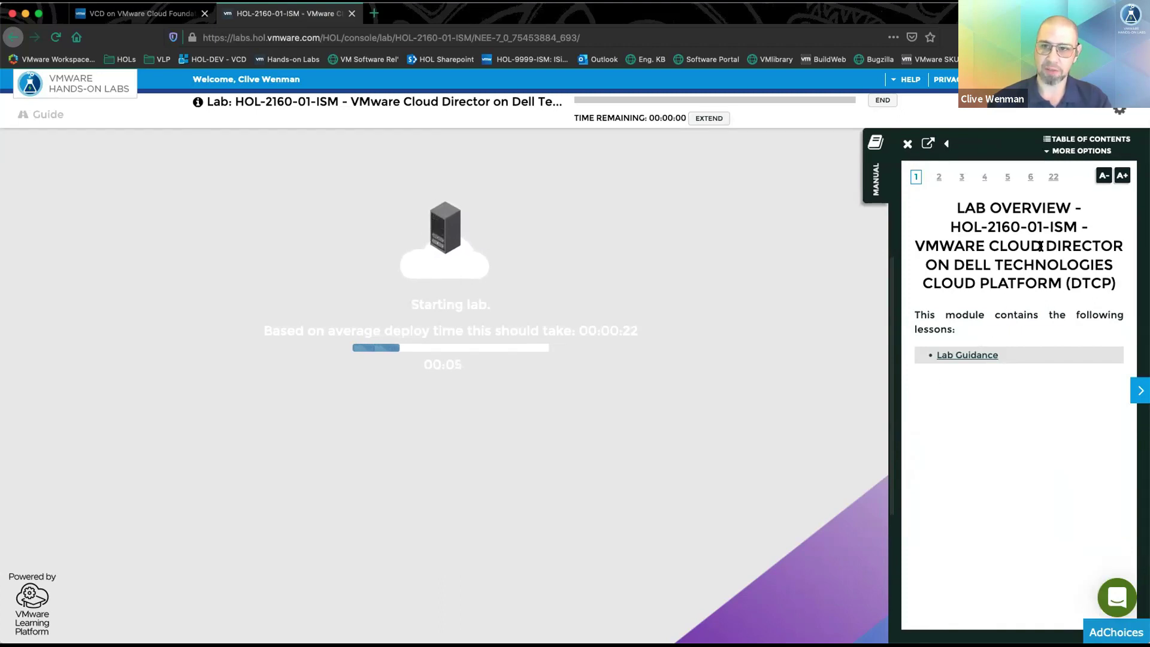
- Show the manual's table of contents listing Modules 1–4
{"action": "left_click", "coordinate": [1065, 139]}
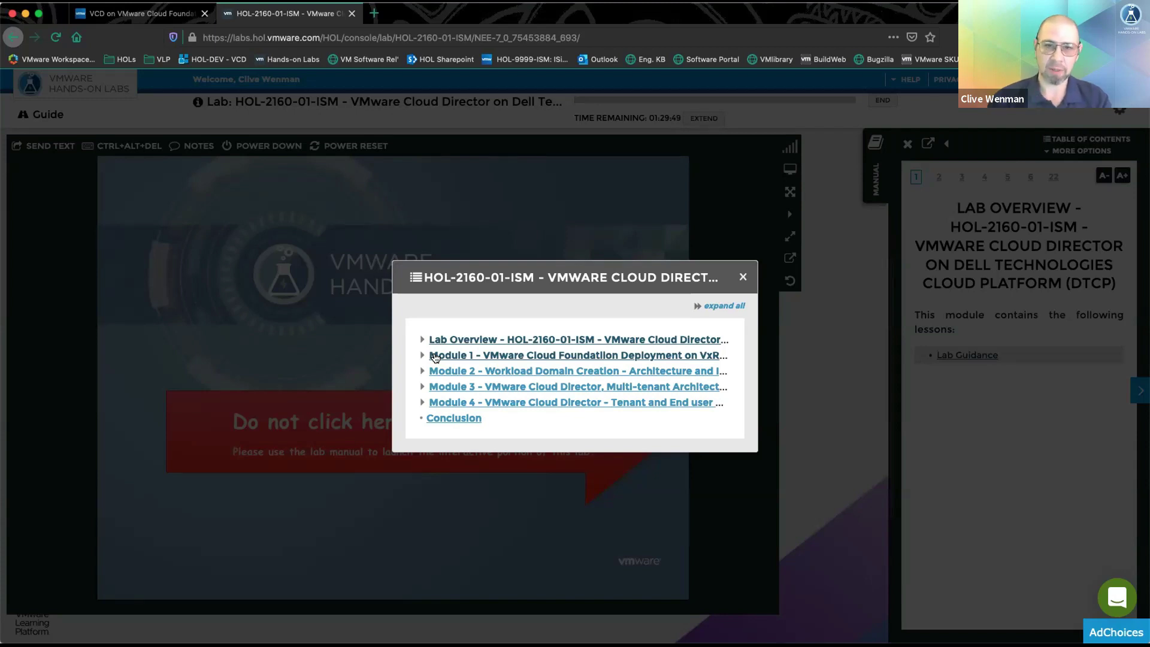
- Expand Modules 1 and 2 to list lessons such as Deploy NSX Edge Cluster onto Workload Domain
{"action": "left_click", "coordinate": [421, 357]}
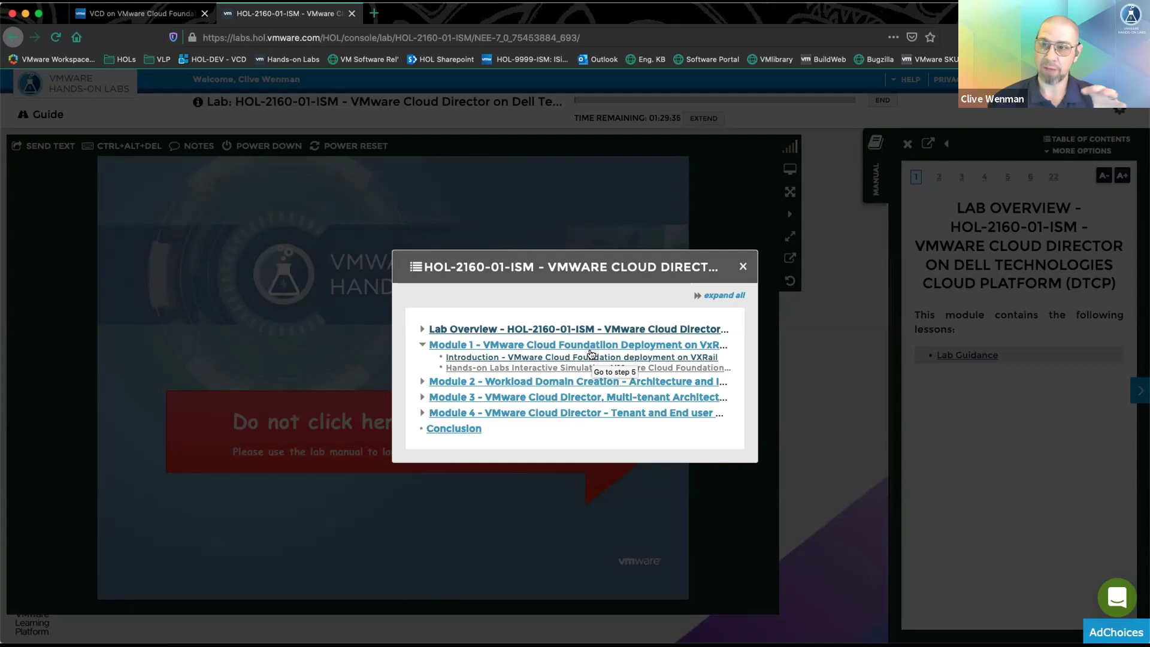
{"action": "left_click", "coordinate": [422, 382]}
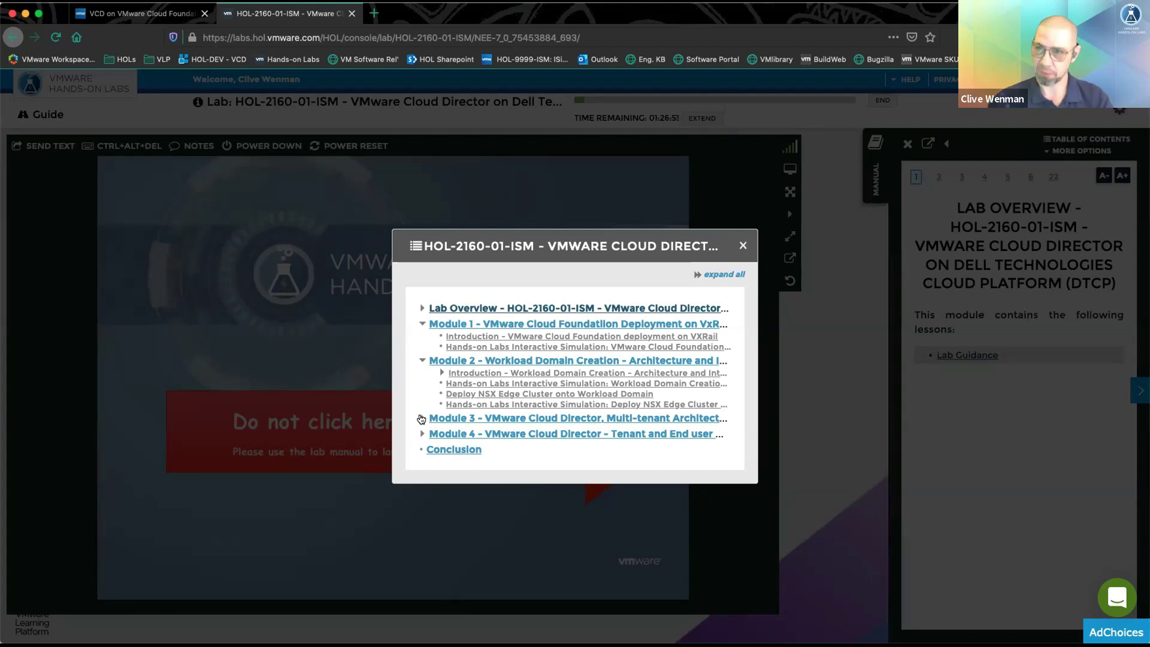
- Expand Modules 3 and 4 so all four modules show their lessons
{"action": "left_click", "coordinate": [422, 418]}
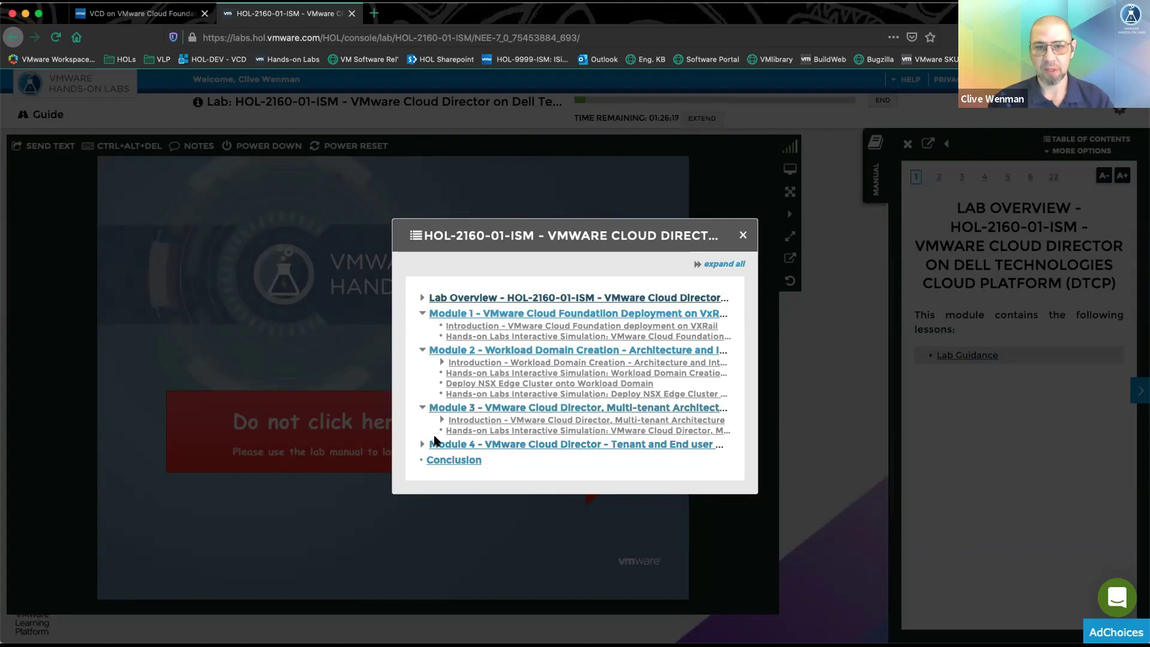
{"action": "left_click", "coordinate": [422, 444]}
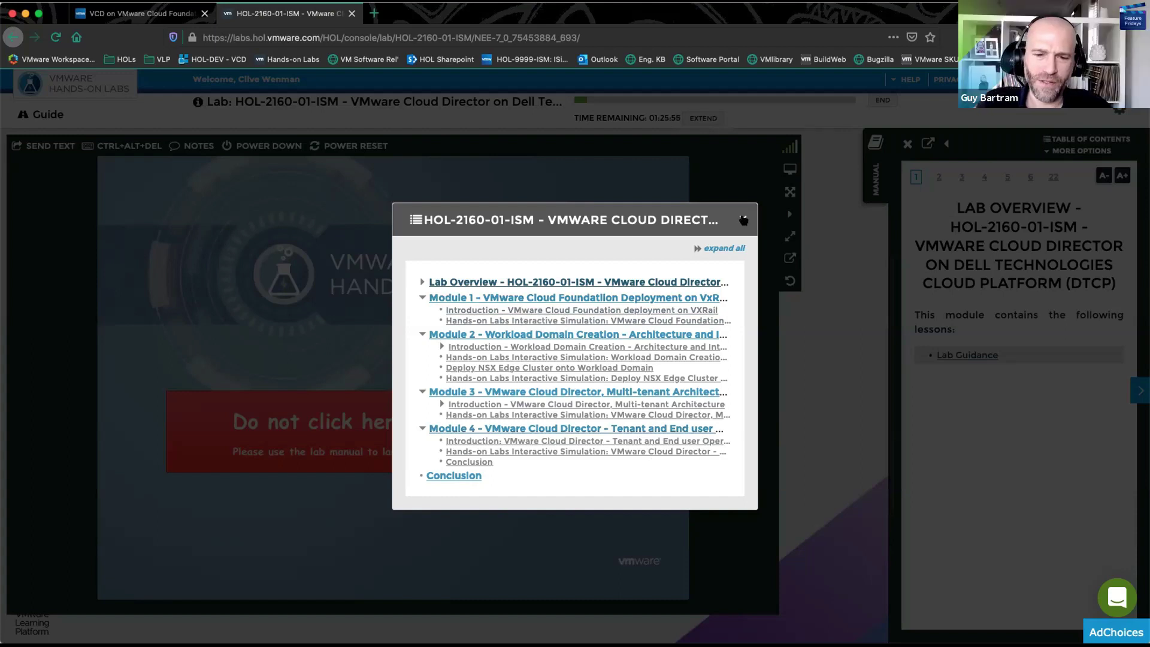
- Go to Module 1 and page forward to the Hands-on Labs Interactive Simulation lesson
{"action": "left_click", "coordinate": [575, 299]}
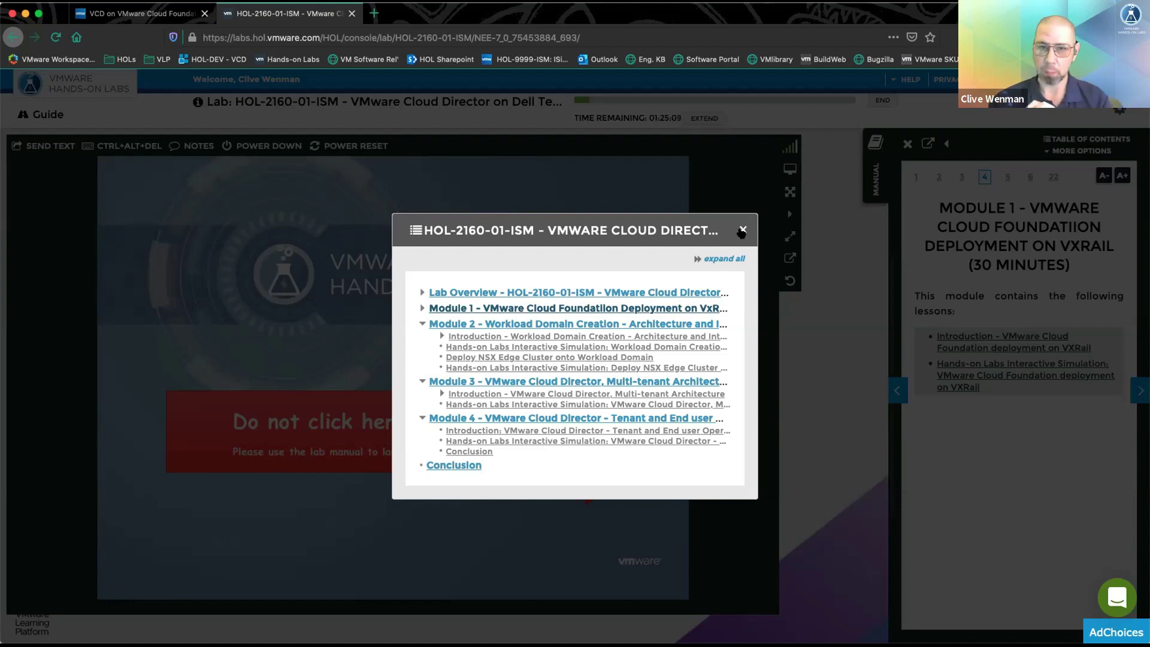
{"action": "left_click", "coordinate": [743, 231]}
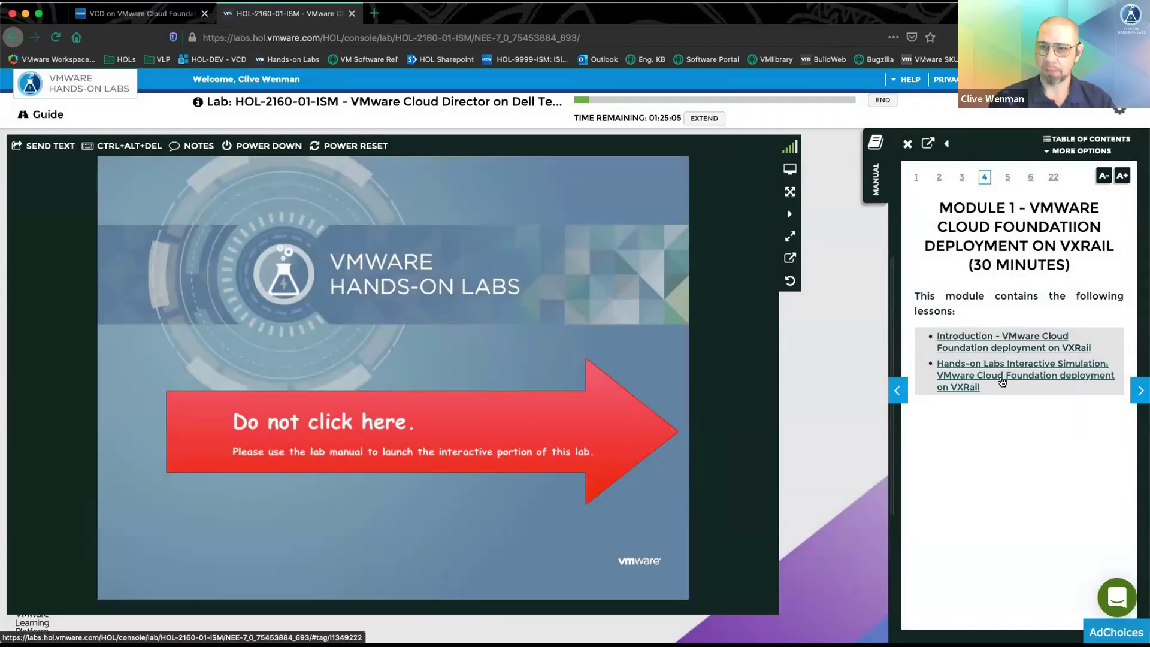
{"action": "left_click", "coordinate": [1002, 337]}
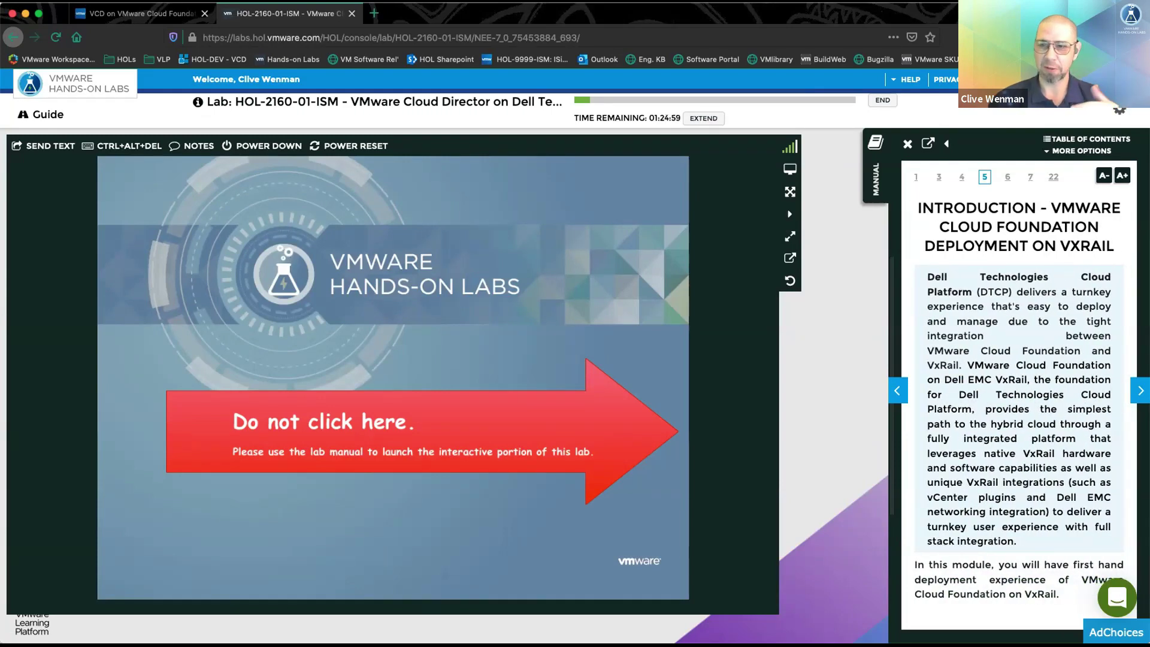
{"action": "left_click", "coordinate": [1137, 394]}
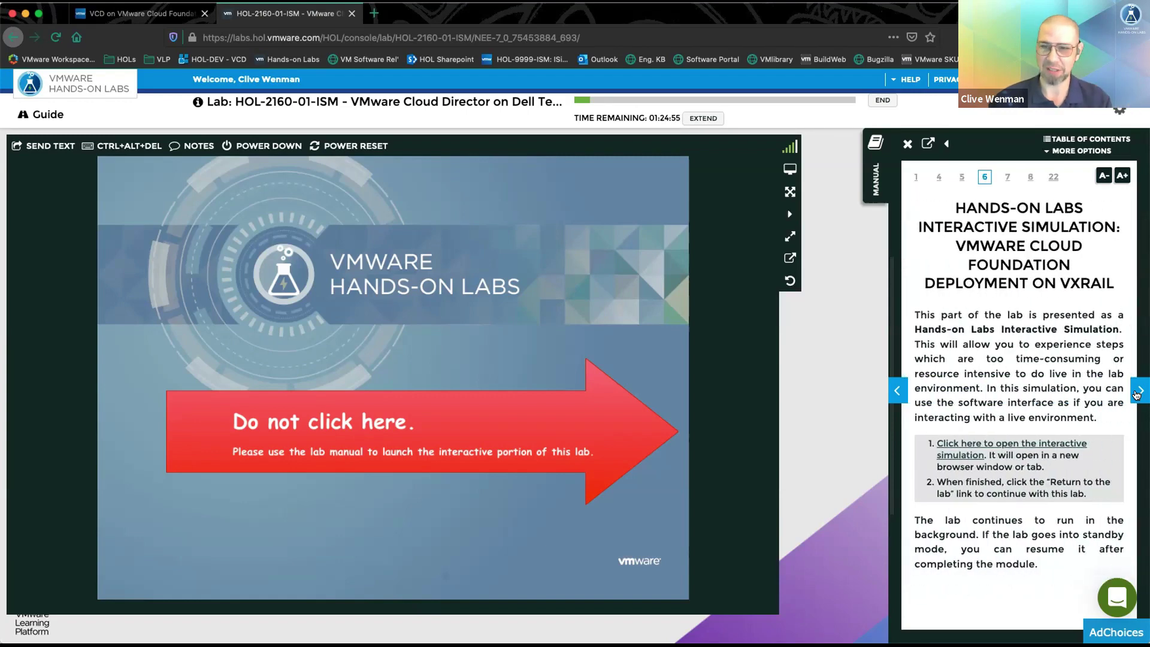
- Launch the Deploy VCF on VxRail simulation and log in to the vSphere Client's management cluster
{"action": "left_click", "coordinate": [1026, 447]}
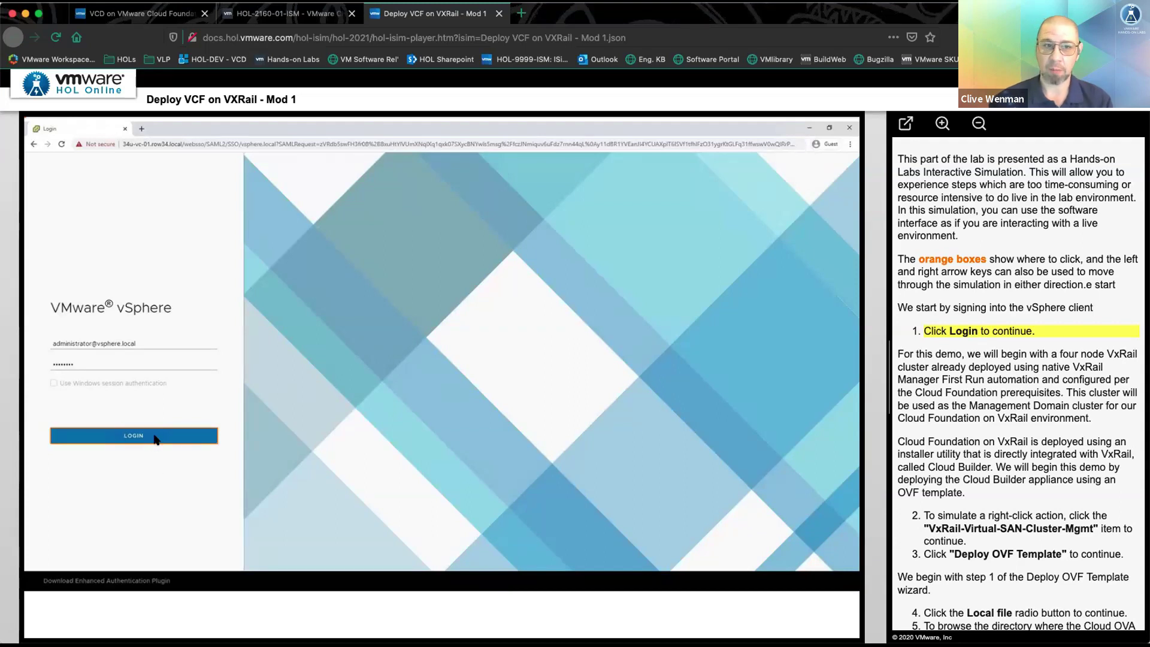
{"action": "left_click", "coordinate": [154, 437]}
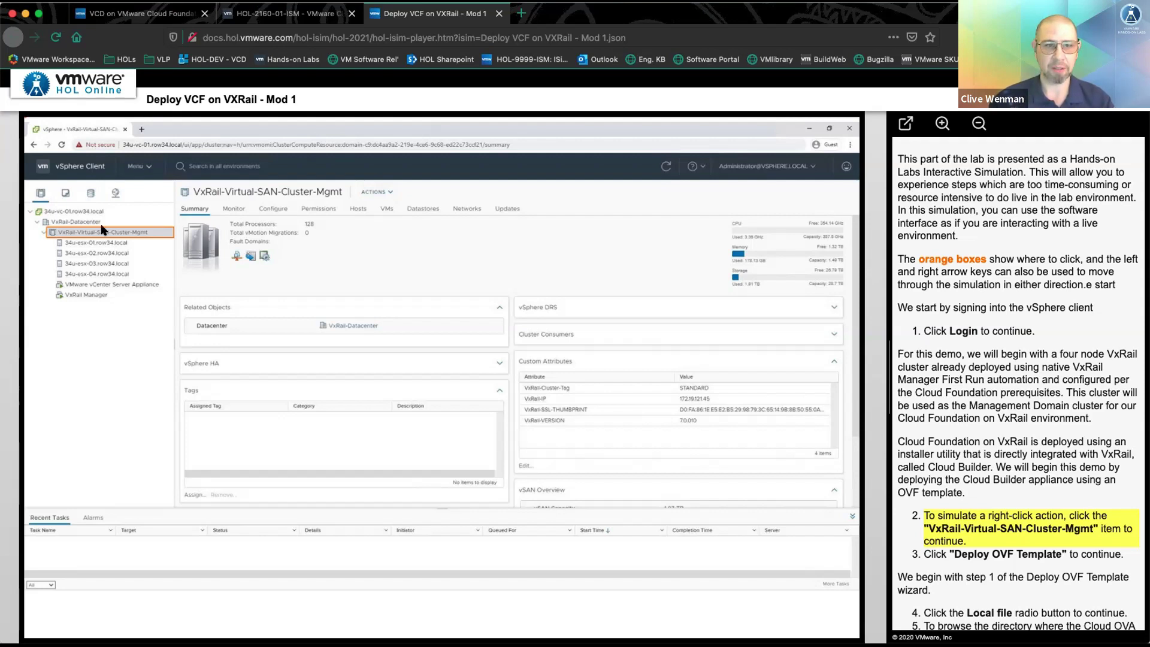
{"action": "left_click", "coordinate": [103, 233]}
- Start an OVF deployment on the cluster using the local Cloud Builder OVA file
{"action": "left_click", "coordinate": [184, 319]}
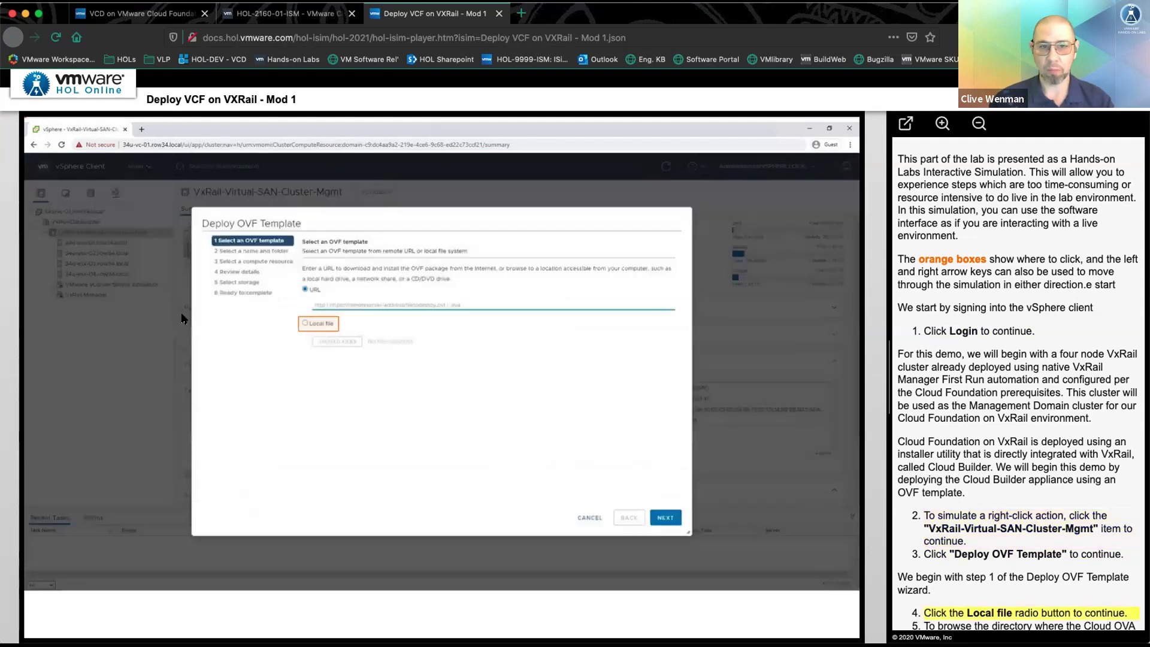
{"action": "left_click", "coordinate": [329, 323]}
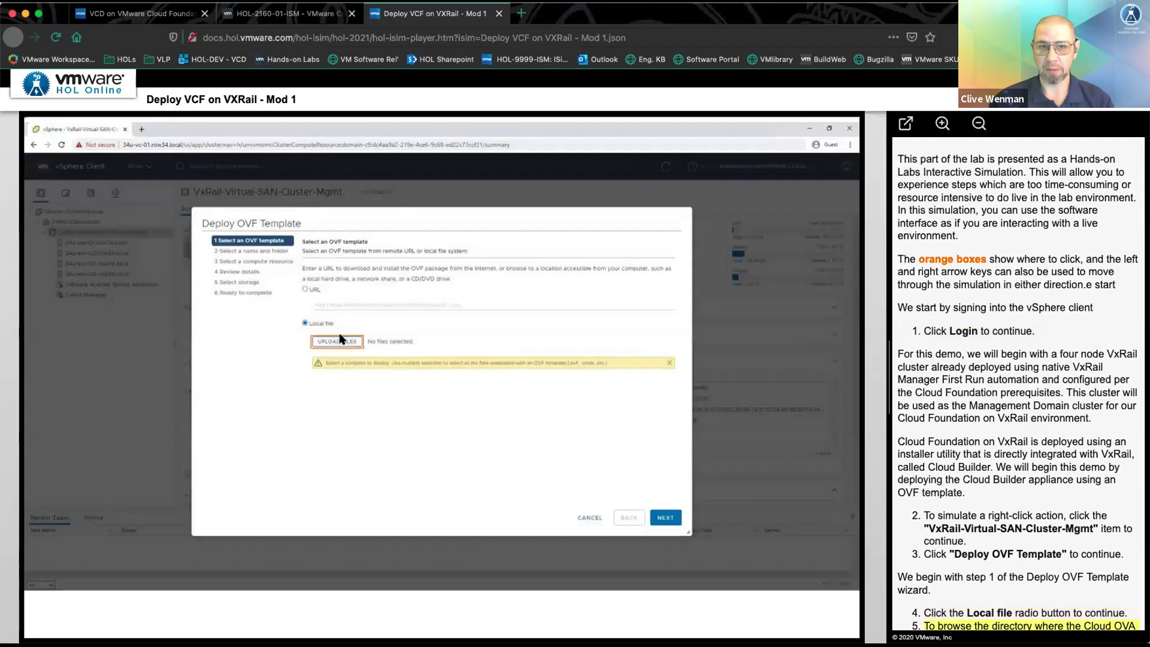
{"action": "left_click", "coordinate": [337, 341]}
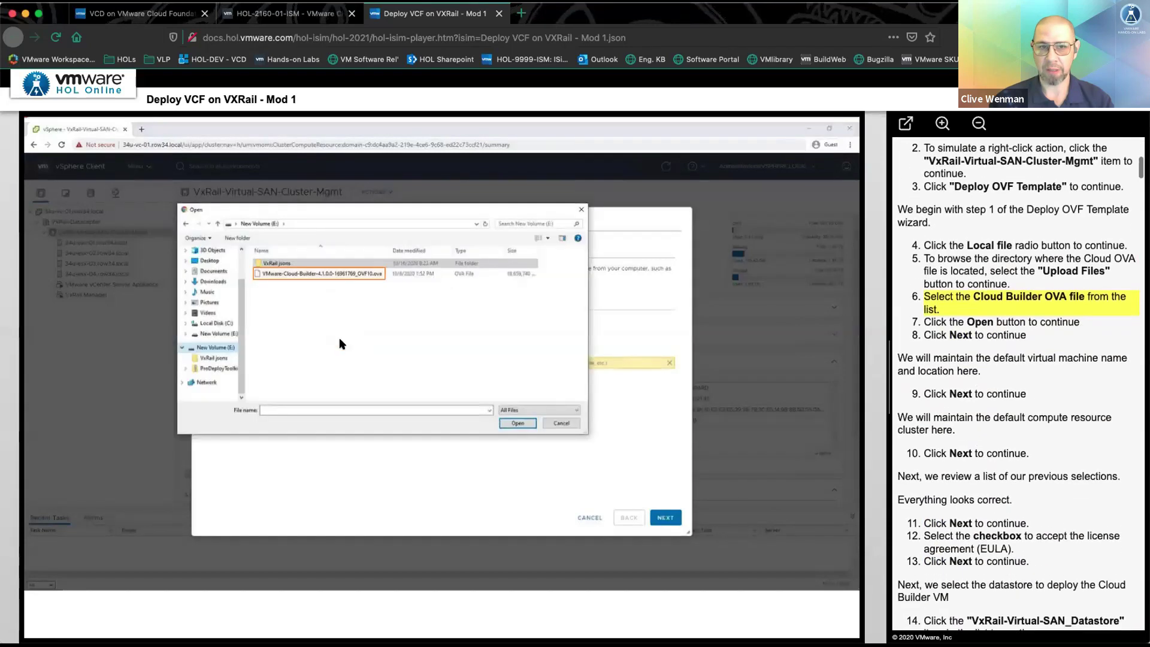
{"action": "left_click", "coordinate": [325, 273]}
{"action": "left_click", "coordinate": [513, 424]}
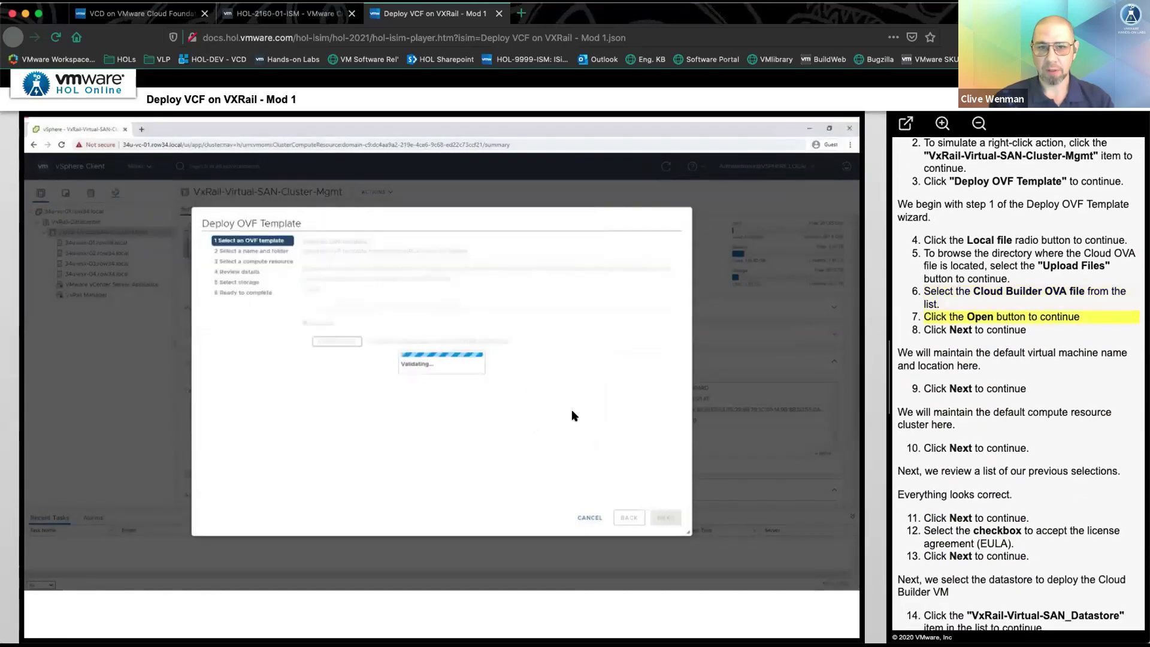
- Keep the default VM name, folder and compute cluster, and accept all license agreements
{"action": "left_click", "coordinate": [666, 518]}
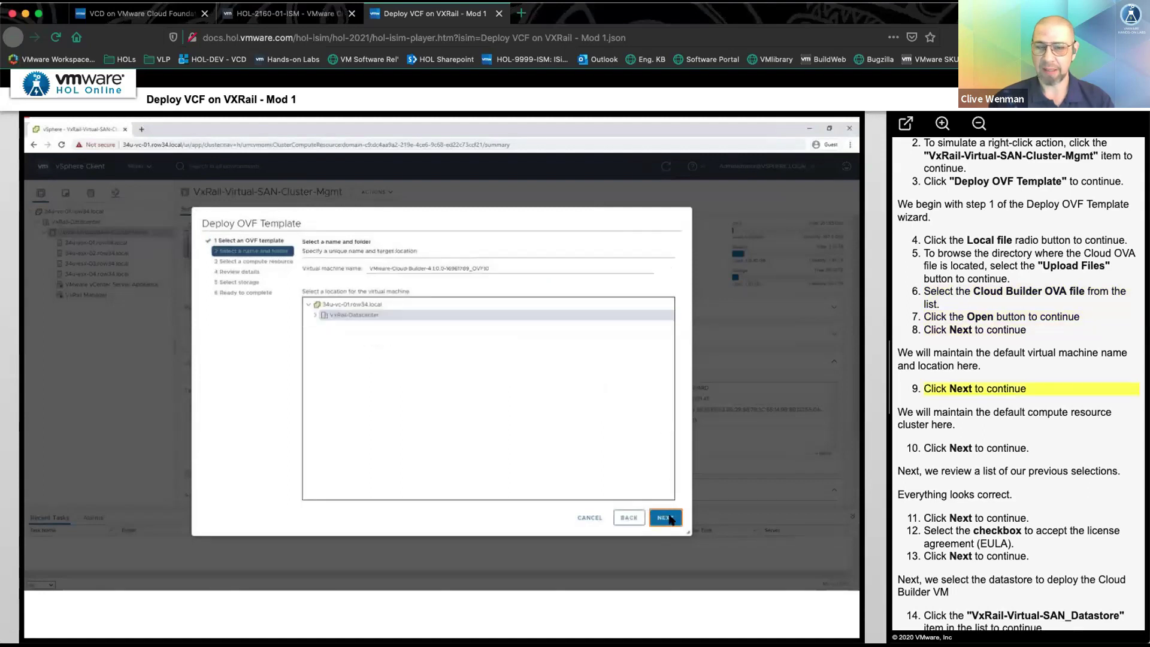
{"action": "left_click", "coordinate": [668, 519]}
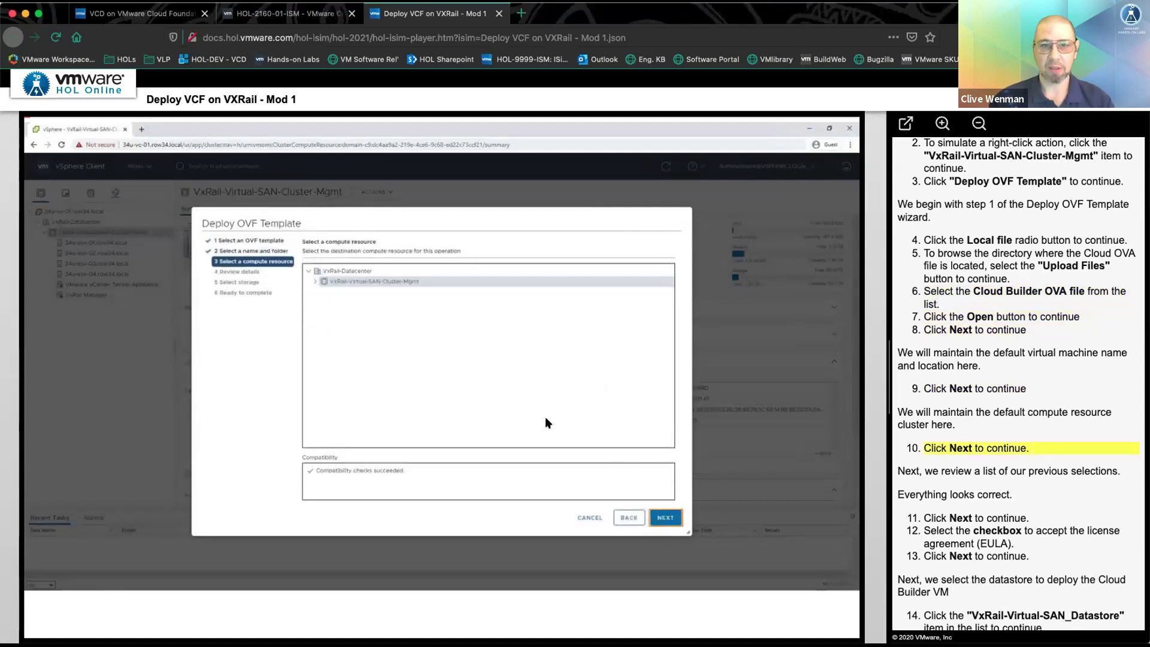
{"action": "left_click", "coordinate": [664, 514]}
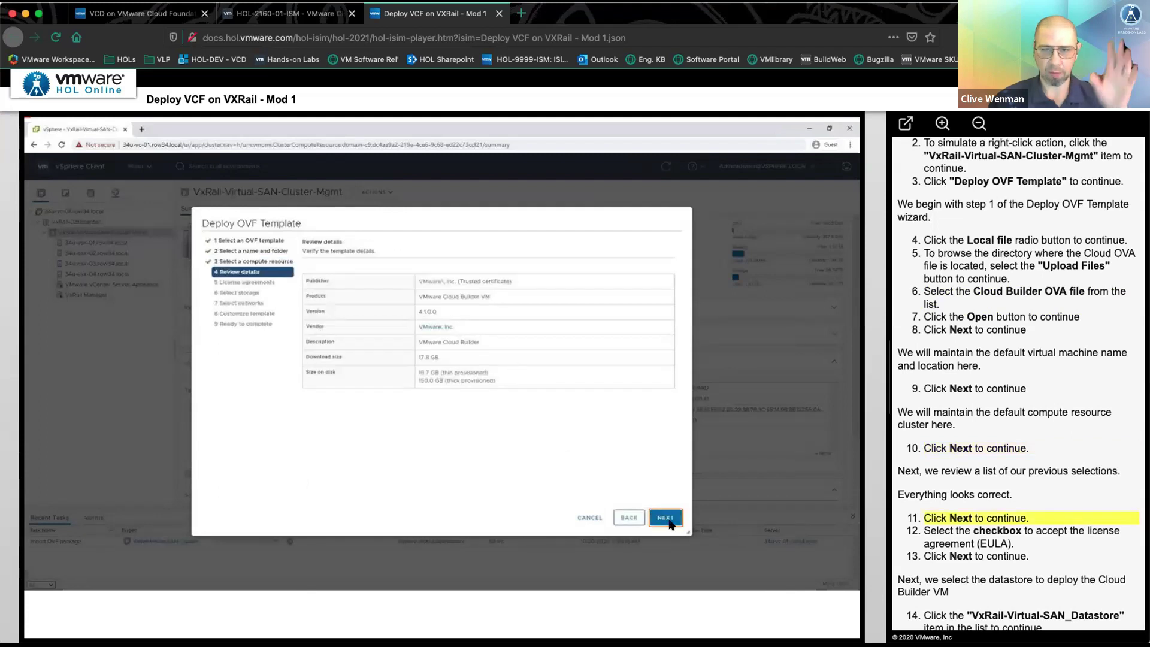
{"action": "left_click", "coordinate": [669, 522]}
{"action": "left_click", "coordinate": [339, 434]}
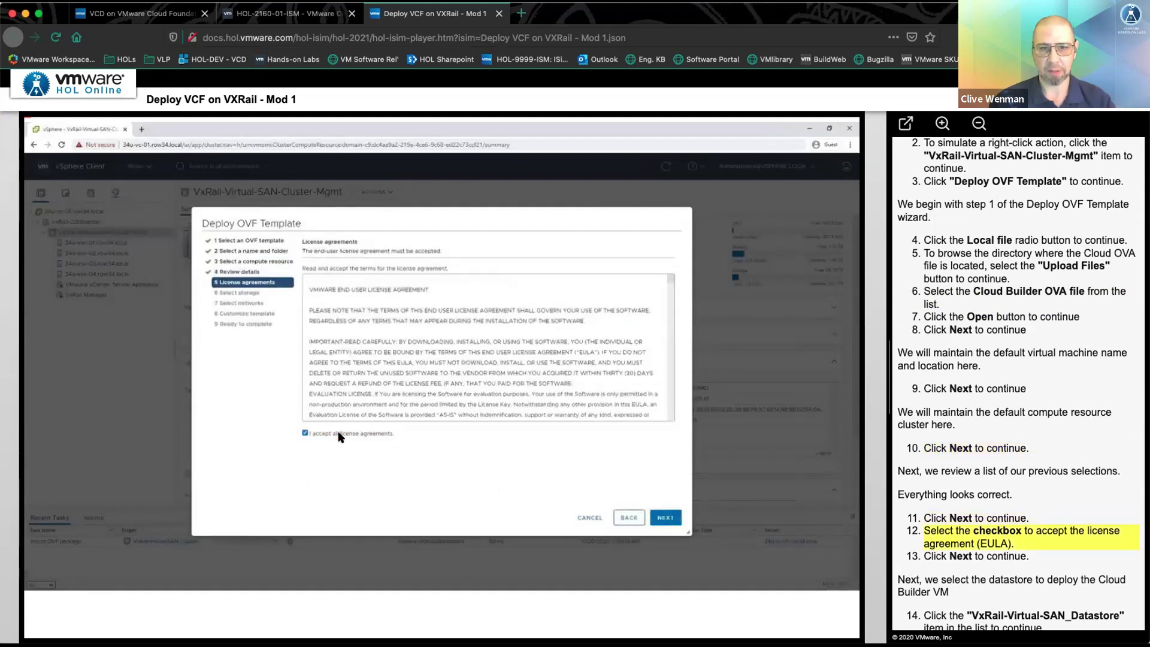
{"action": "left_click", "coordinate": [672, 516]}
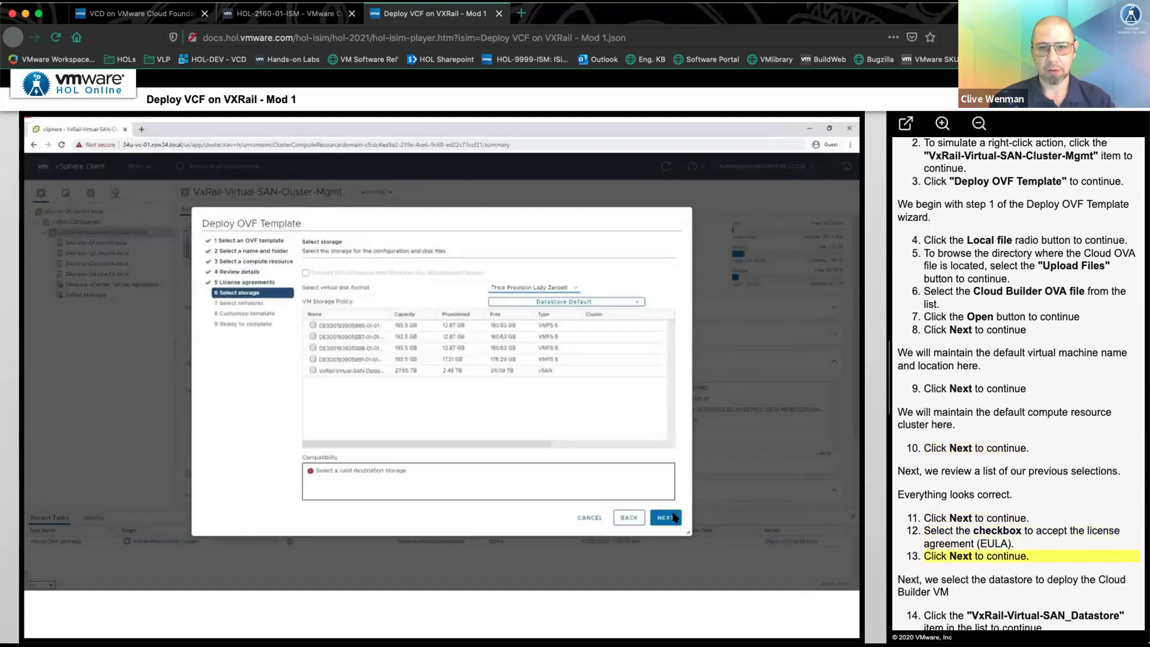
- Place the VM on the VxRail vSAN datastore and the Management Network
{"action": "left_click", "coordinate": [360, 374]}
{"action": "left_click", "coordinate": [665, 517]}
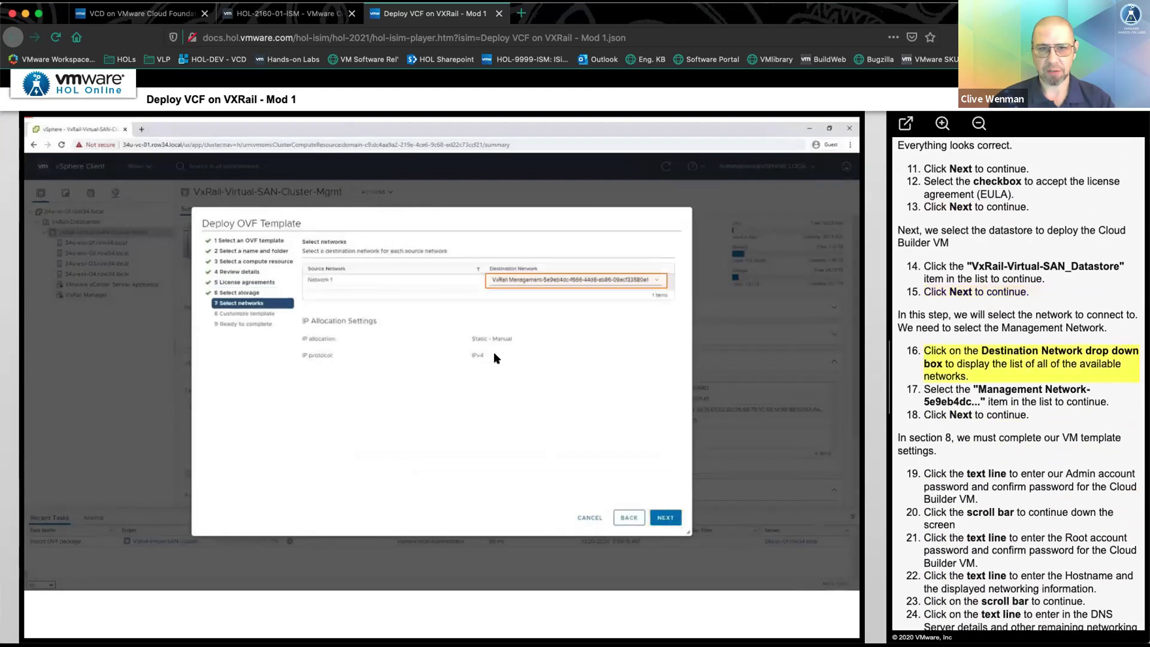
{"action": "left_click", "coordinate": [497, 273]}
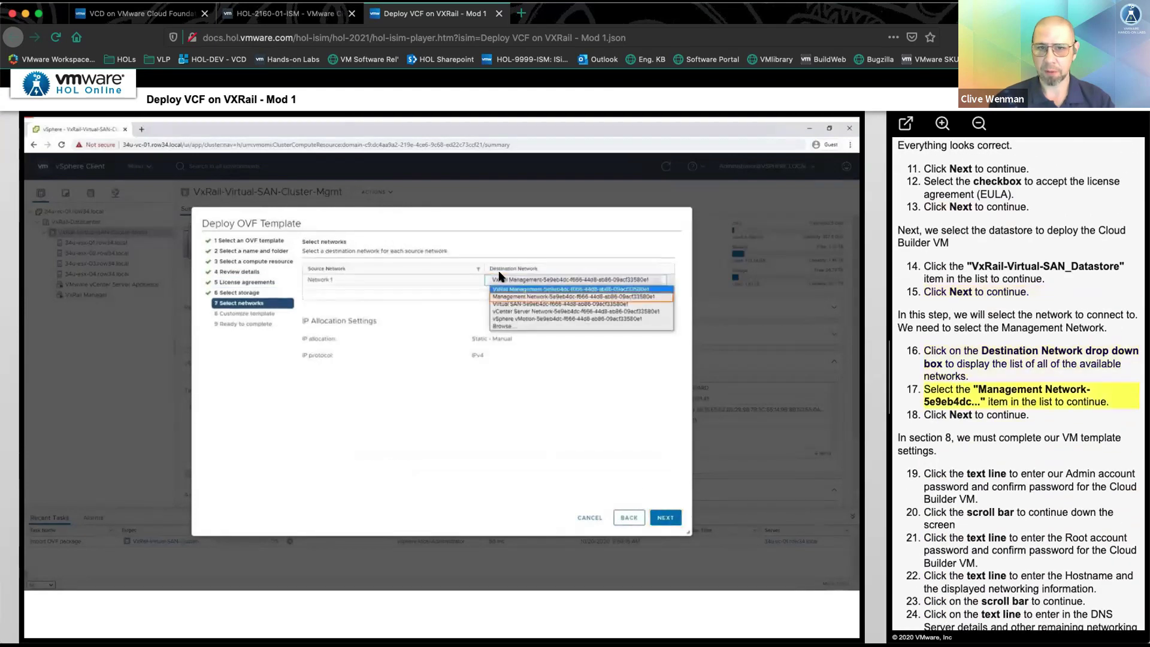
{"action": "left_click", "coordinate": [528, 297]}
{"action": "left_click", "coordinate": [657, 526]}
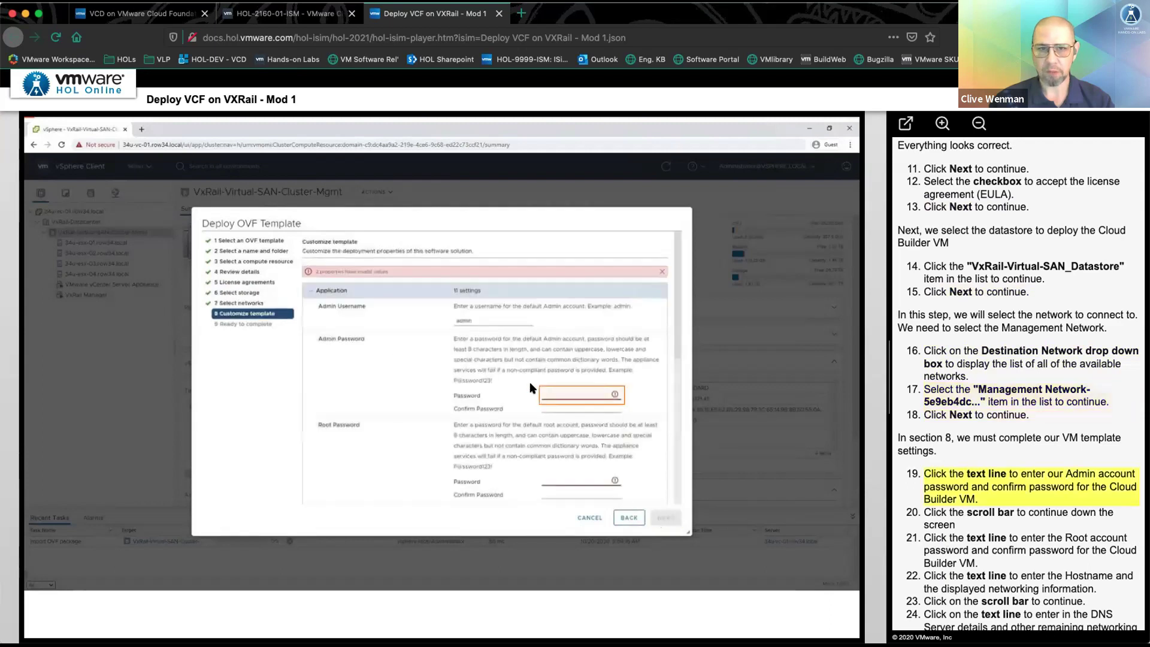
- Fill in admin and root passwords, hostname, network and DNS settings, then deploy
{"action": "left_click", "coordinate": [592, 397]}
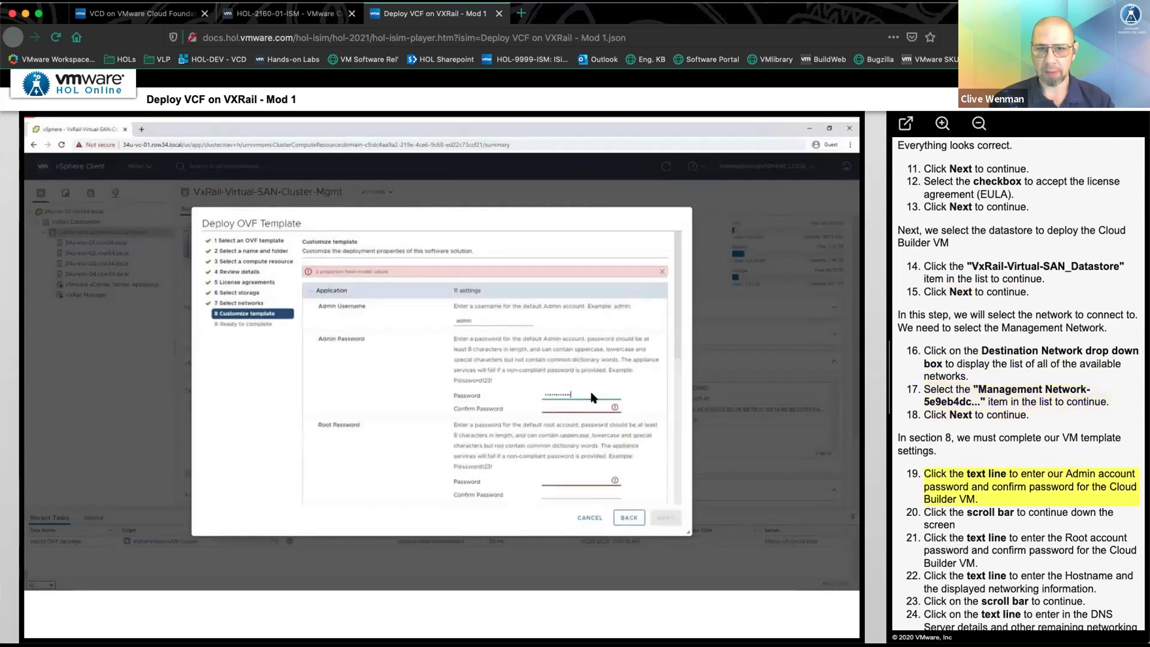
{"action": "left_click", "coordinate": [678, 444]}
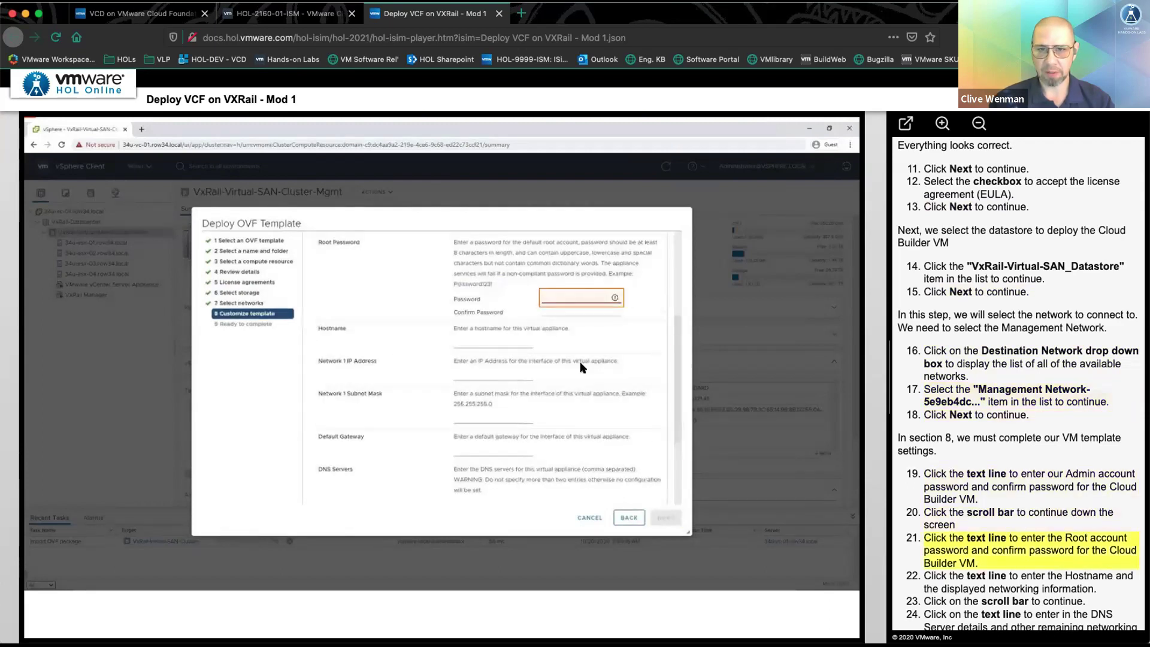
{"action": "left_click", "coordinate": [564, 302]}
{"action": "left_click", "coordinate": [463, 342]}
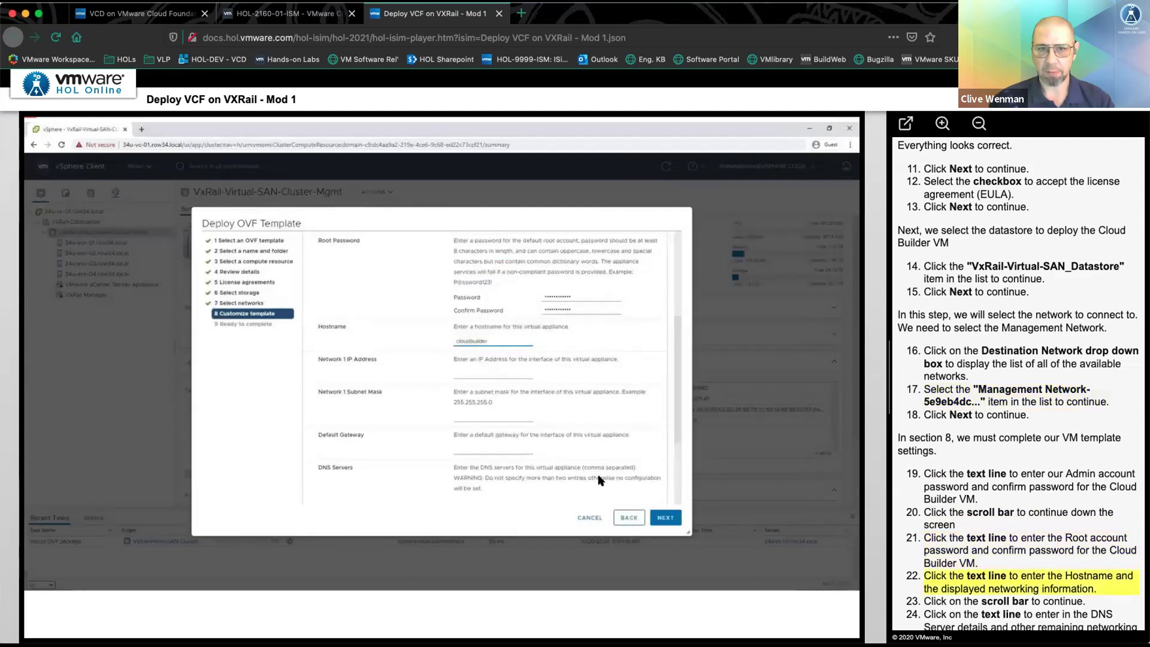
{"action": "left_click", "coordinate": [676, 488]}
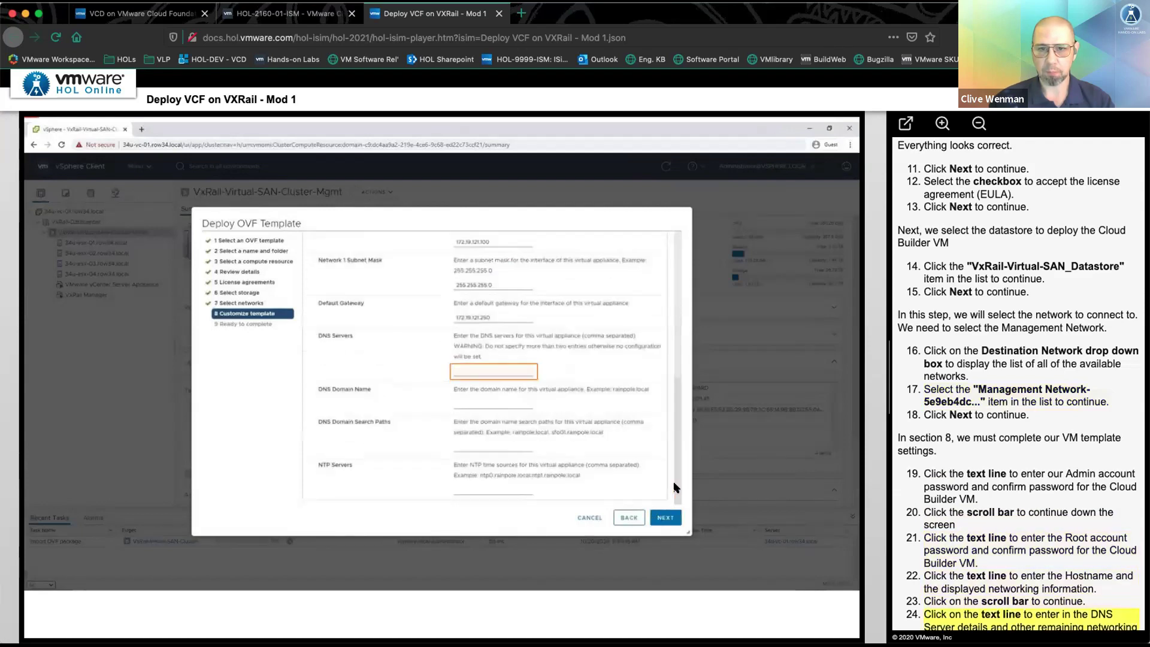
{"action": "left_click", "coordinate": [506, 378]}
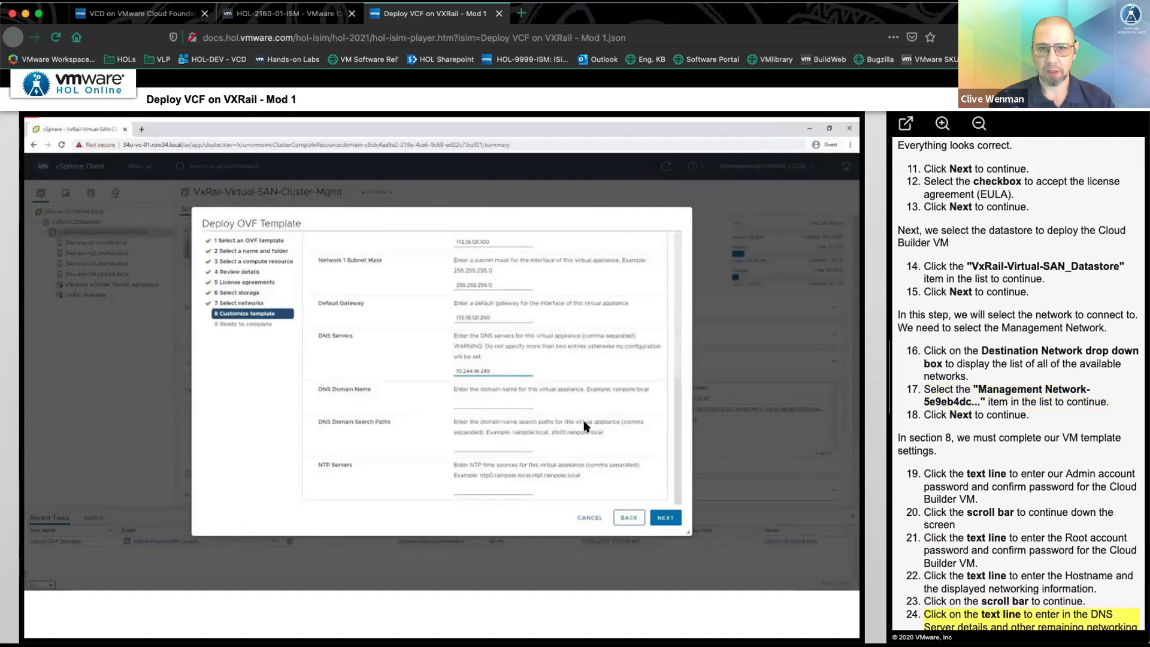
{"action": "left_click", "coordinate": [665, 518]}
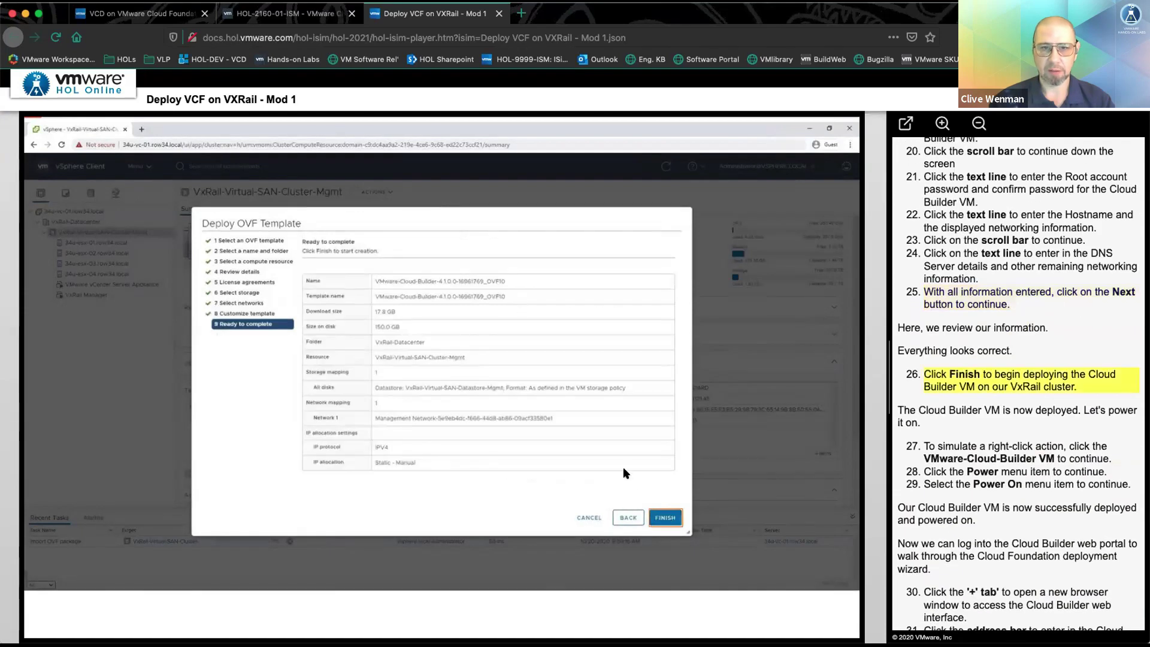
{"action": "left_click", "coordinate": [665, 517]}
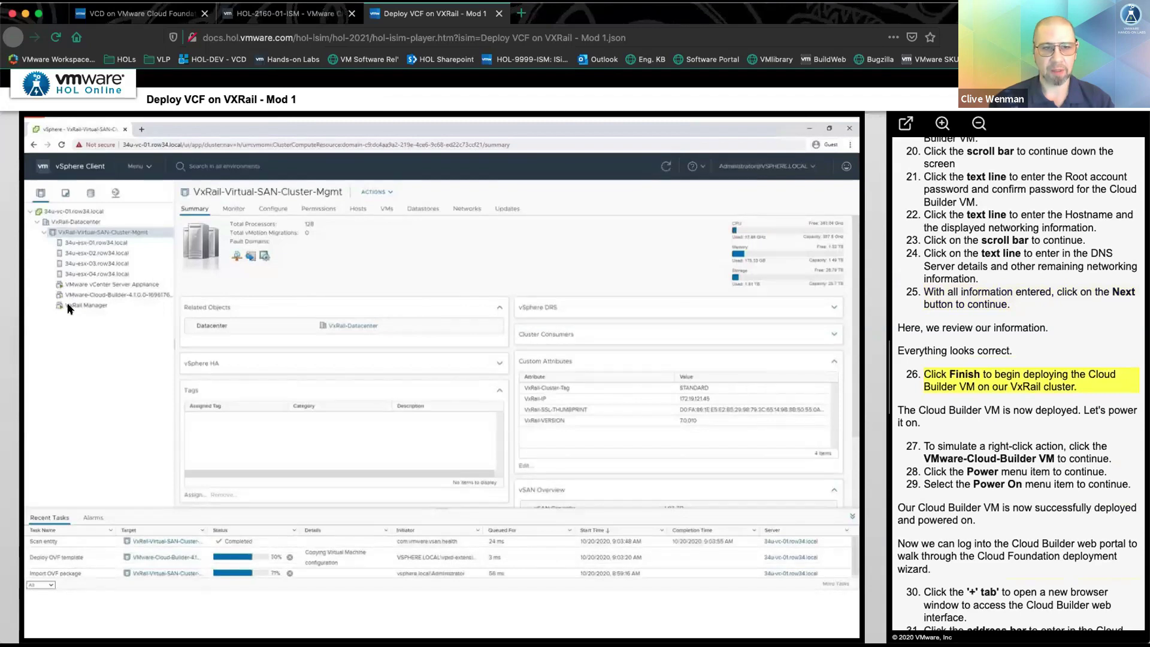
- Power on the VMware-Cloud-Builder-4.1.0 VM from its Power actions menu
{"action": "left_click", "coordinate": [120, 295]}
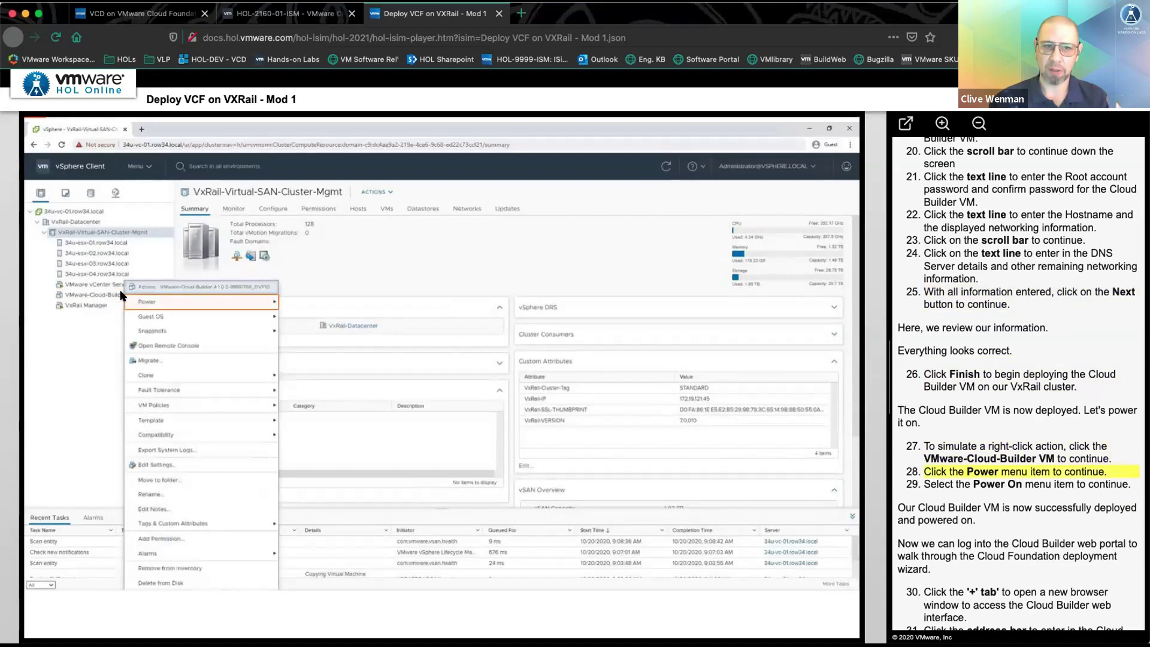
{"action": "left_click", "coordinate": [154, 302]}
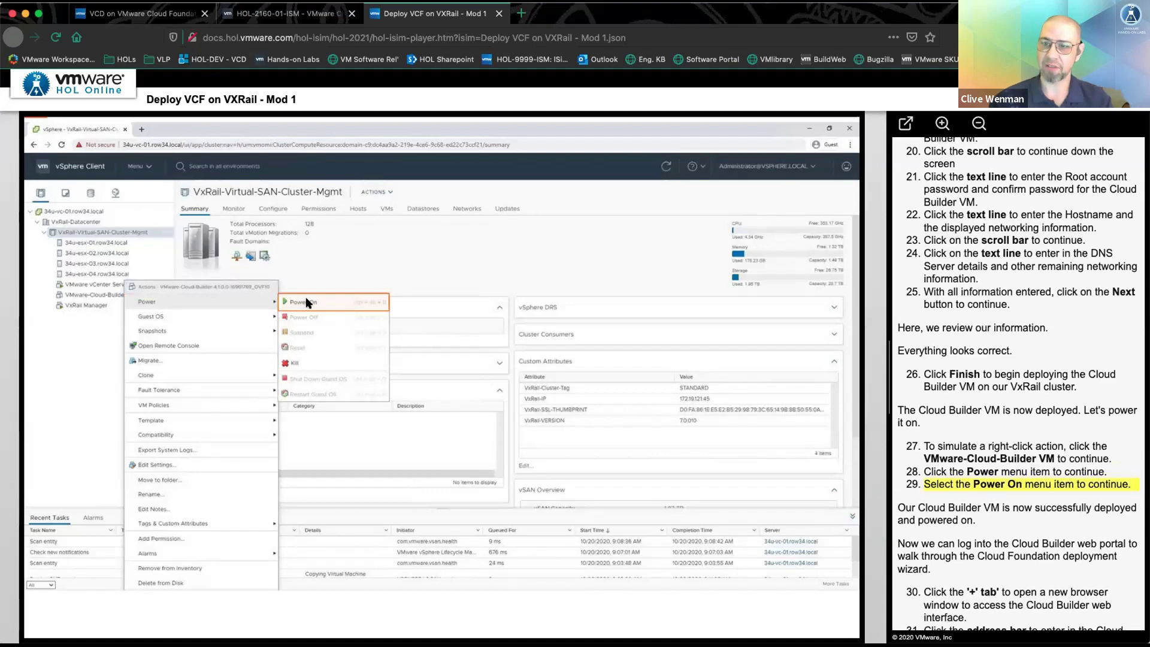
{"action": "left_click", "coordinate": [306, 302]}
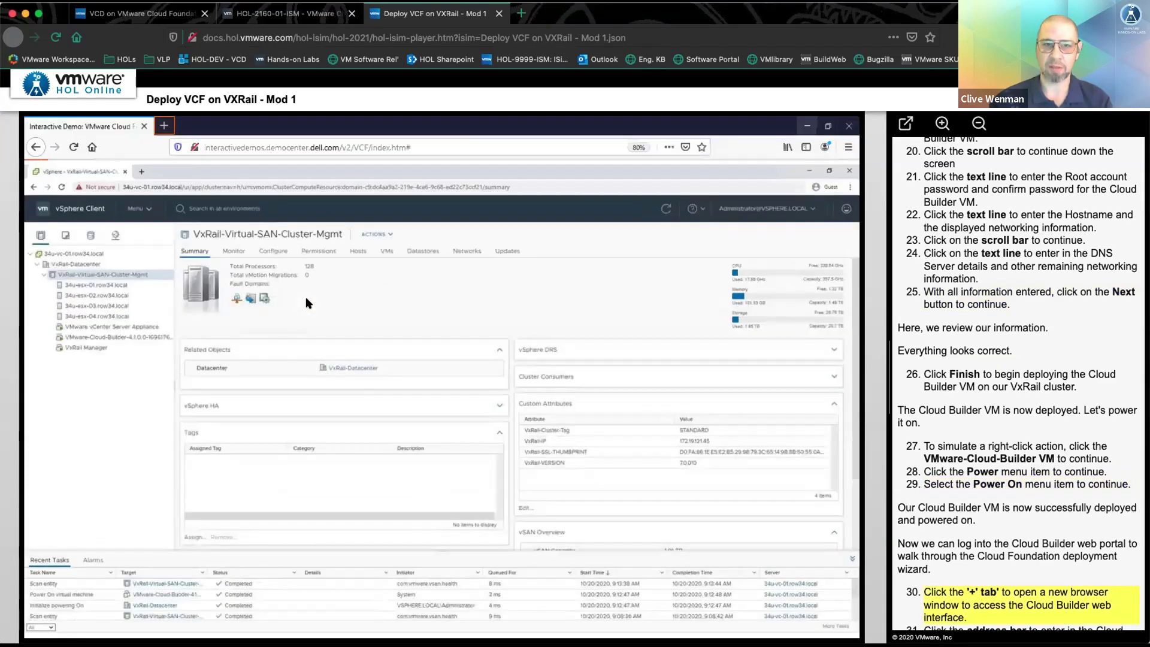
- Open the Cloud Builder portal in a new tab, log in as admin, and accept the EULA
{"action": "left_click", "coordinate": [164, 125]}
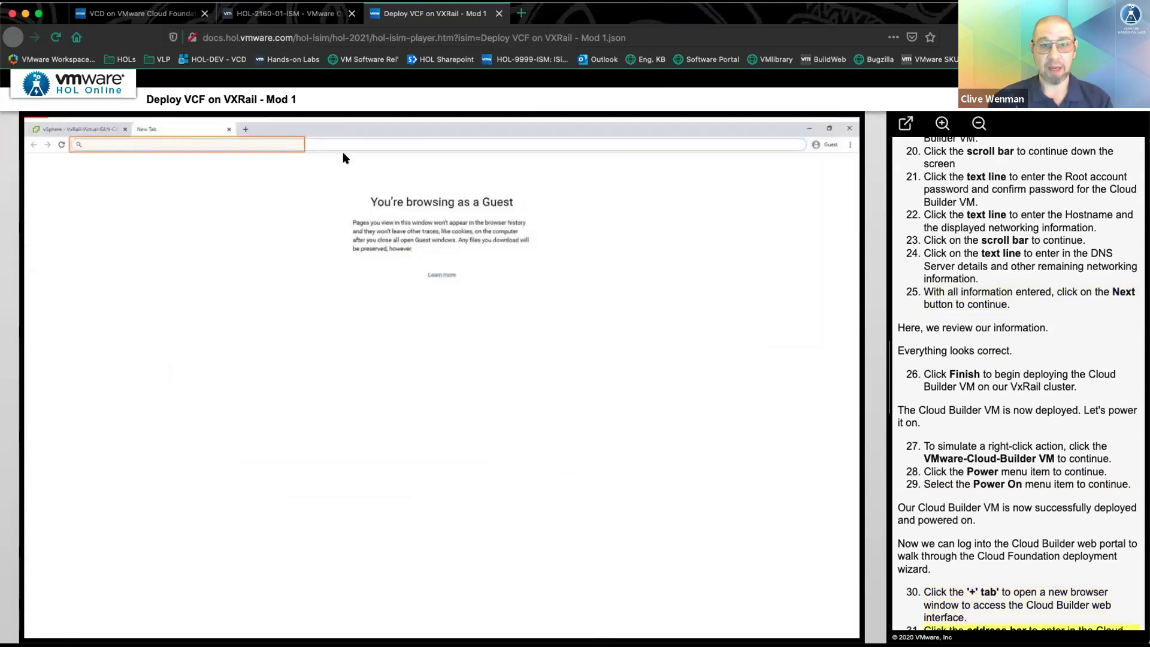
{"action": "left_click", "coordinate": [171, 147]}
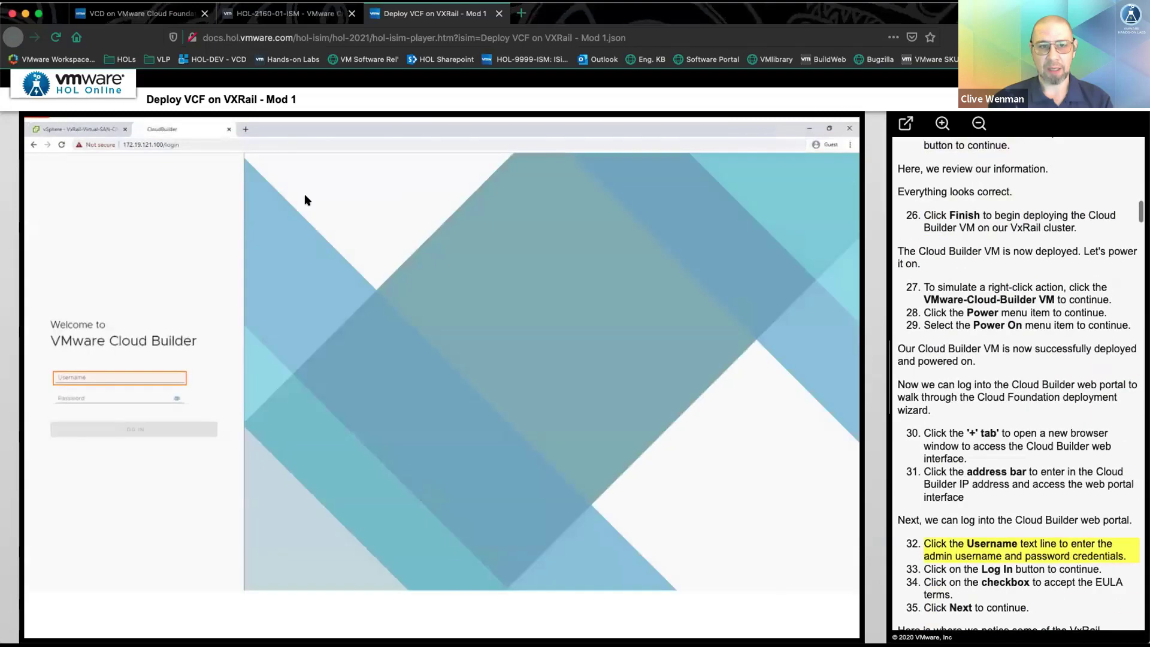
{"action": "left_click", "coordinate": [108, 383]}
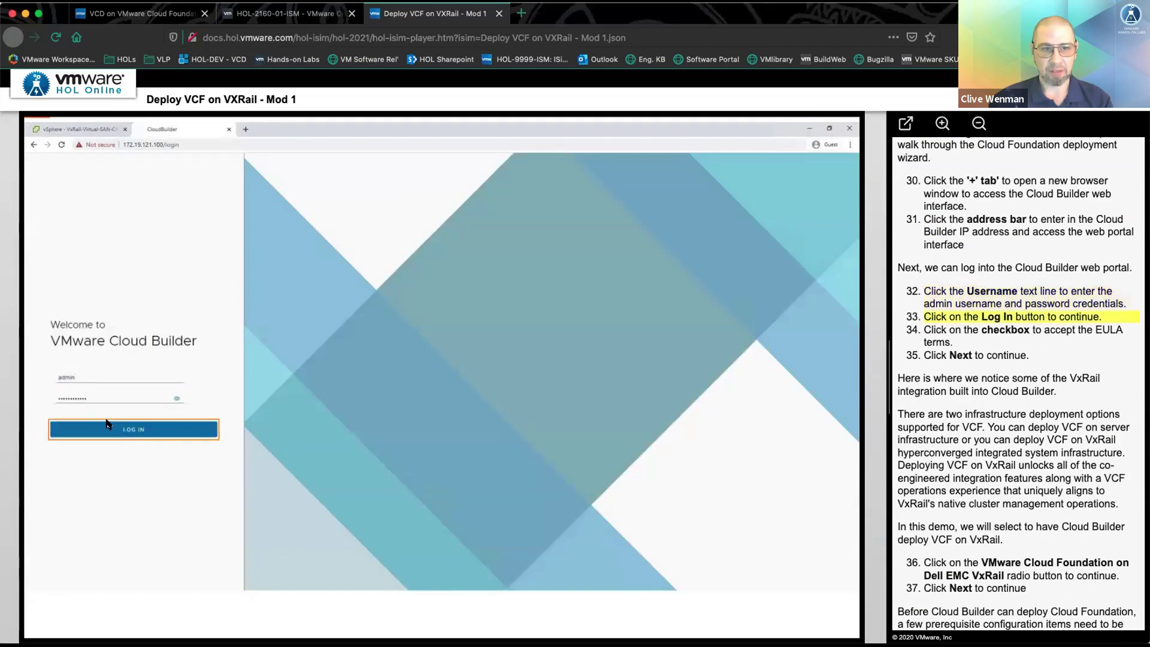
{"action": "left_click", "coordinate": [107, 429]}
{"action": "left_click", "coordinate": [106, 537]}
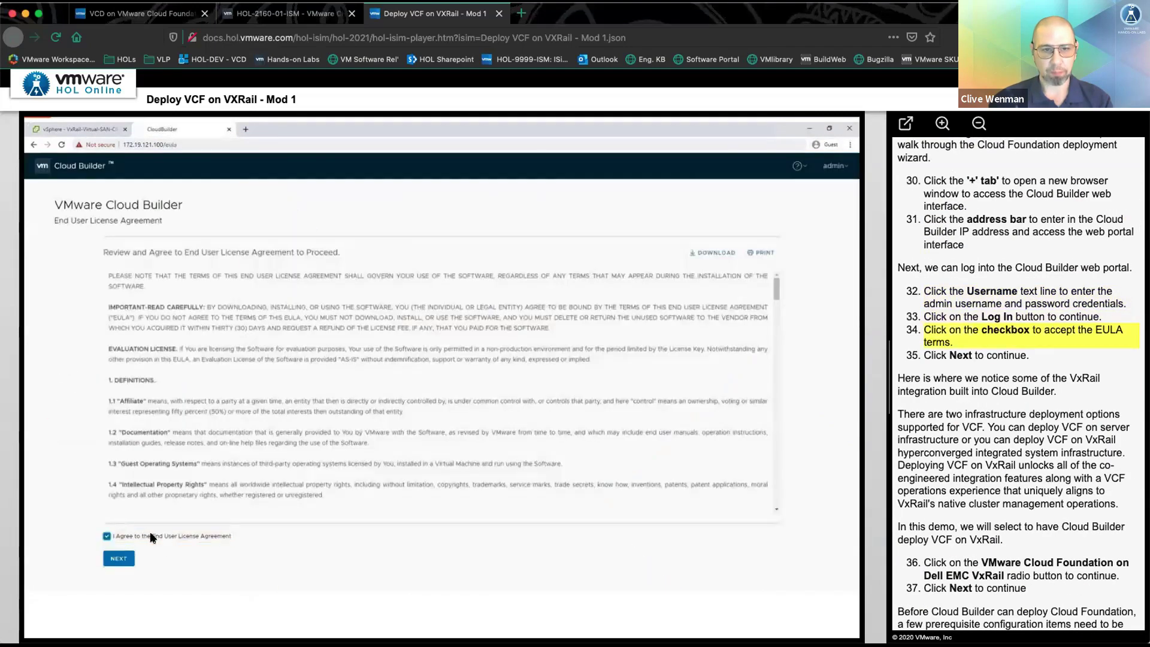
{"action": "left_click", "coordinate": [119, 559]}
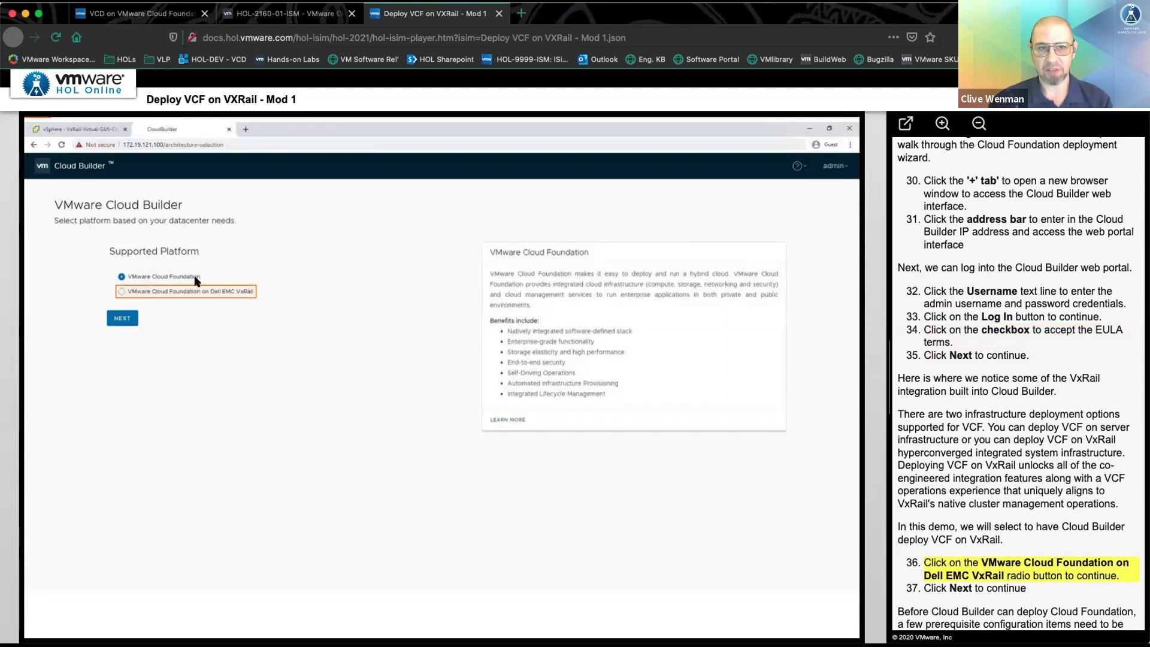
- Choose VMware Cloud Foundation on Dell EMC VxRail and acknowledge the prerequisites
{"action": "left_click", "coordinate": [240, 292]}
{"action": "left_click", "coordinate": [124, 318]}
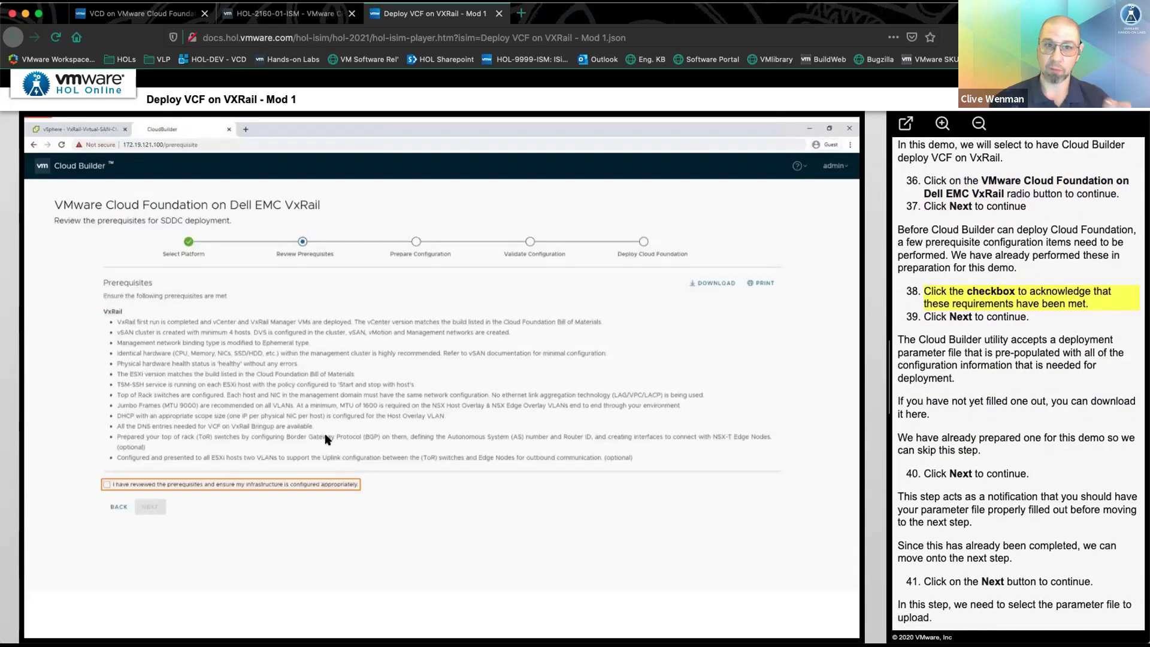
{"action": "left_click", "coordinate": [172, 484]}
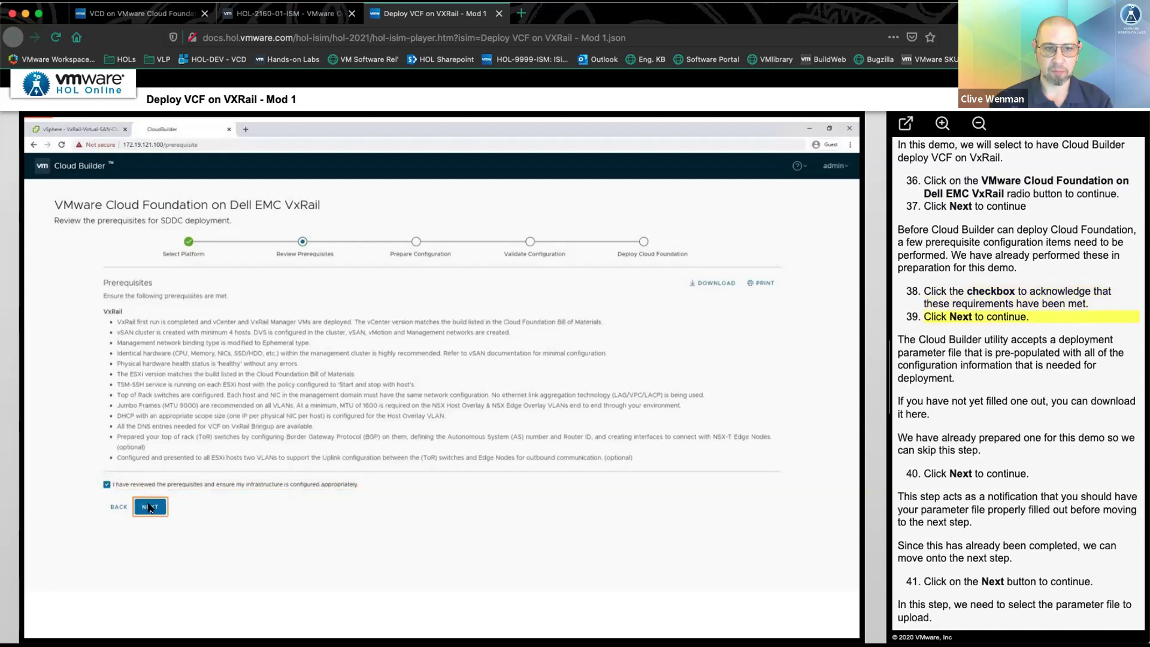
{"action": "left_click", "coordinate": [151, 507]}
{"action": "left_click", "coordinate": [137, 405]}
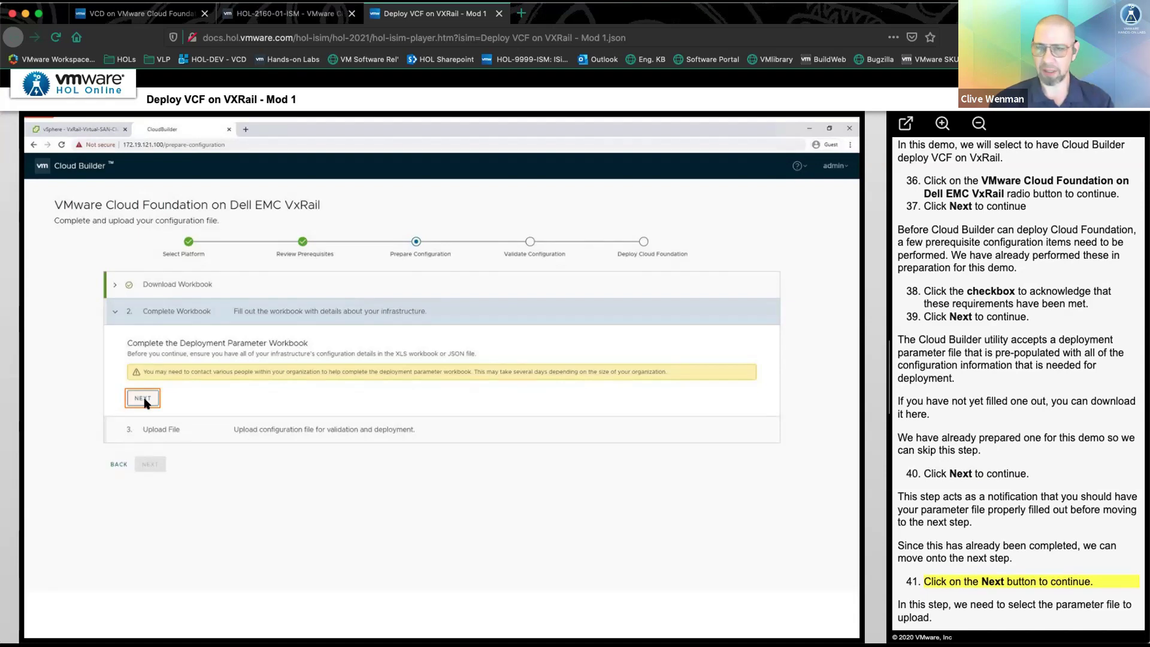
- Upload the 34u-vcf-vxrail-deployment-parameter.xlsx parameter file to Cloud Builder
{"action": "left_click", "coordinate": [143, 400]}
{"action": "left_click", "coordinate": [163, 410]}
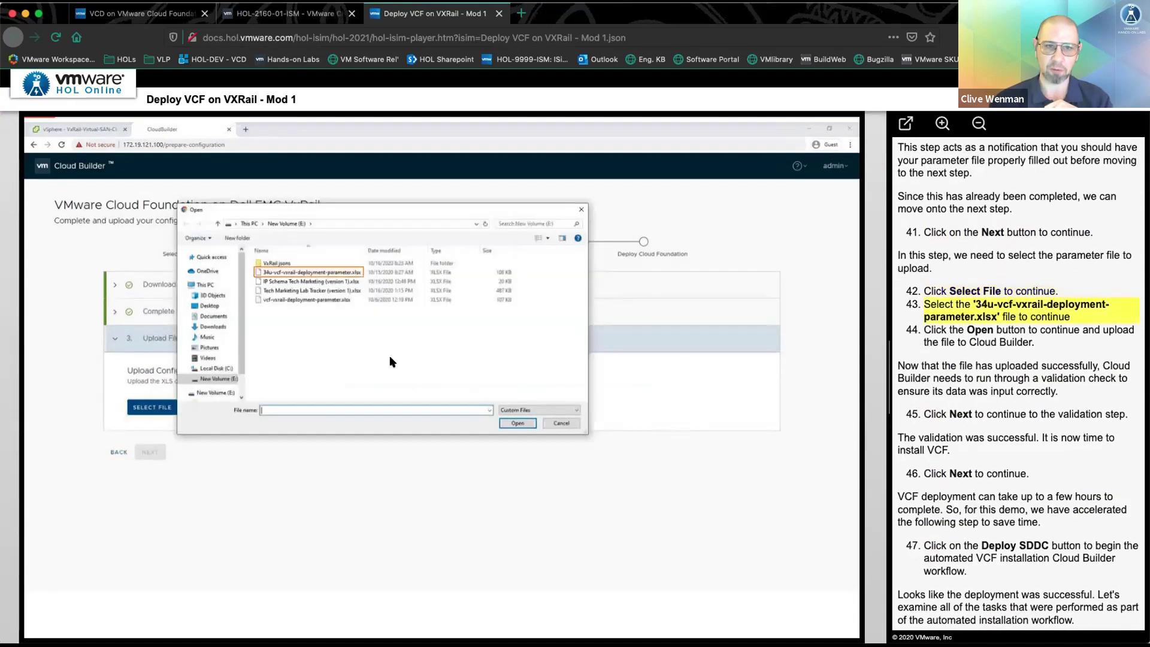
{"action": "left_click", "coordinate": [349, 276]}
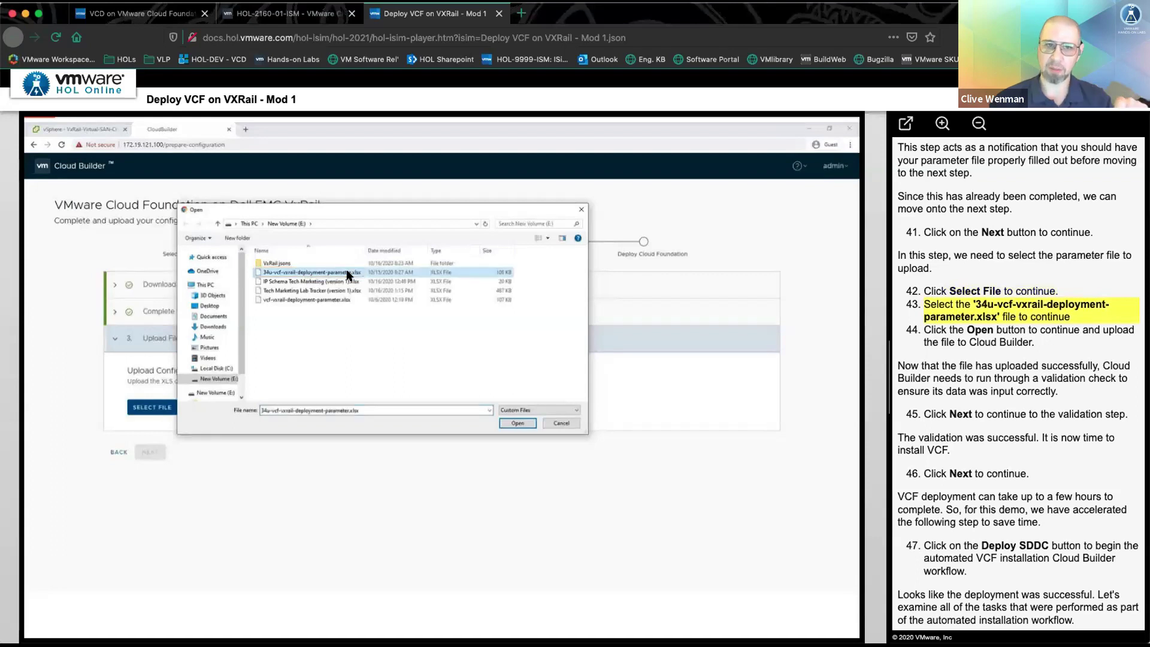
{"action": "left_click", "coordinate": [512, 423]}
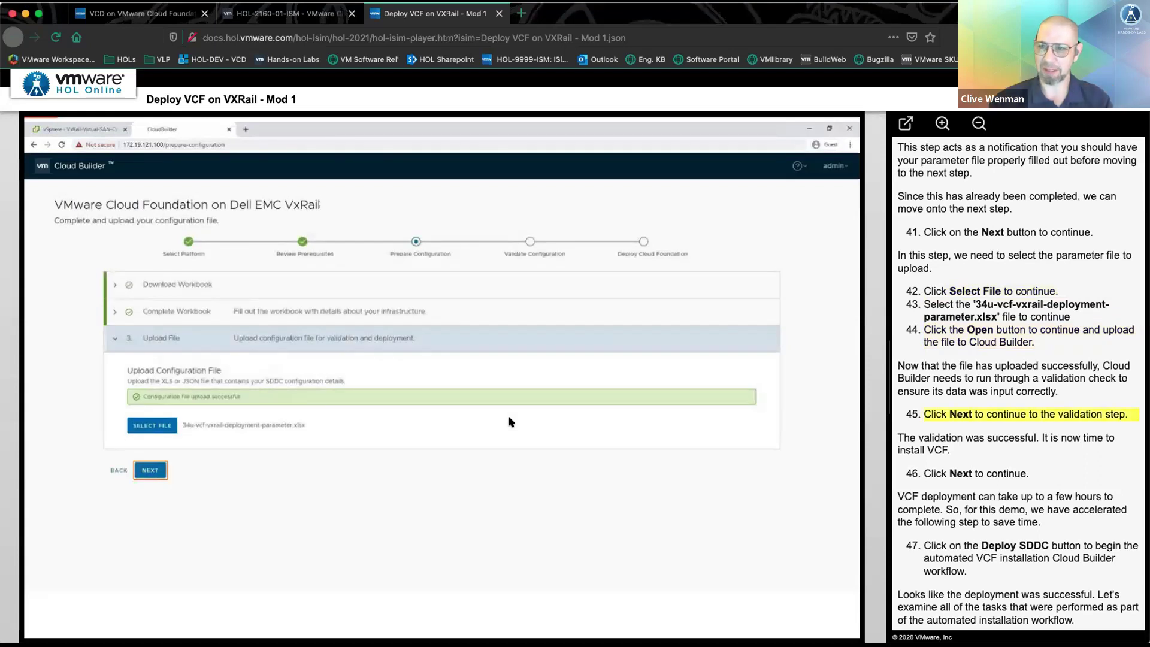
- Pass configuration validation and confirm Deploy SDDC to start the bring-up
{"action": "left_click", "coordinate": [151, 471]}
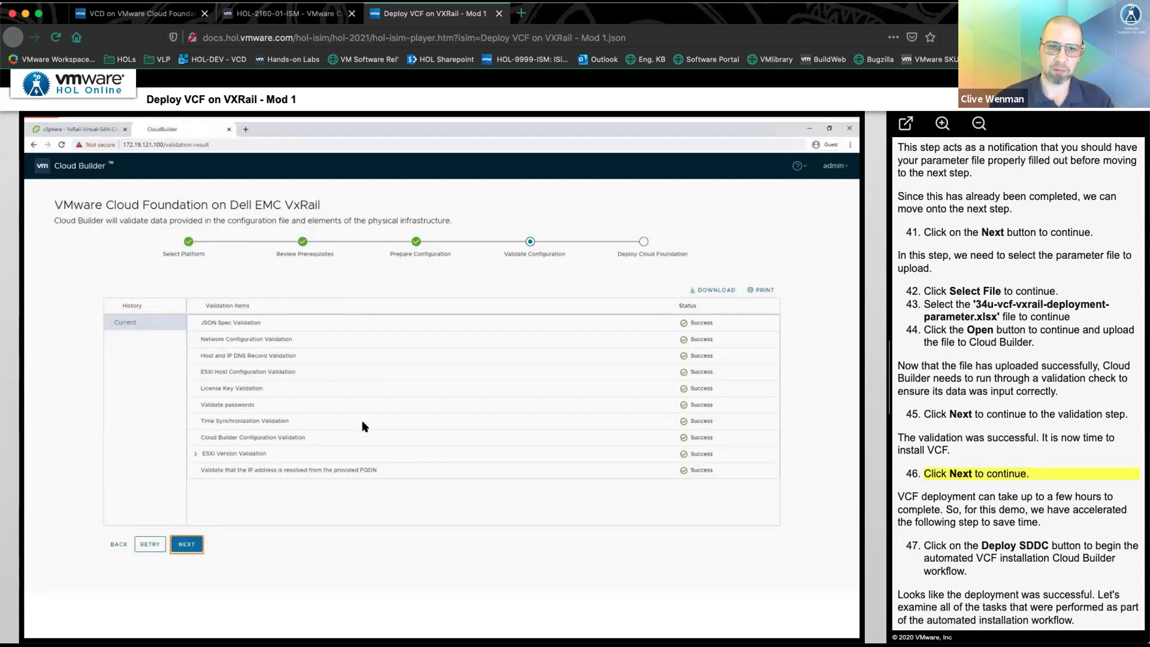
{"action": "left_click", "coordinate": [186, 545]}
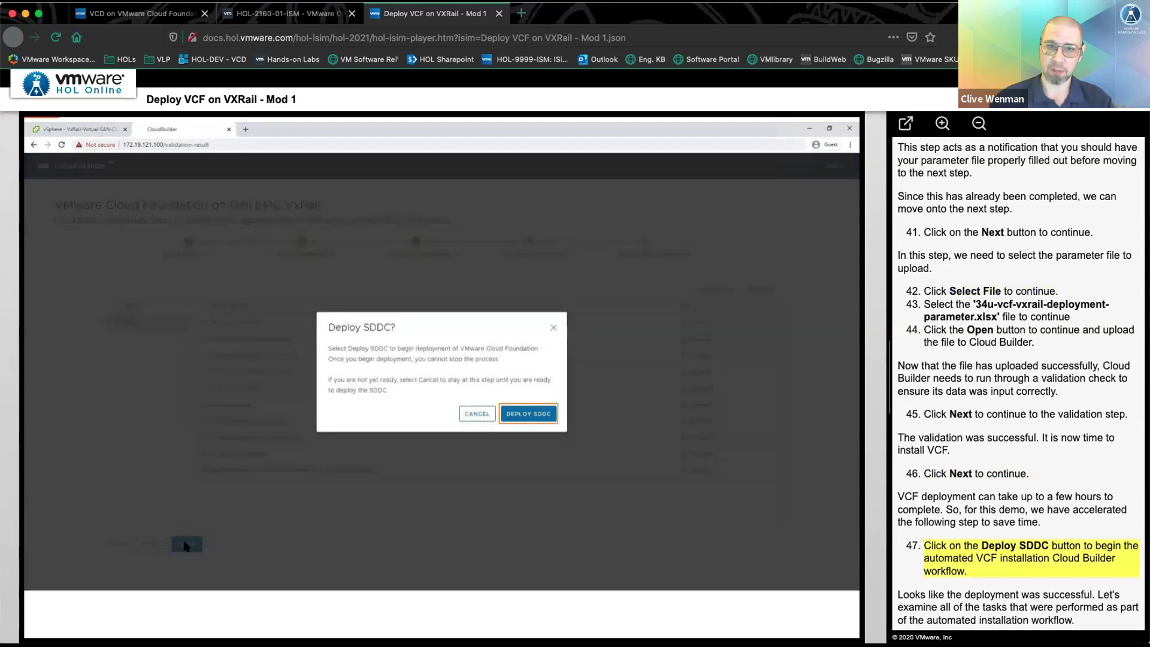
{"action": "left_click", "coordinate": [519, 413]}
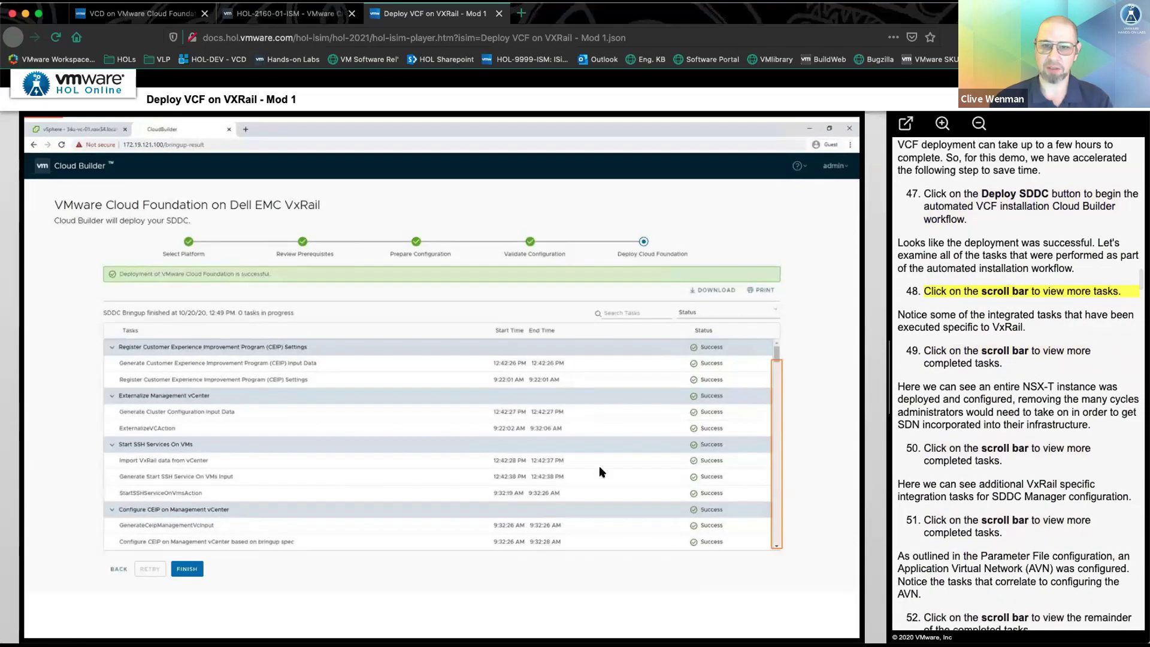
{"action": "left_click", "coordinate": [776, 478]}
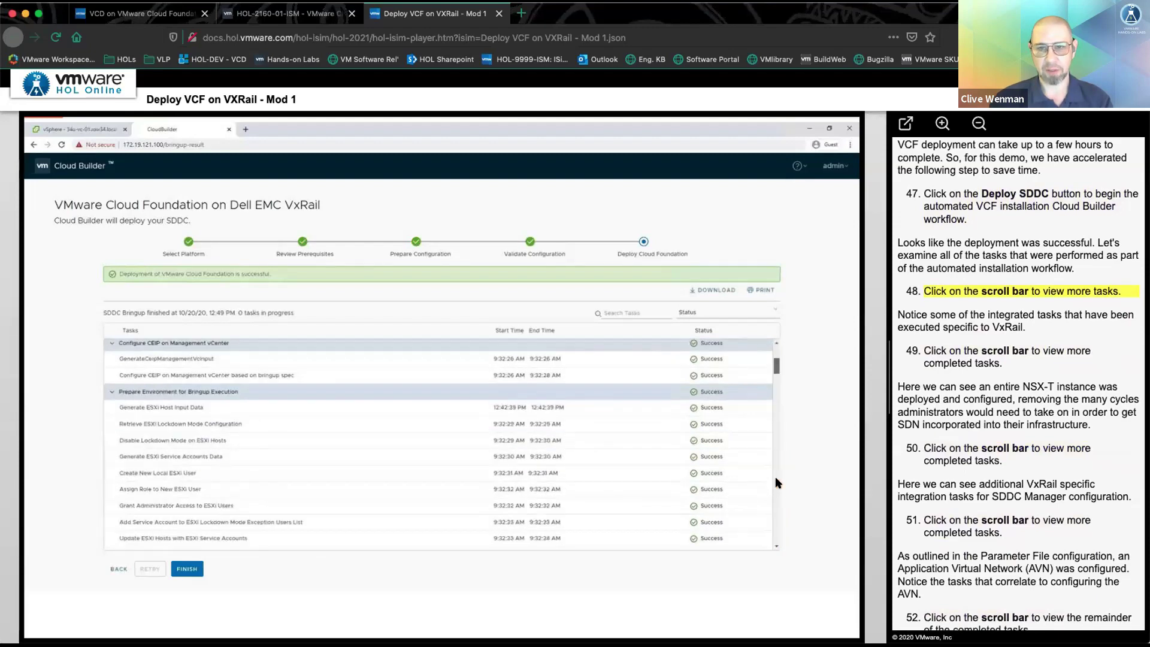
{"action": "left_click", "coordinate": [778, 526]}
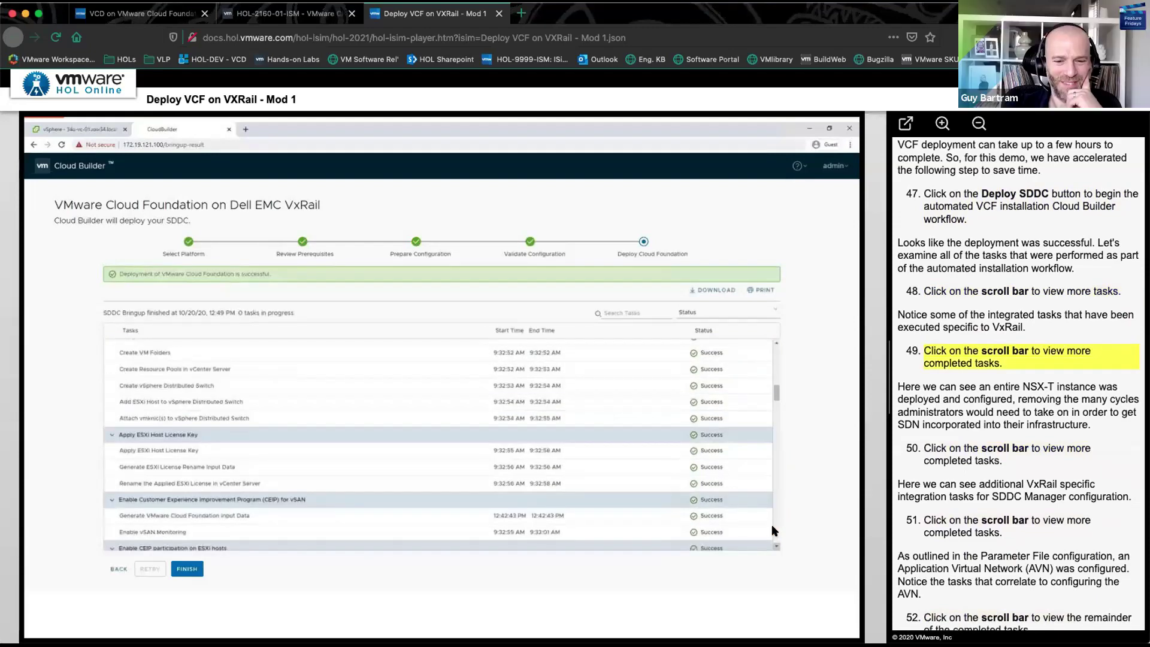
{"action": "left_click", "coordinate": [773, 526]}
{"action": "left_click", "coordinate": [773, 527]}
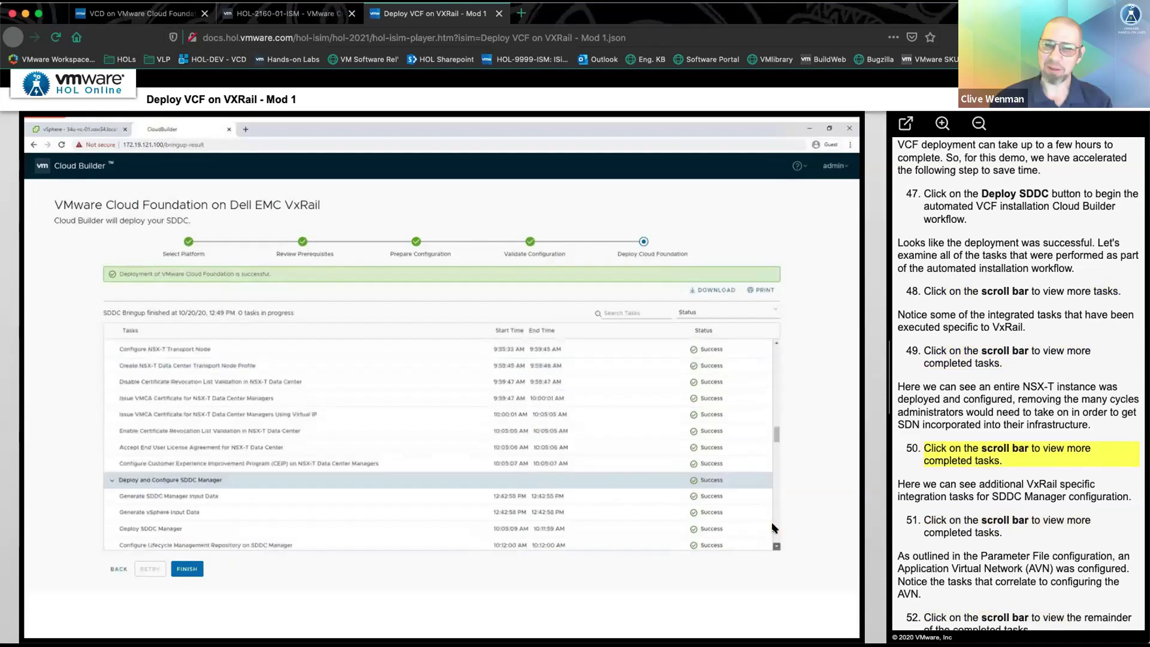
{"action": "left_click", "coordinate": [775, 517]}
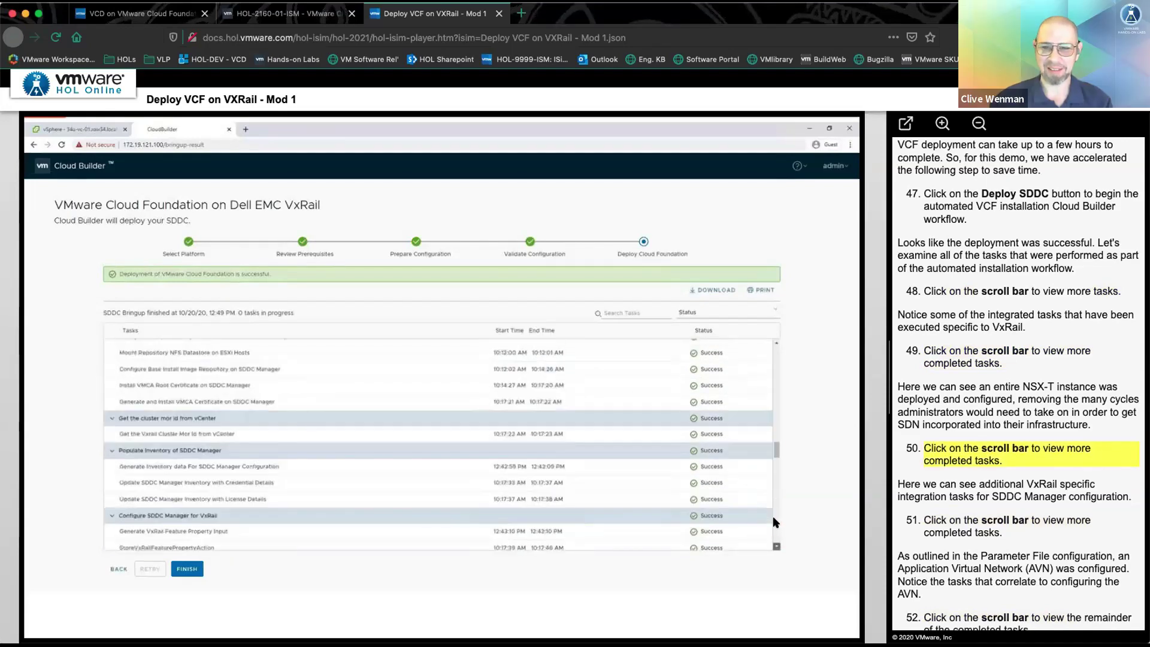
{"action": "left_click", "coordinate": [775, 522]}
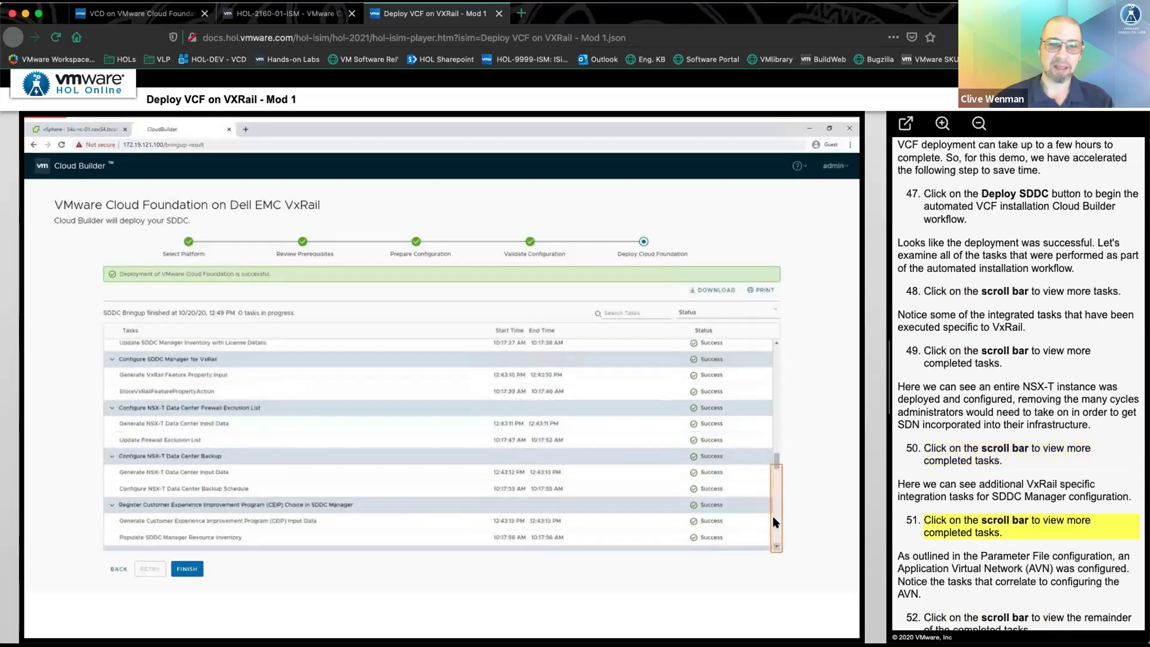
{"action": "left_click", "coordinate": [775, 522]}
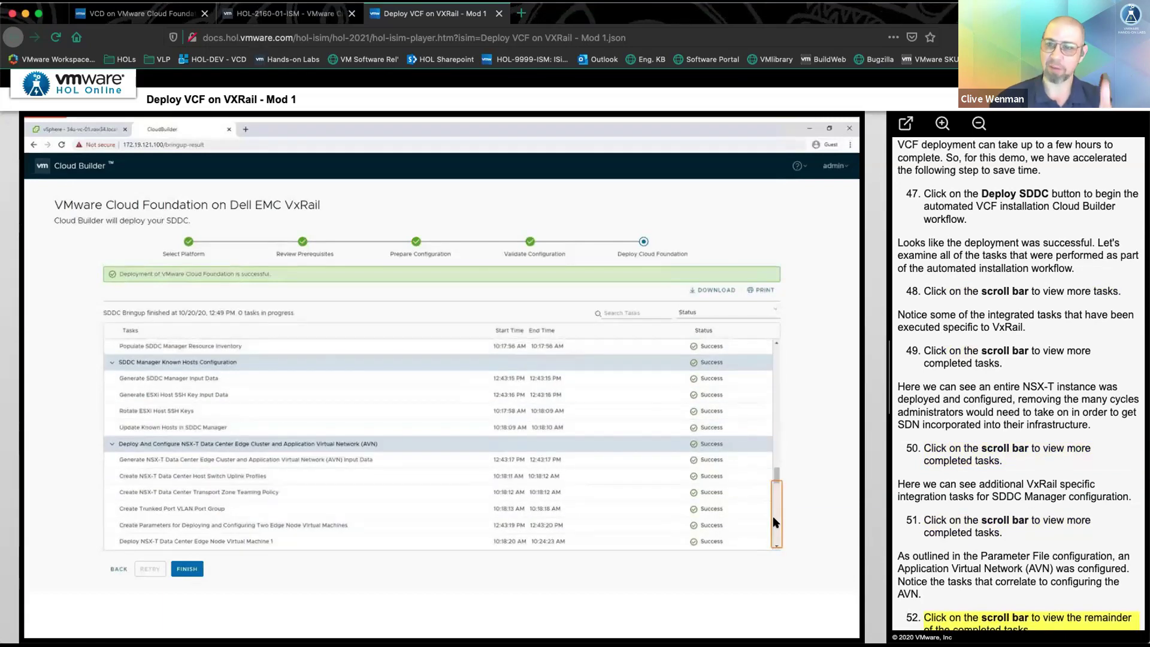
{"action": "left_click", "coordinate": [776, 523]}
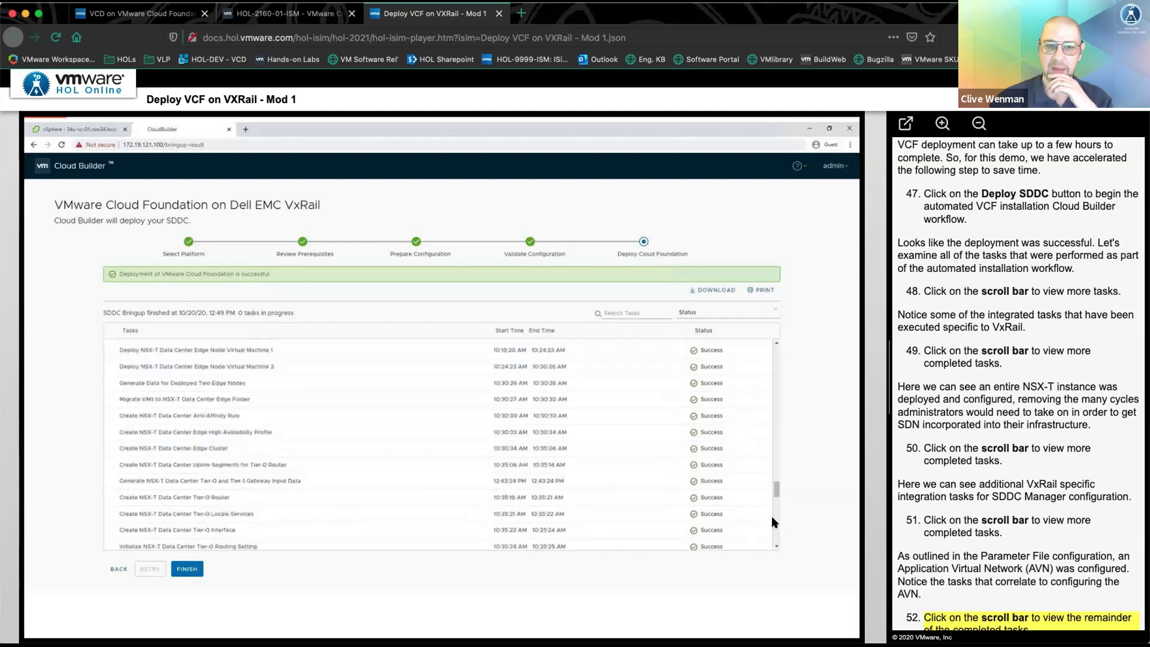
{"action": "left_click", "coordinate": [775, 523]}
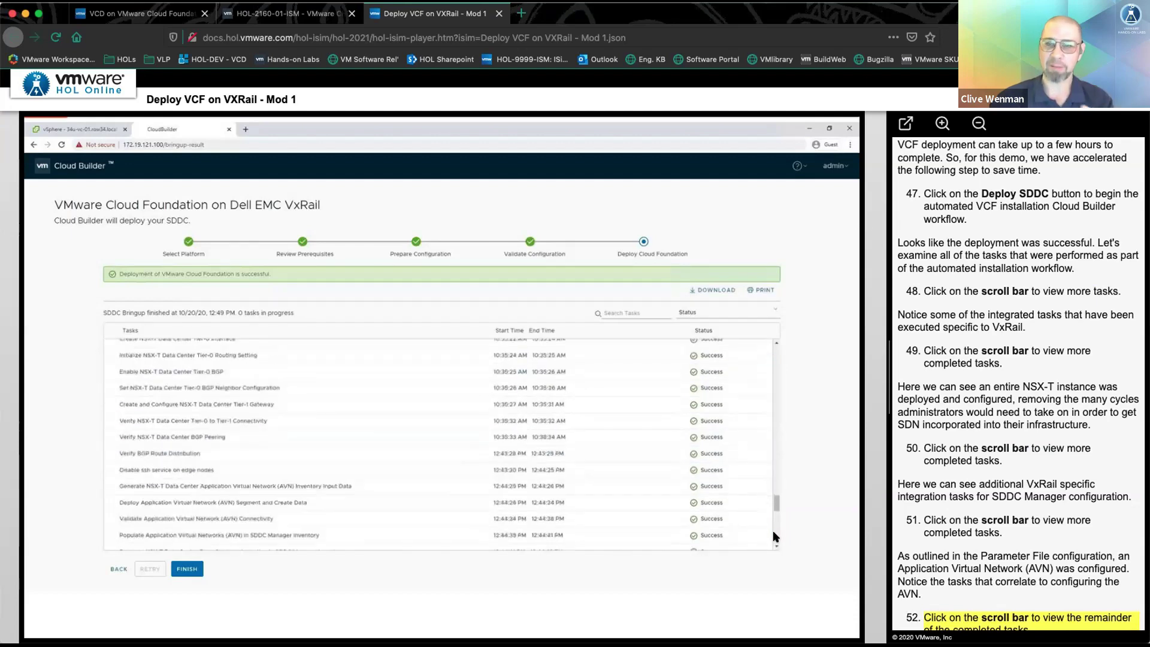
{"action": "left_click", "coordinate": [775, 533]}
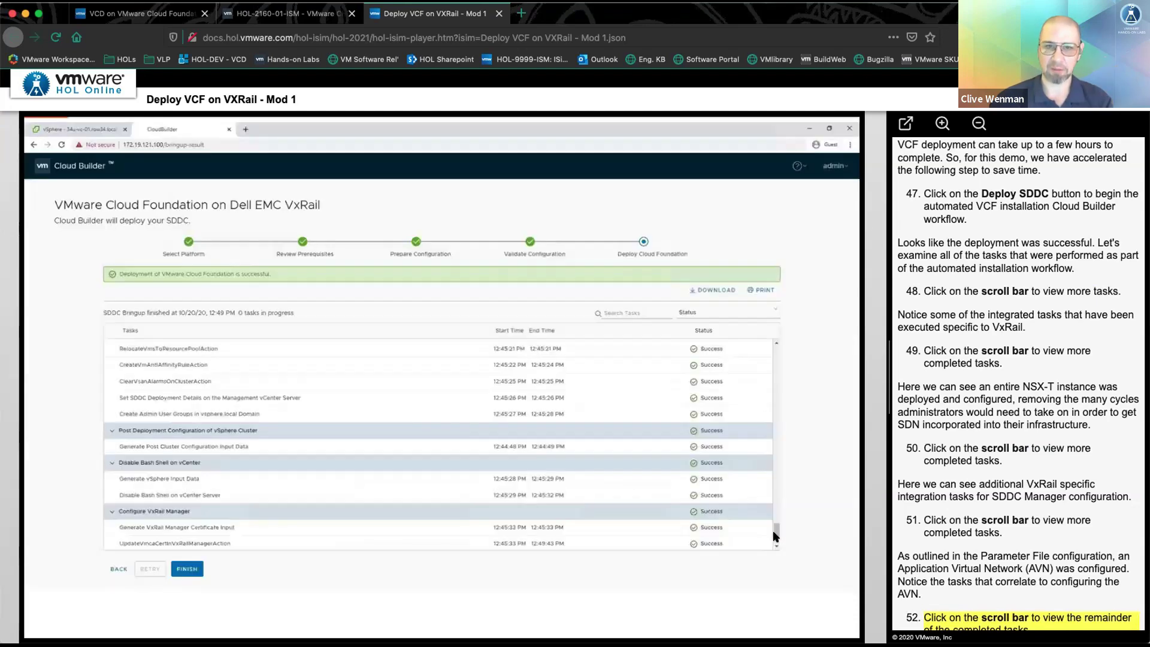
{"action": "left_click", "coordinate": [301, 534]}
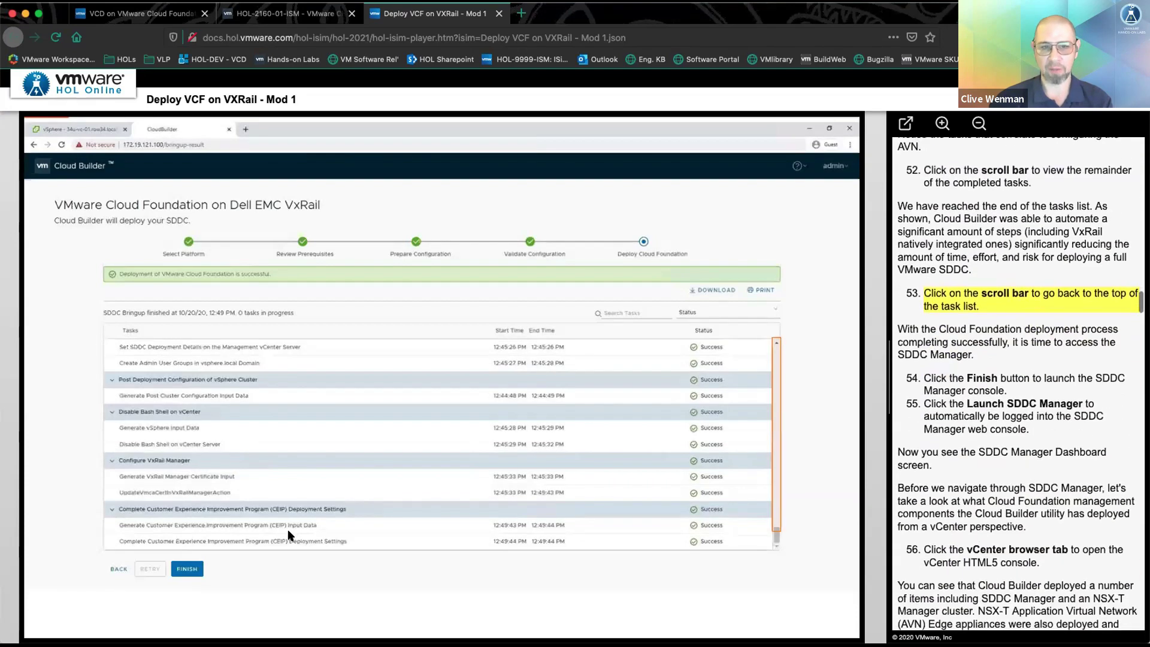
{"action": "left_click", "coordinate": [775, 353]}
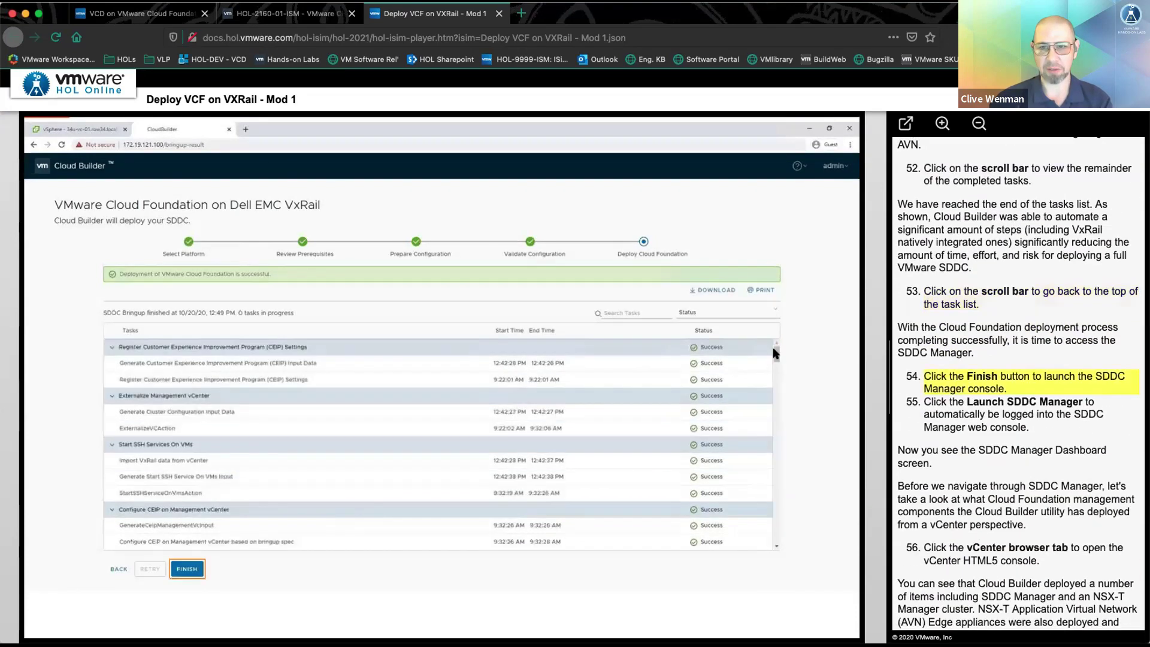
- Finish the bring-up, launch SDDC Manager, then switch to the vSphere Client
{"action": "left_click", "coordinate": [187, 570]}
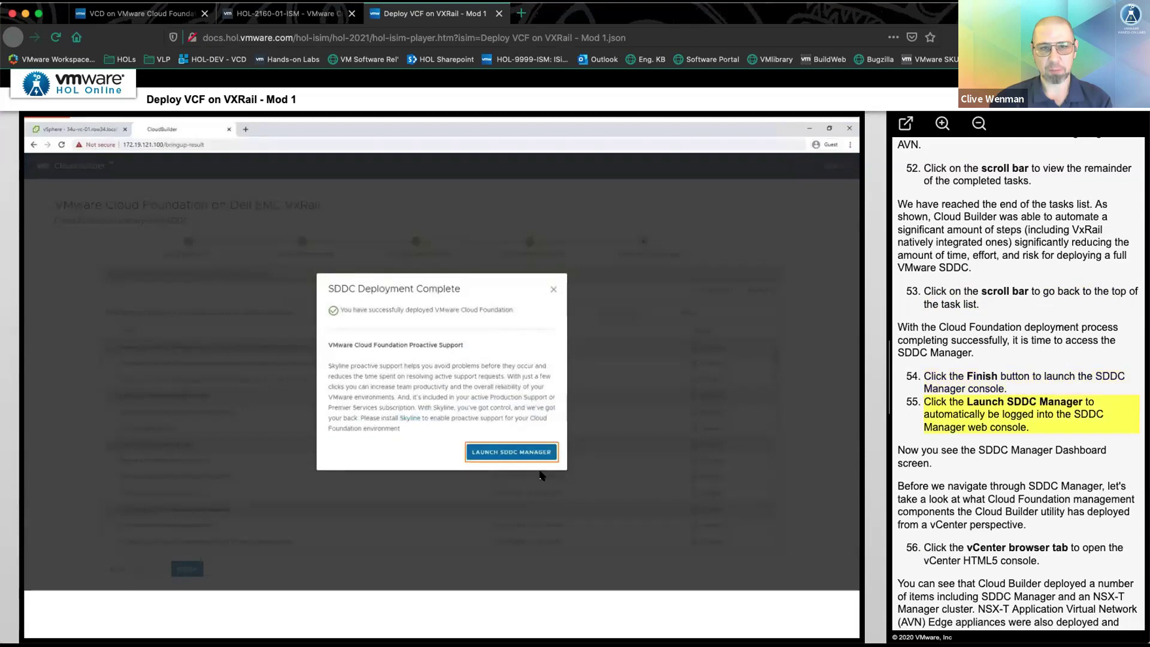
{"action": "left_click", "coordinate": [513, 451]}
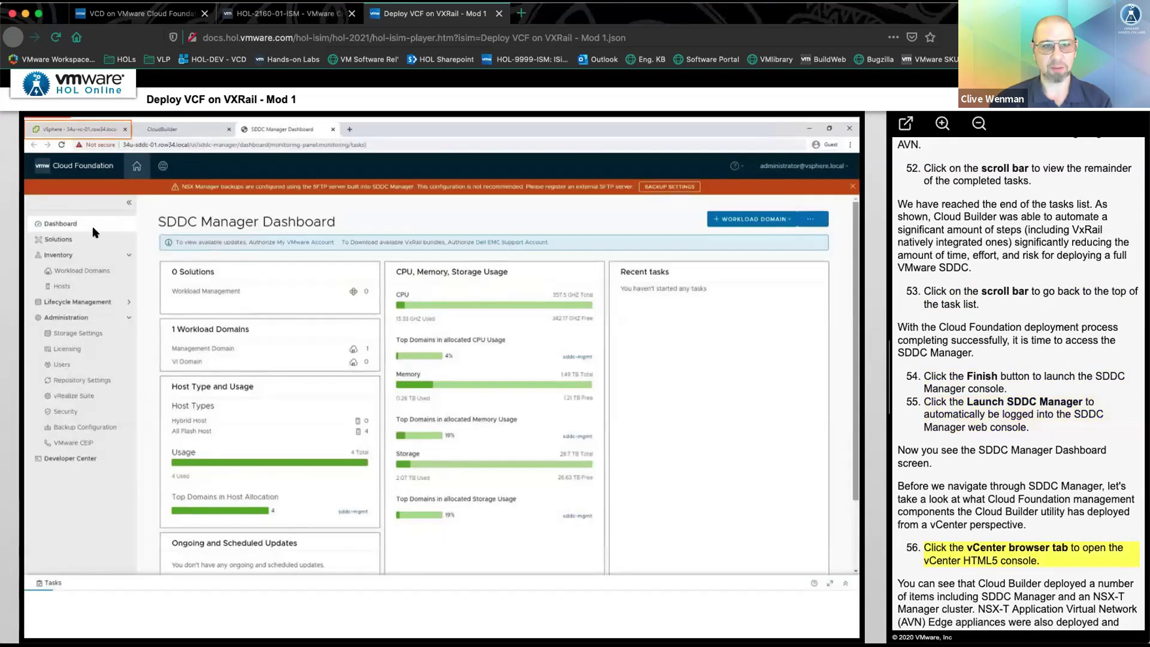
{"action": "left_click", "coordinate": [82, 130]}
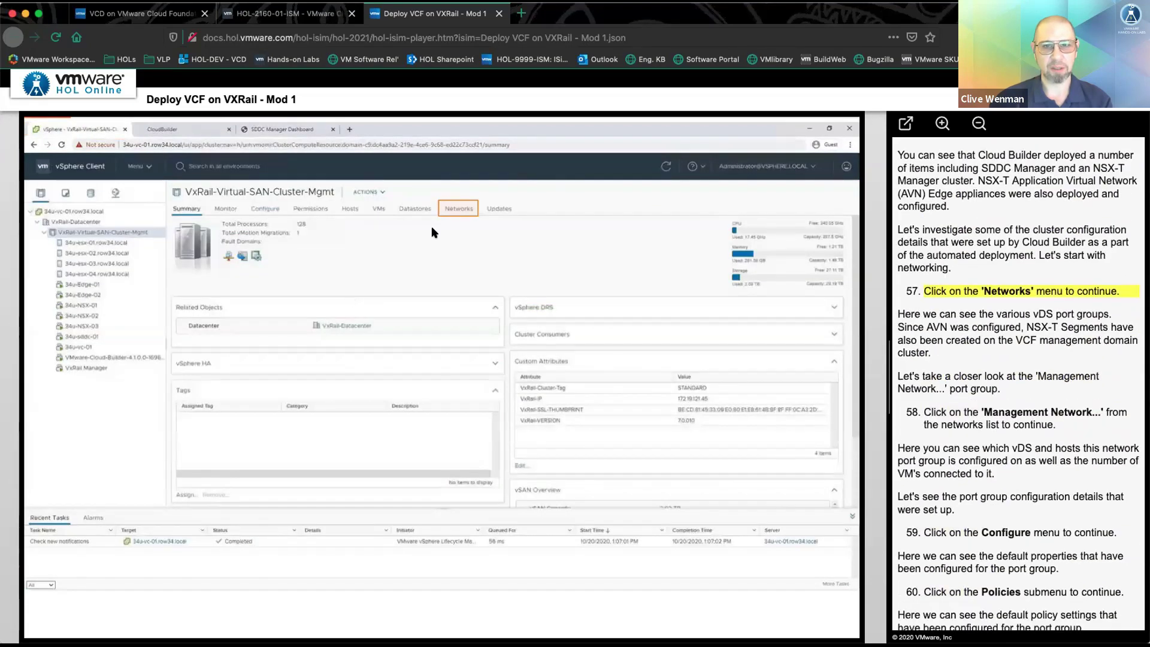
- Review the Management Network port group's policies and summary
{"action": "left_click", "coordinate": [458, 207]}
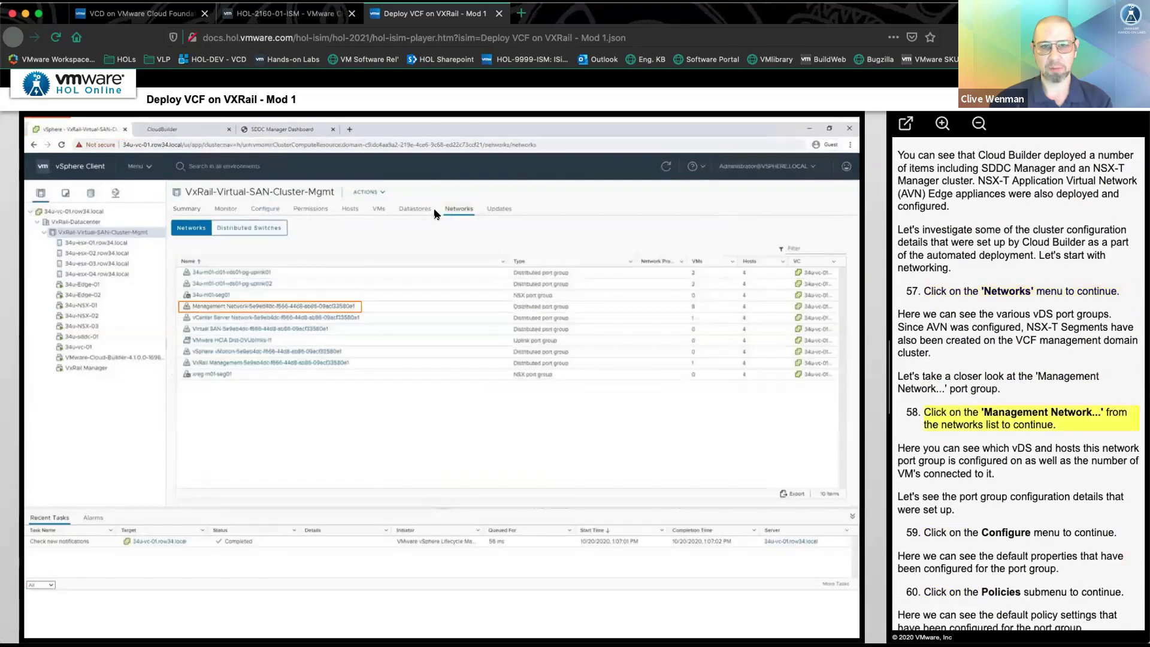
{"action": "left_click", "coordinate": [232, 308]}
{"action": "left_click", "coordinate": [268, 208]}
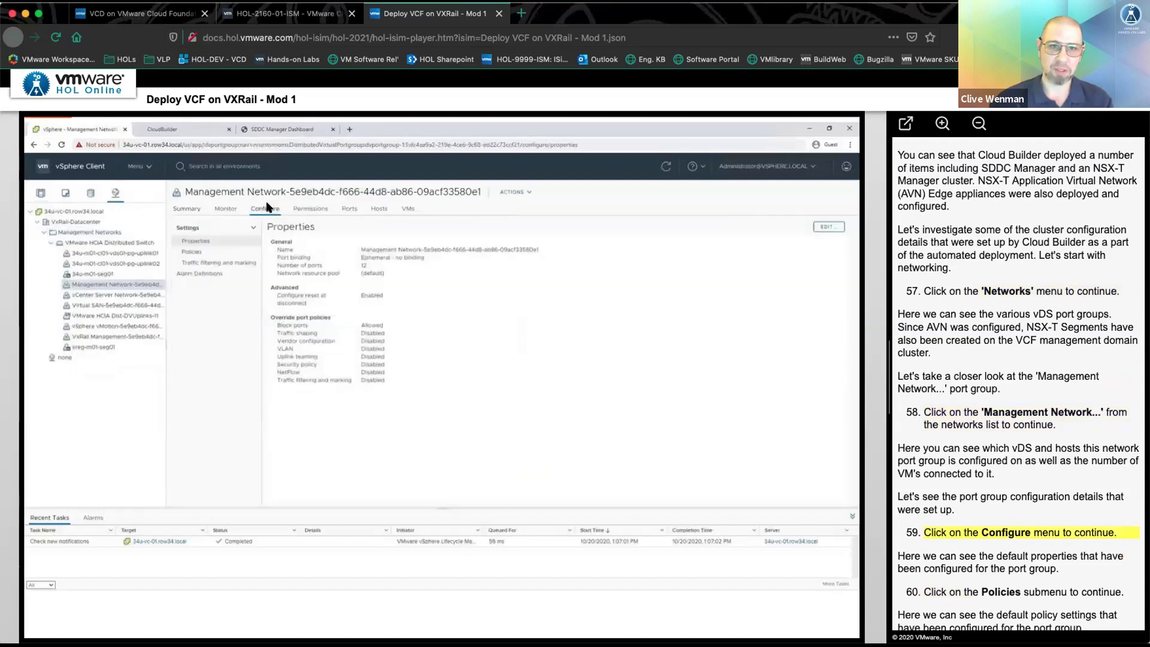
{"action": "left_click", "coordinate": [211, 250]}
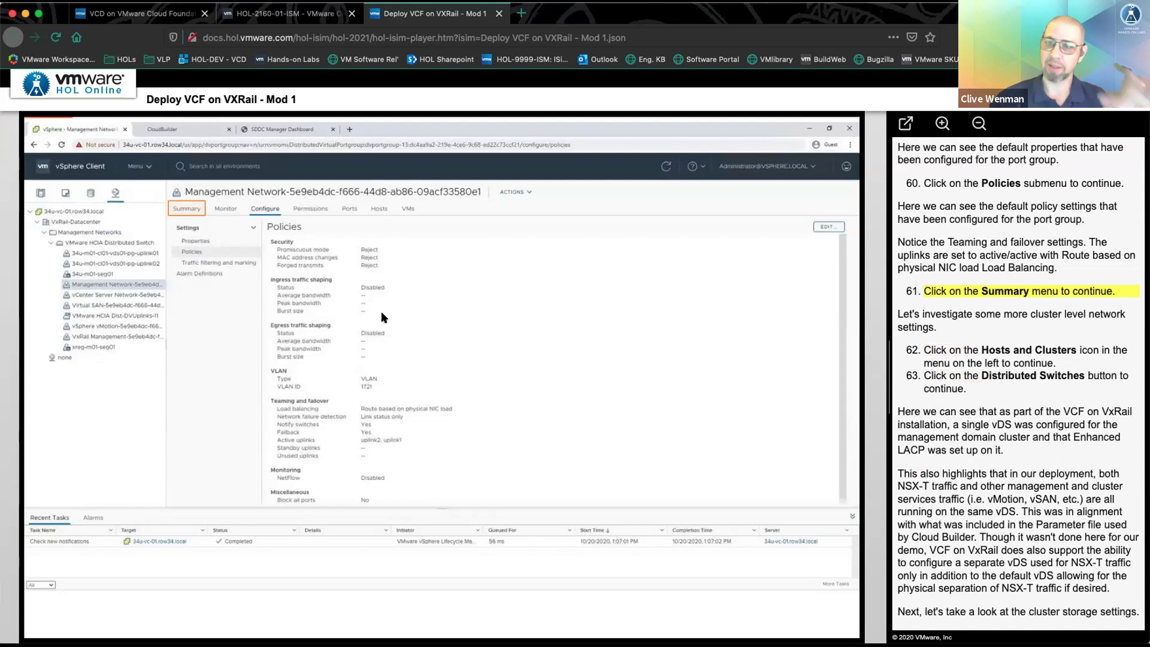
{"action": "left_click", "coordinate": [181, 210]}
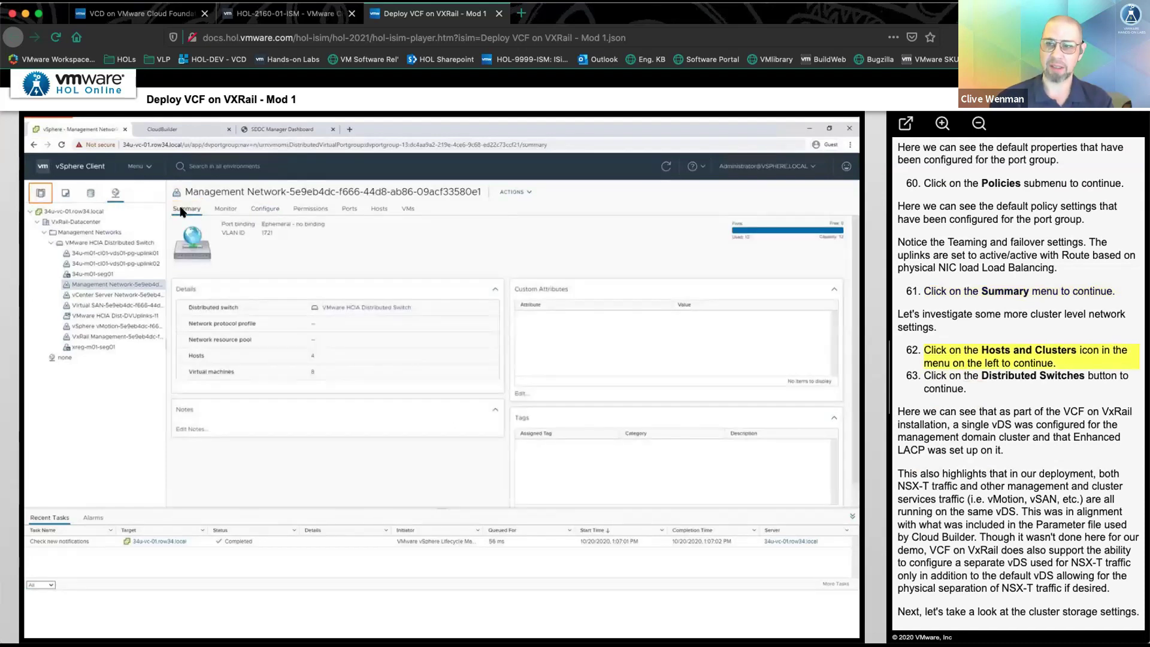
- Check the VxRail cluster's distributed switch, datastores and DRS configuration, then return to SDDC Manager
{"action": "left_click", "coordinate": [42, 197]}
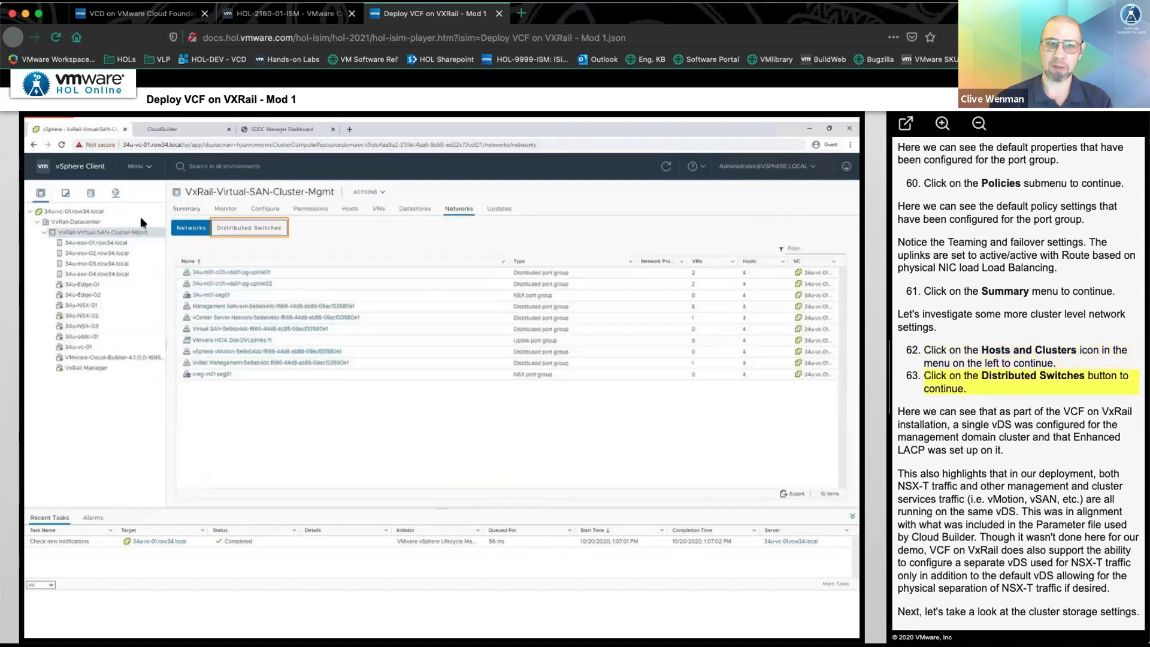
{"action": "left_click", "coordinate": [246, 229]}
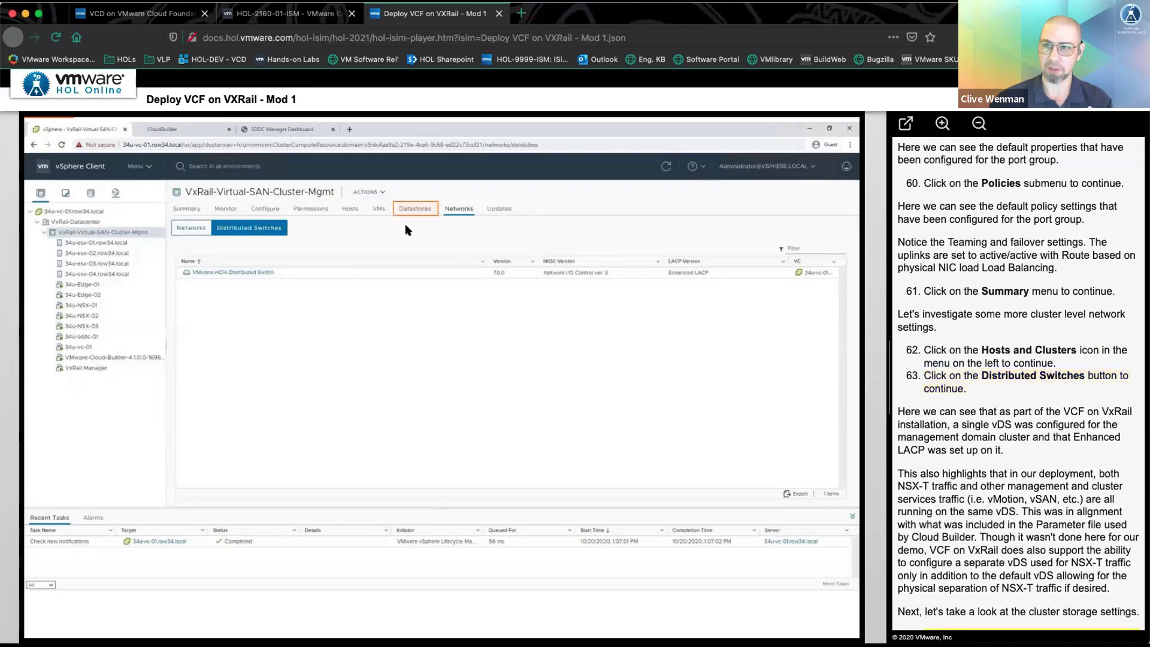
{"action": "left_click", "coordinate": [421, 211]}
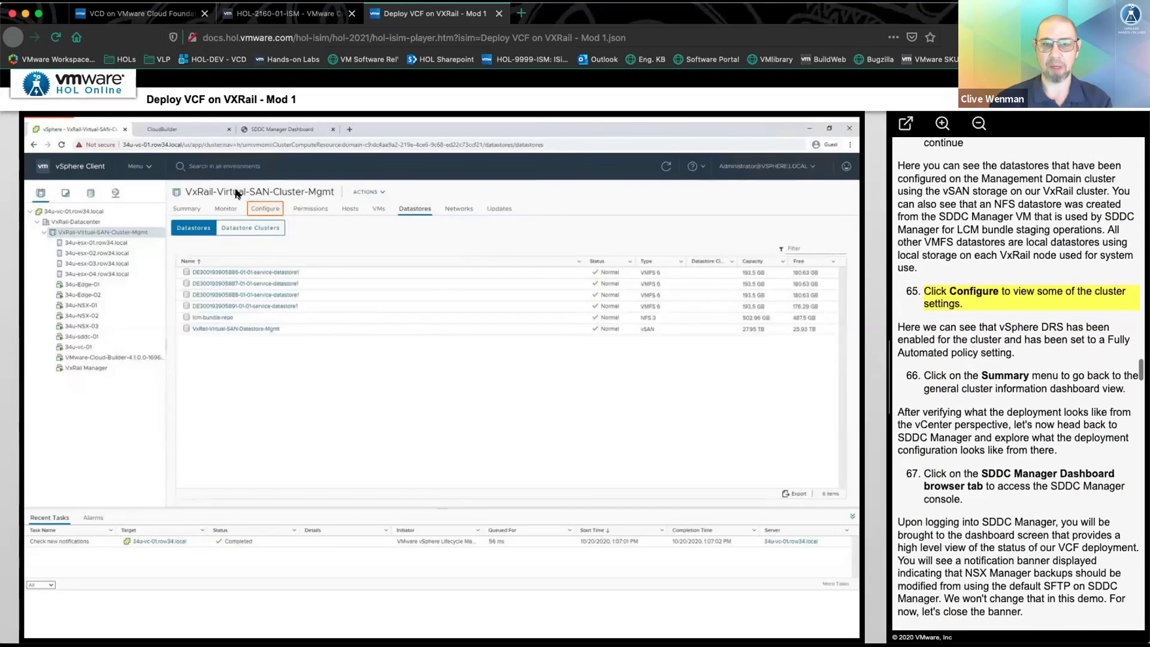
{"action": "left_click", "coordinate": [265, 209]}
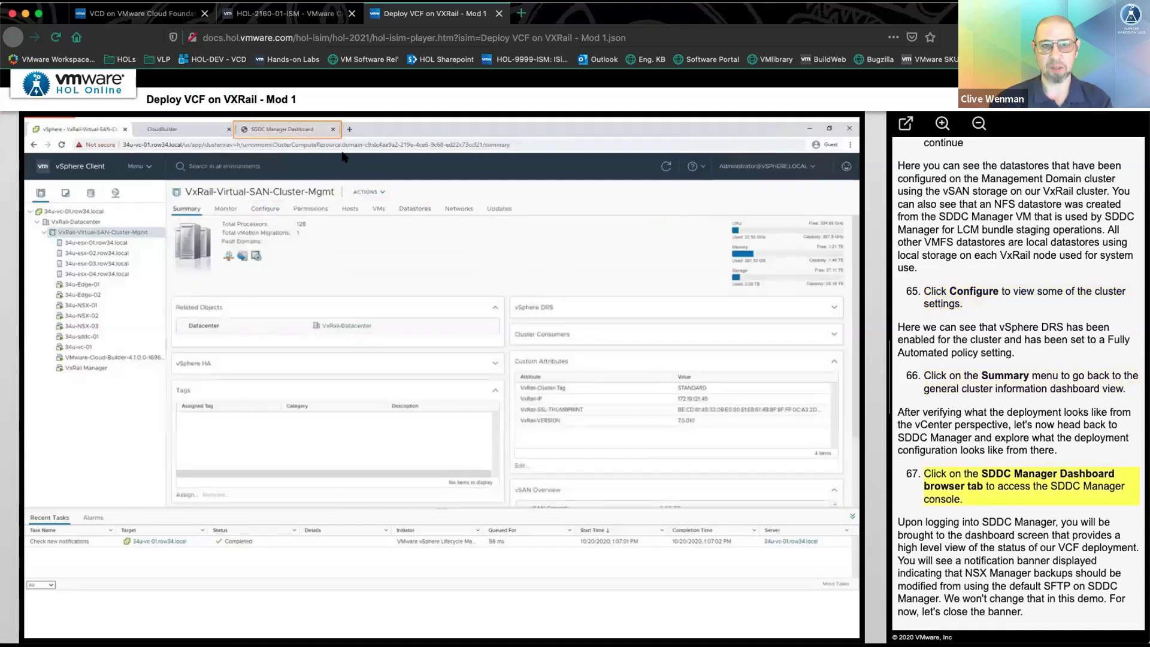
{"action": "left_click", "coordinate": [285, 129]}
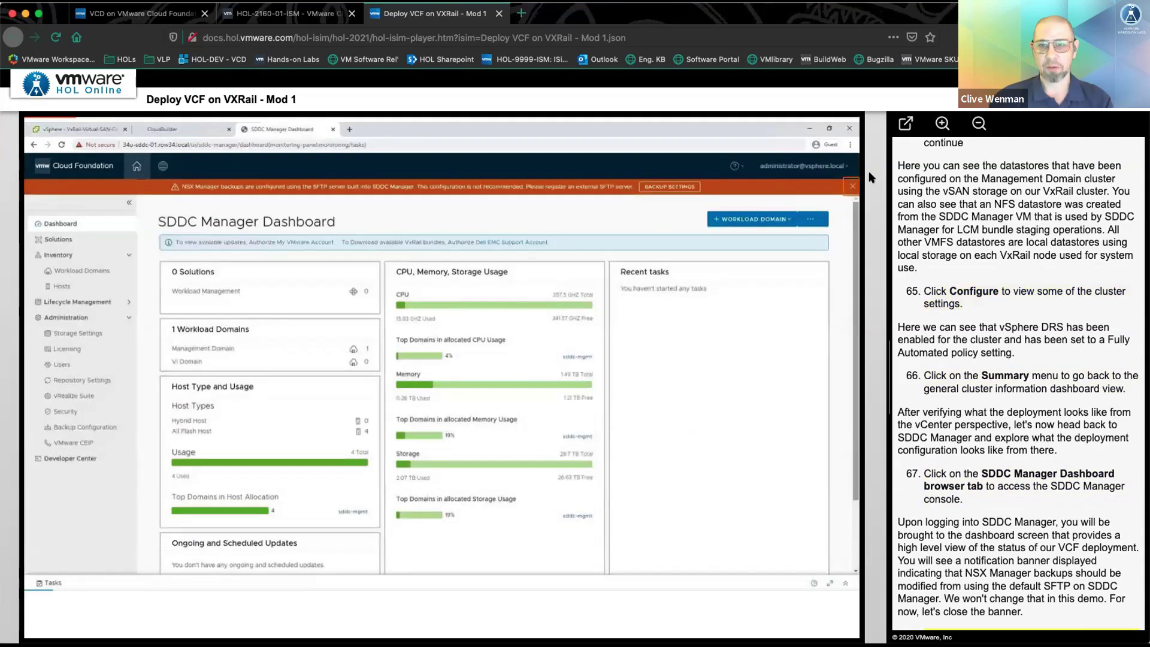
- Dismiss the NSX backup warning and inspect host 34u-esx-01 in the sddc-mgmt domain
{"action": "left_click", "coordinate": [853, 186]}
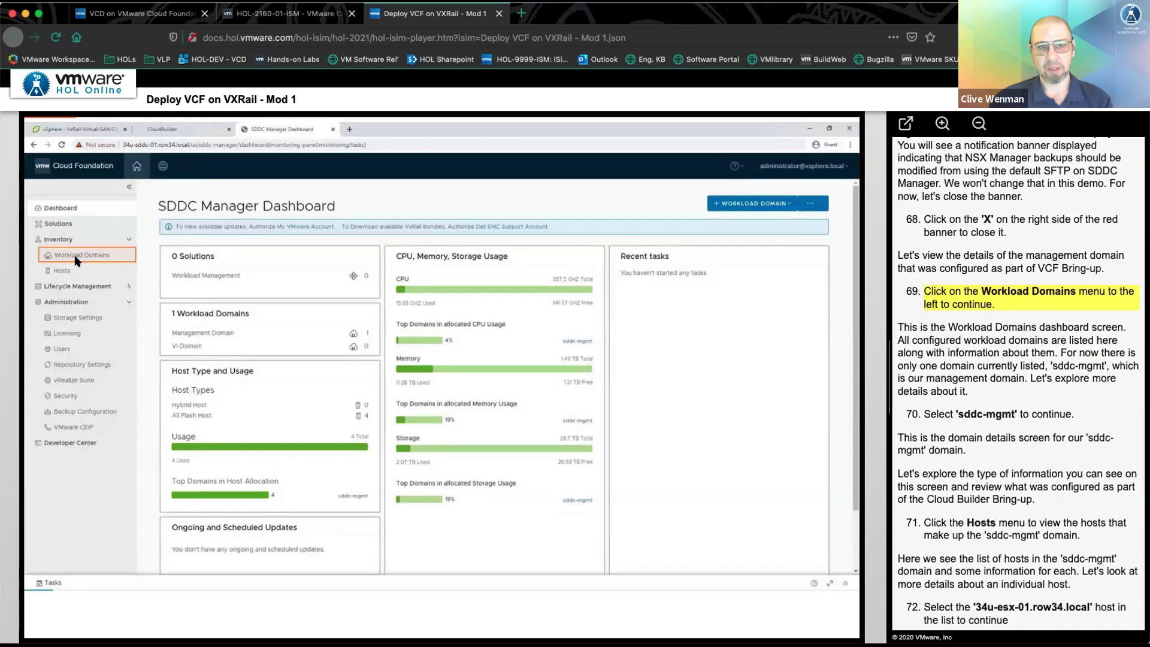
{"action": "left_click", "coordinate": [77, 257]}
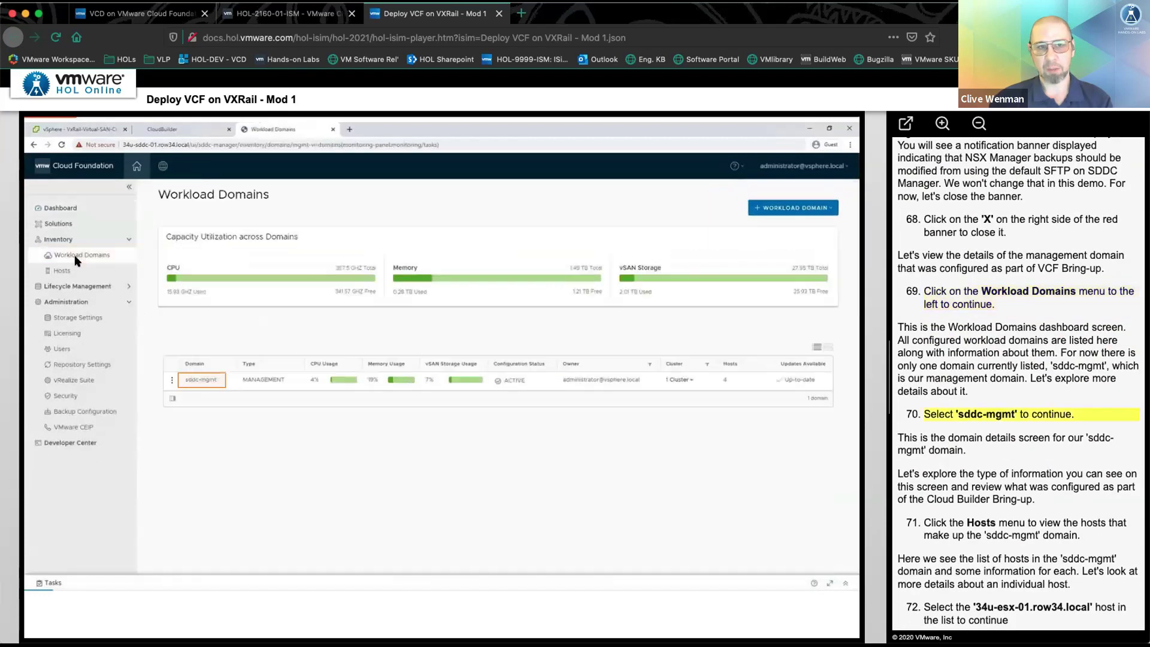
{"action": "left_click", "coordinate": [193, 380]}
{"action": "left_click", "coordinate": [460, 350]}
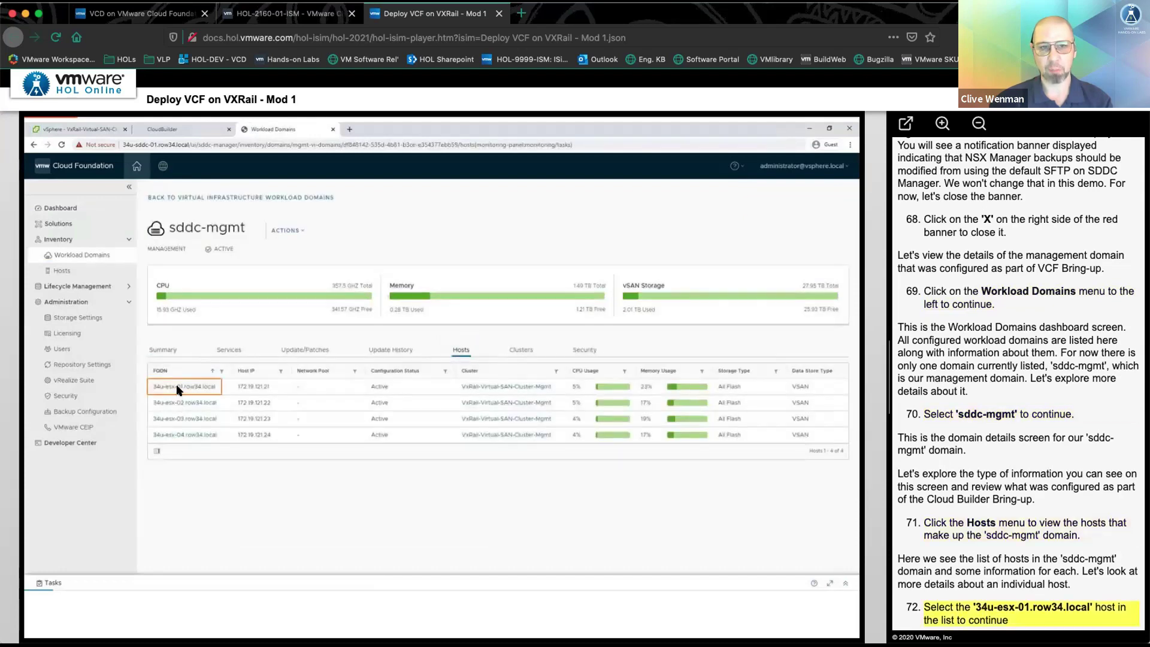
{"action": "left_click", "coordinate": [178, 386]}
- View sddc-mgmt's services (vCenter 172.19.121.40, NSX-T 172.19.121.49) and launch NSX-T Manager
{"action": "left_click", "coordinate": [175, 200]}
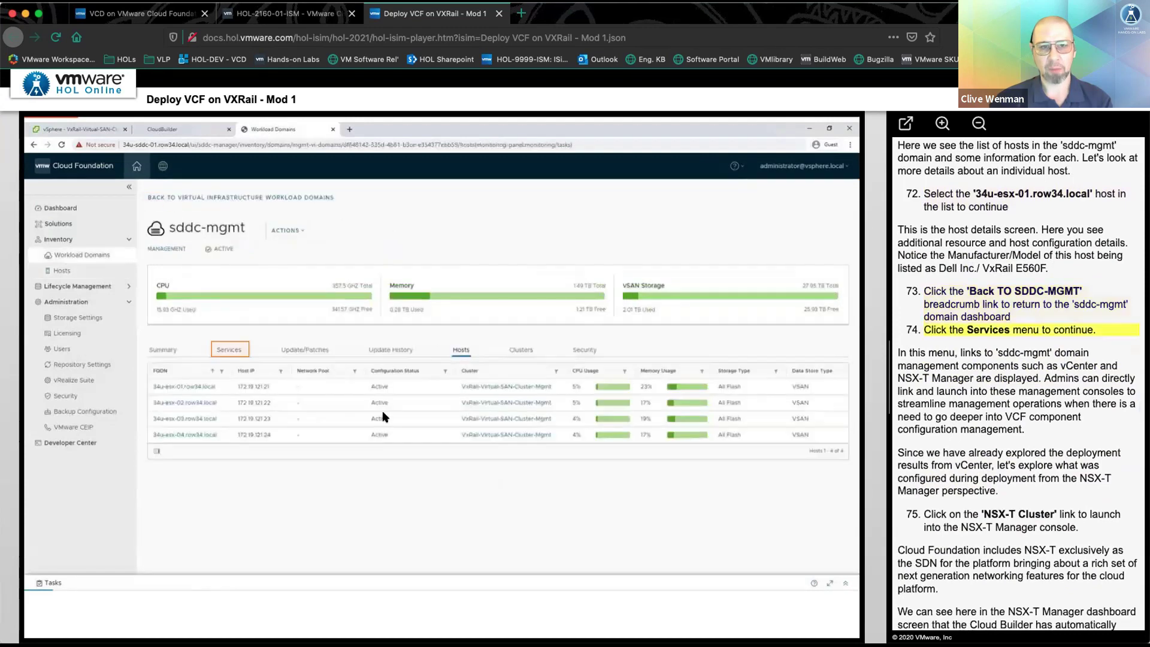
{"action": "left_click", "coordinate": [236, 352]}
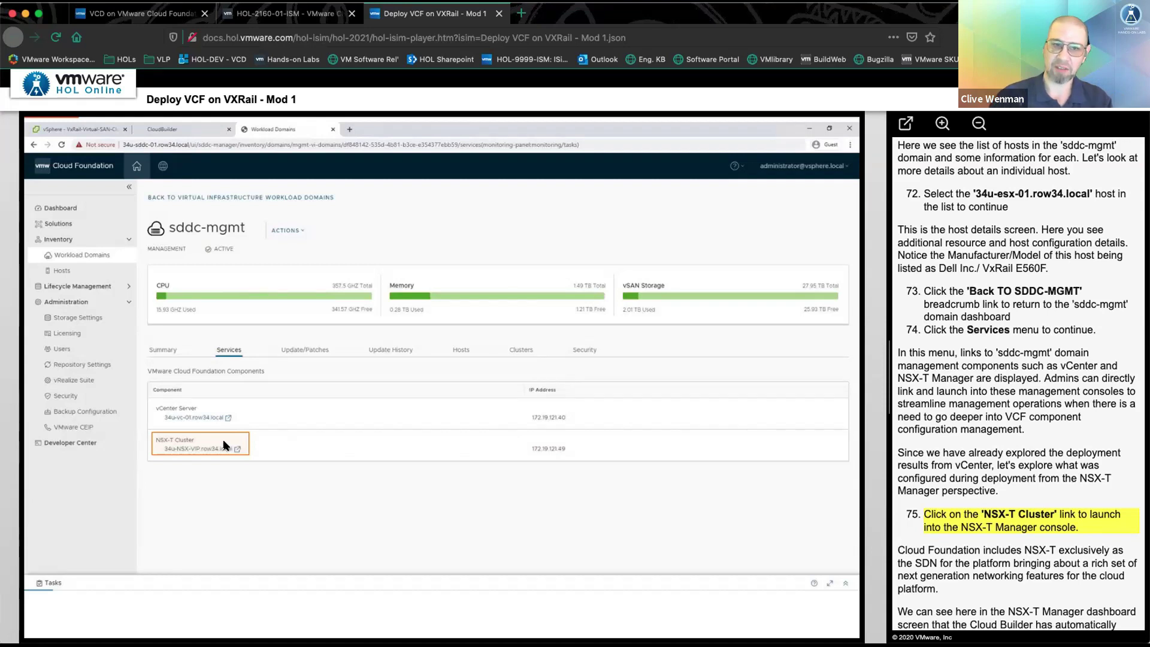
{"action": "left_click", "coordinate": [224, 445]}
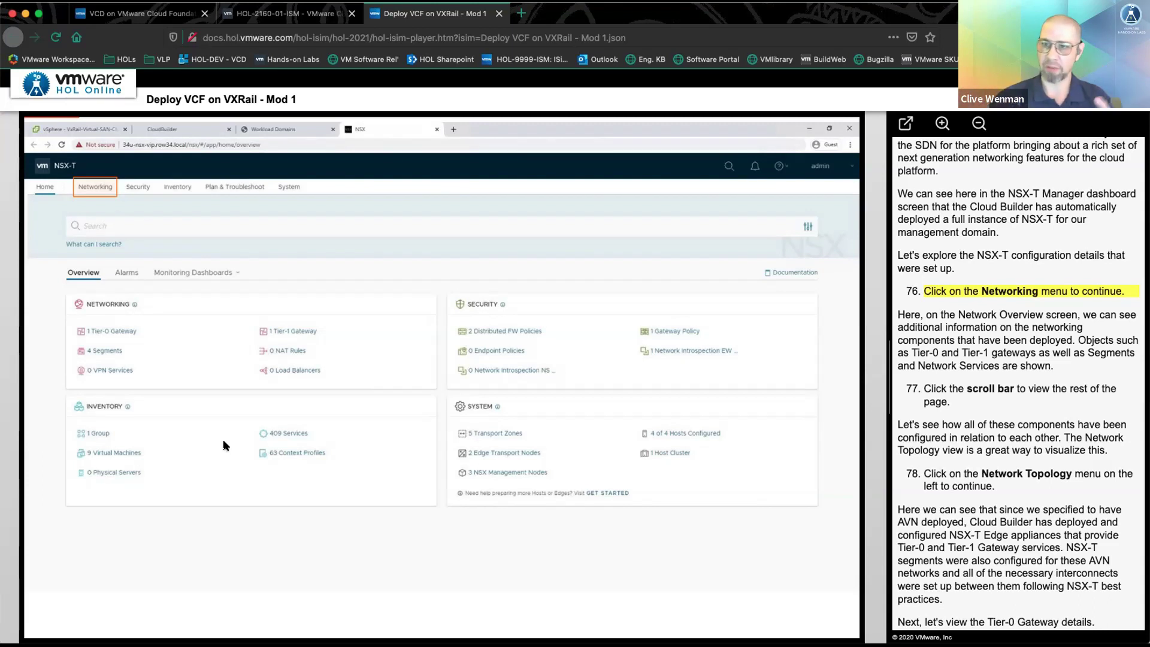
- View the NSX-T Networking overview of gateways and segments, then close the simulation tab
{"action": "left_click", "coordinate": [102, 185]}
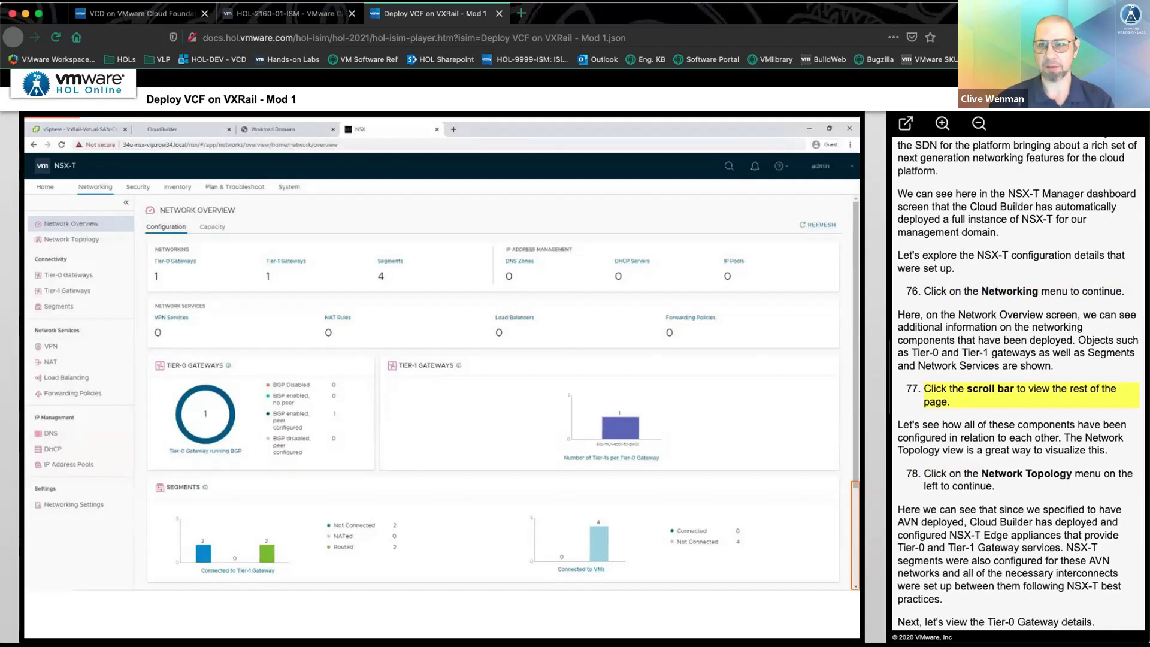
{"action": "key", "text": "ctrl+w"}
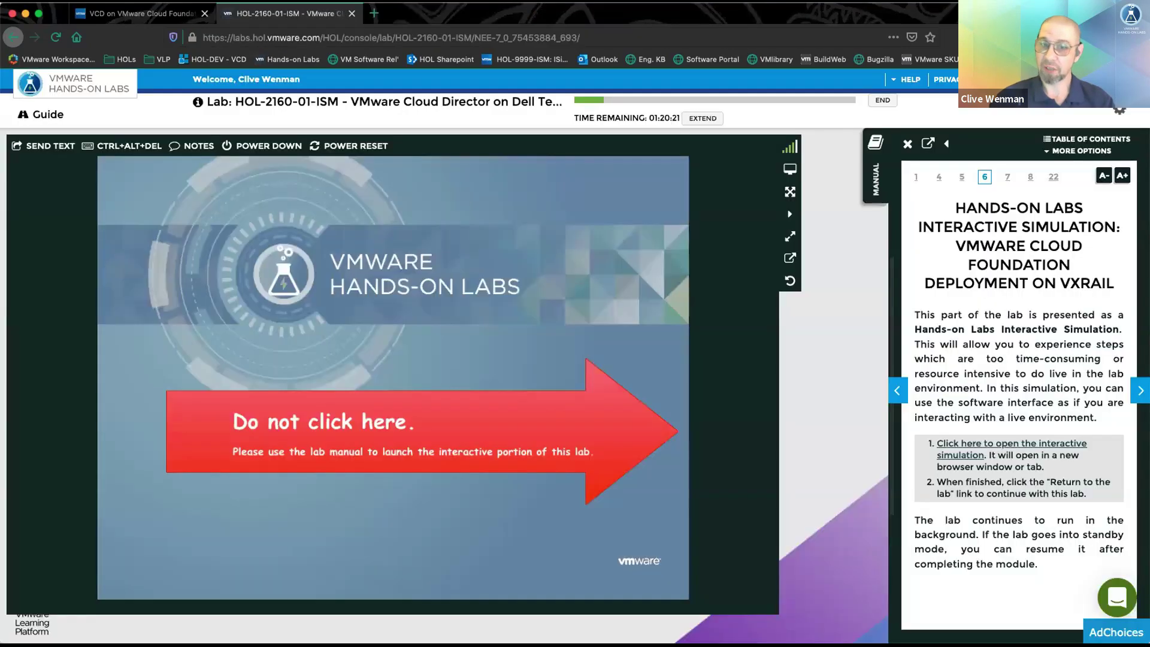
- Page the manual forward three times to Workload Domains and enlarge its architecture diagram
{"action": "left_click", "coordinate": [1139, 391]}
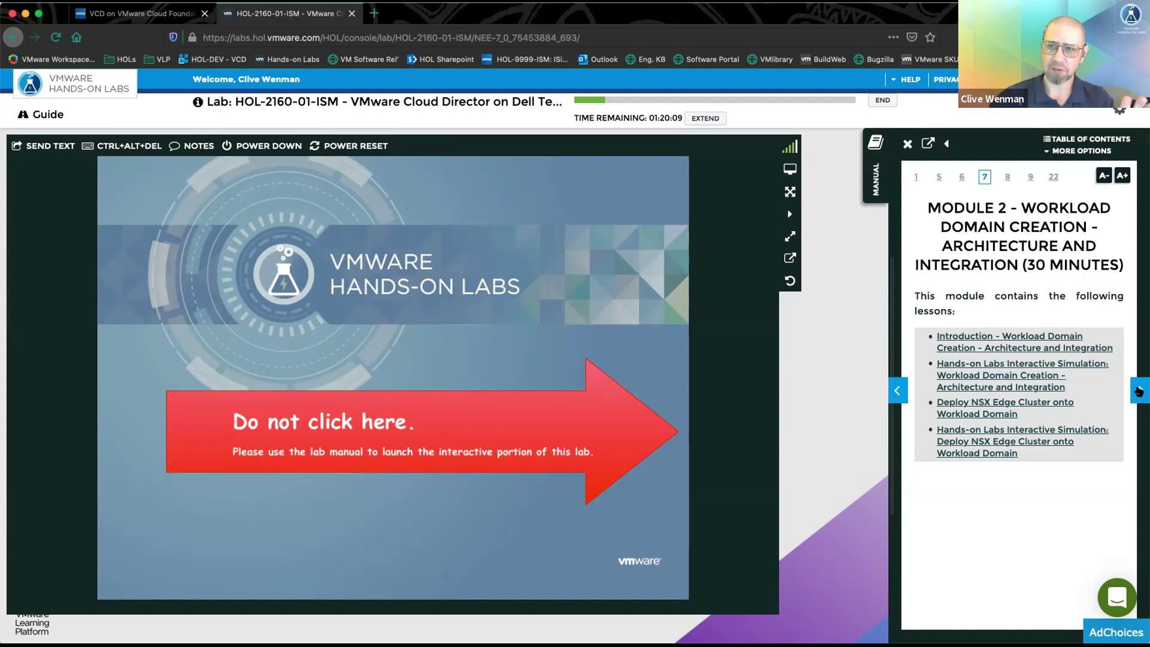
{"action": "left_click", "coordinate": [1139, 391]}
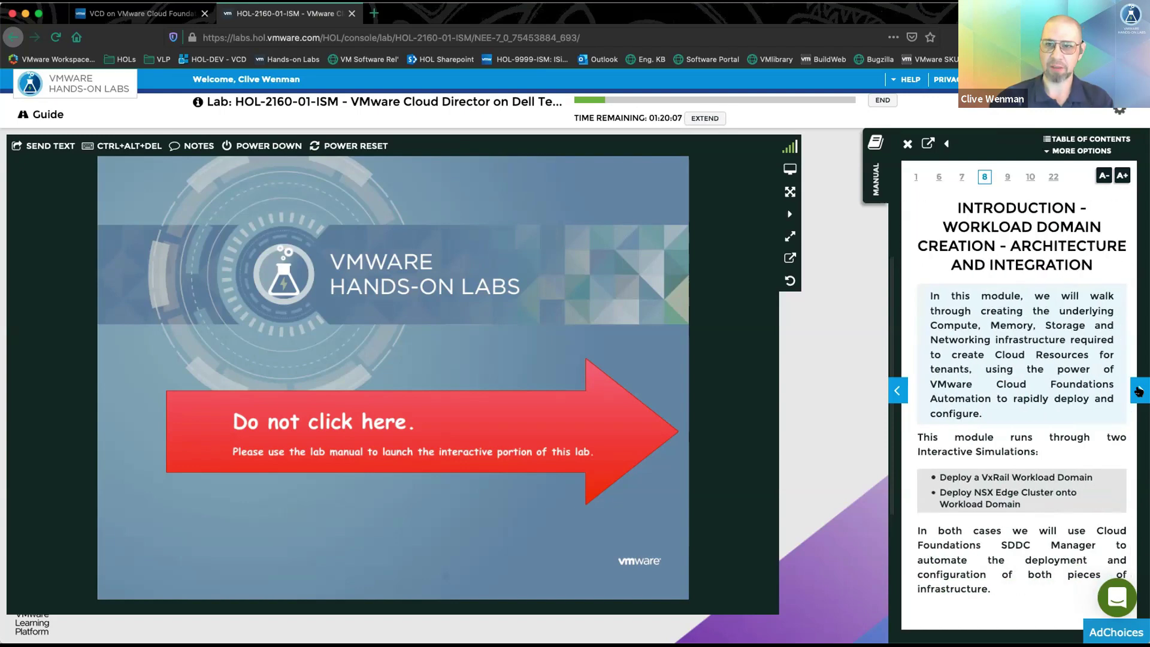
{"action": "left_click", "coordinate": [1137, 391]}
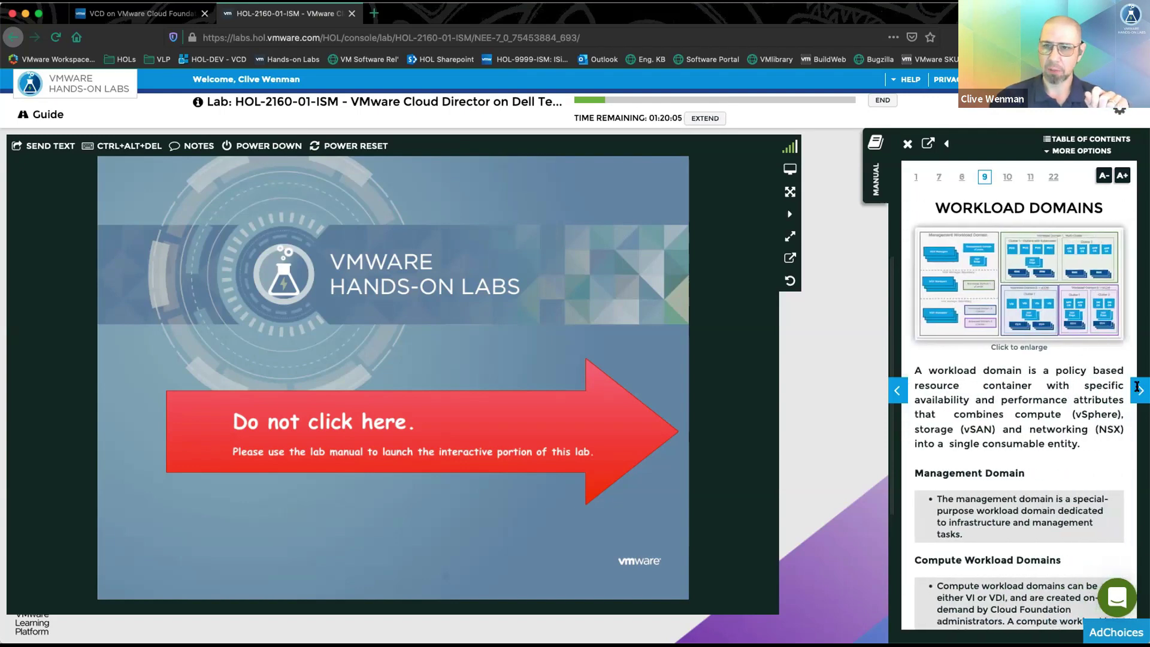
{"action": "left_click", "coordinate": [993, 262]}
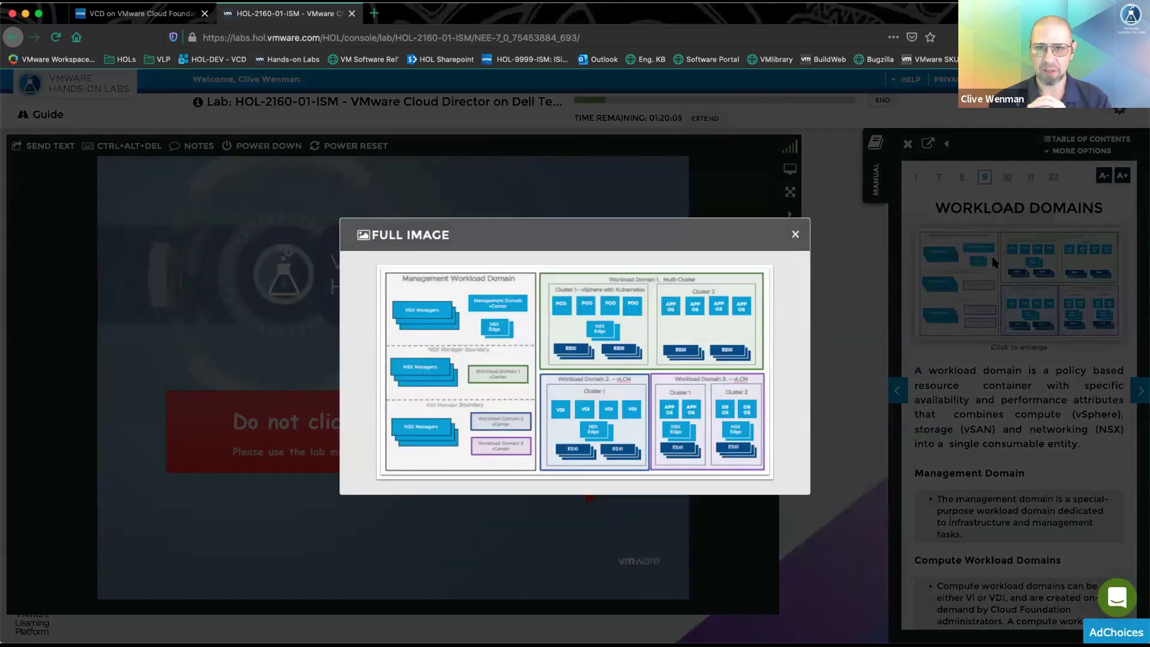
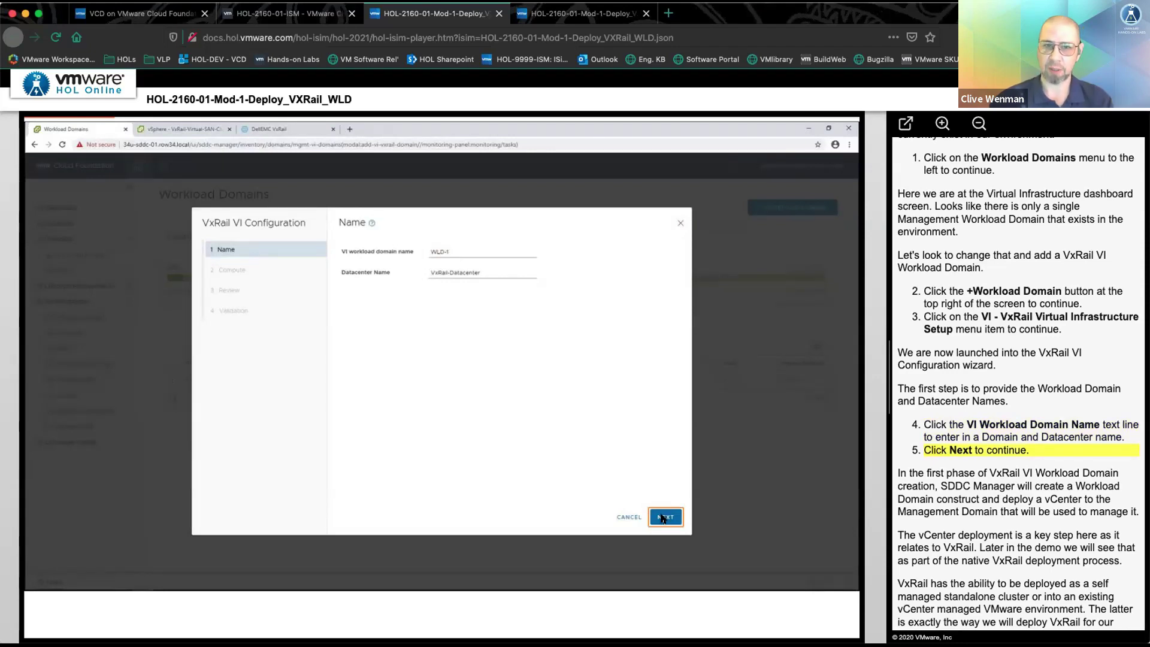
- Fill in WLD-1's vCenter compute details, pass validation, and launch workload domain creation
{"action": "left_click", "coordinate": [664, 519]}
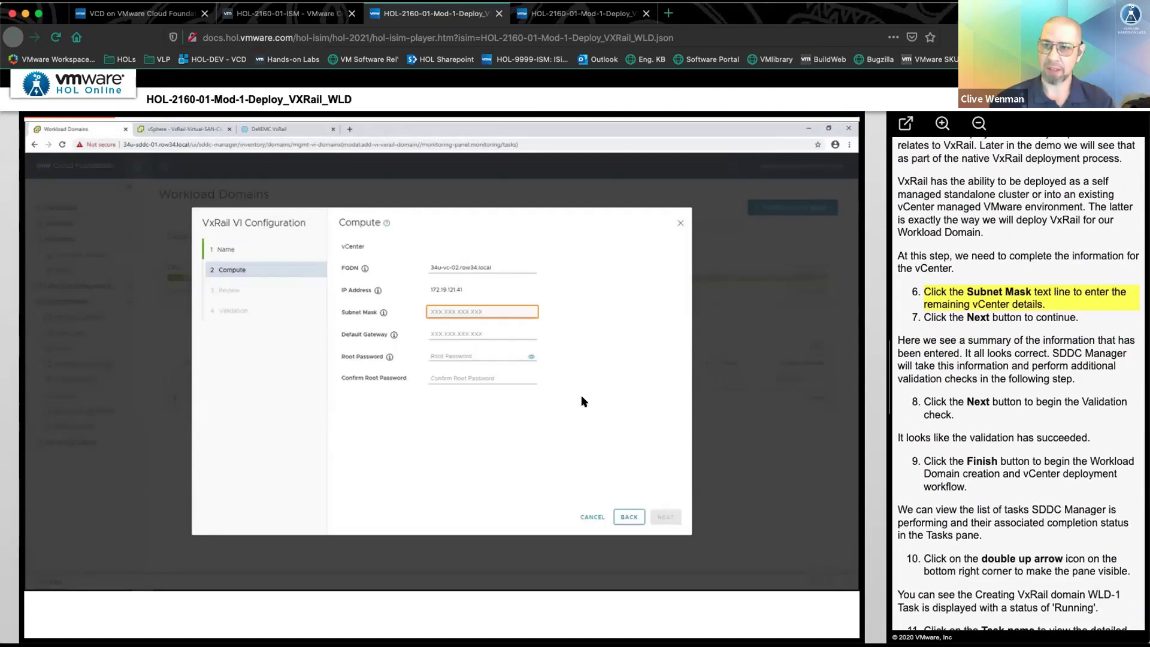
{"action": "left_click", "coordinate": [468, 313]}
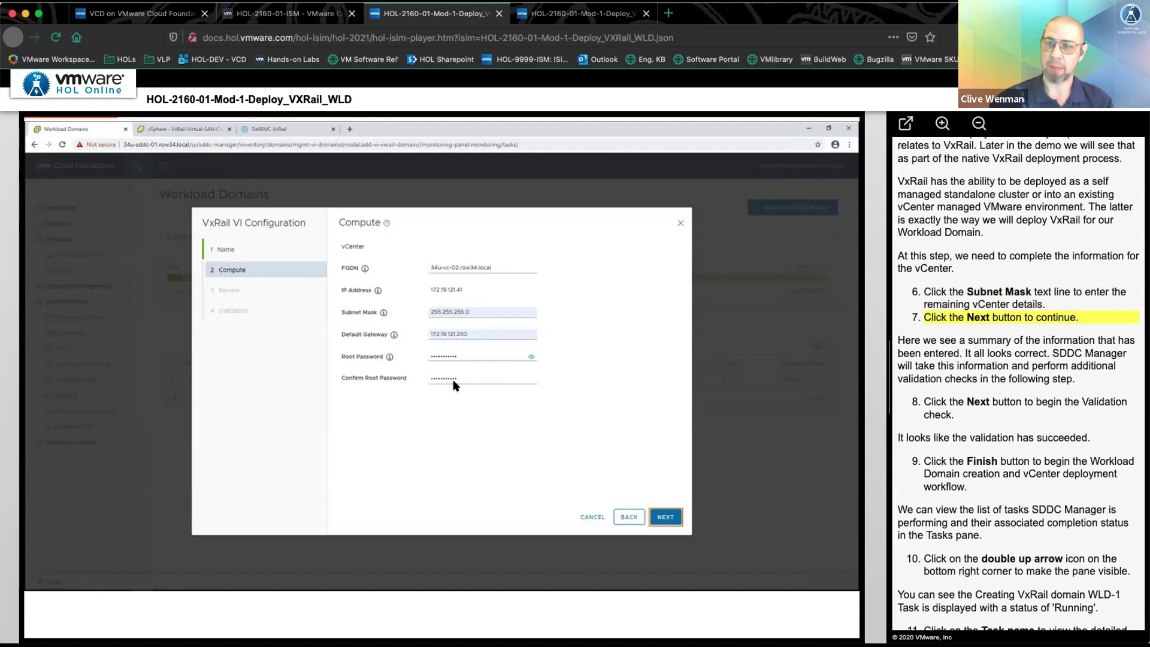
{"action": "left_click", "coordinate": [669, 517]}
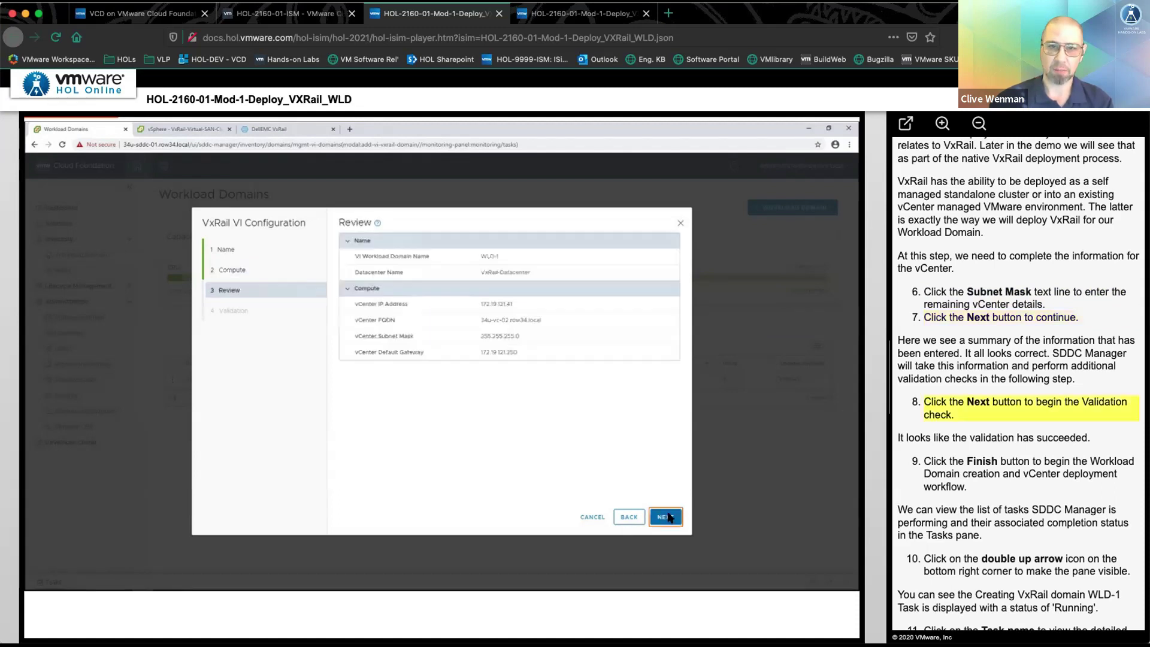
{"action": "left_click", "coordinate": [668, 517]}
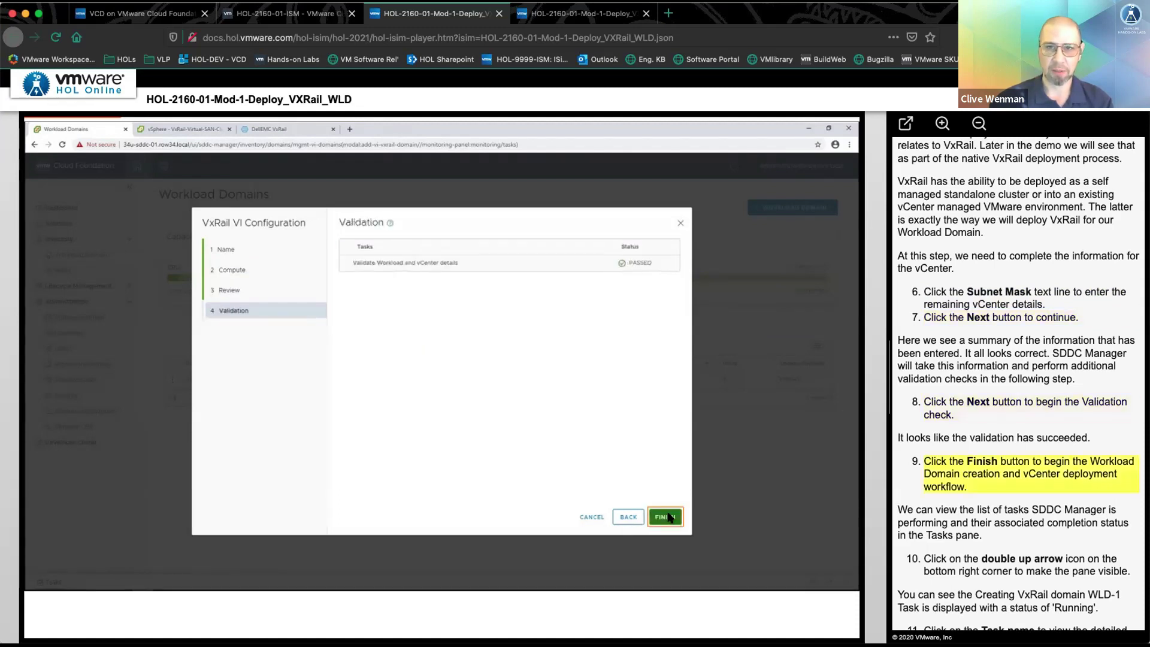
{"action": "left_click", "coordinate": [665, 517]}
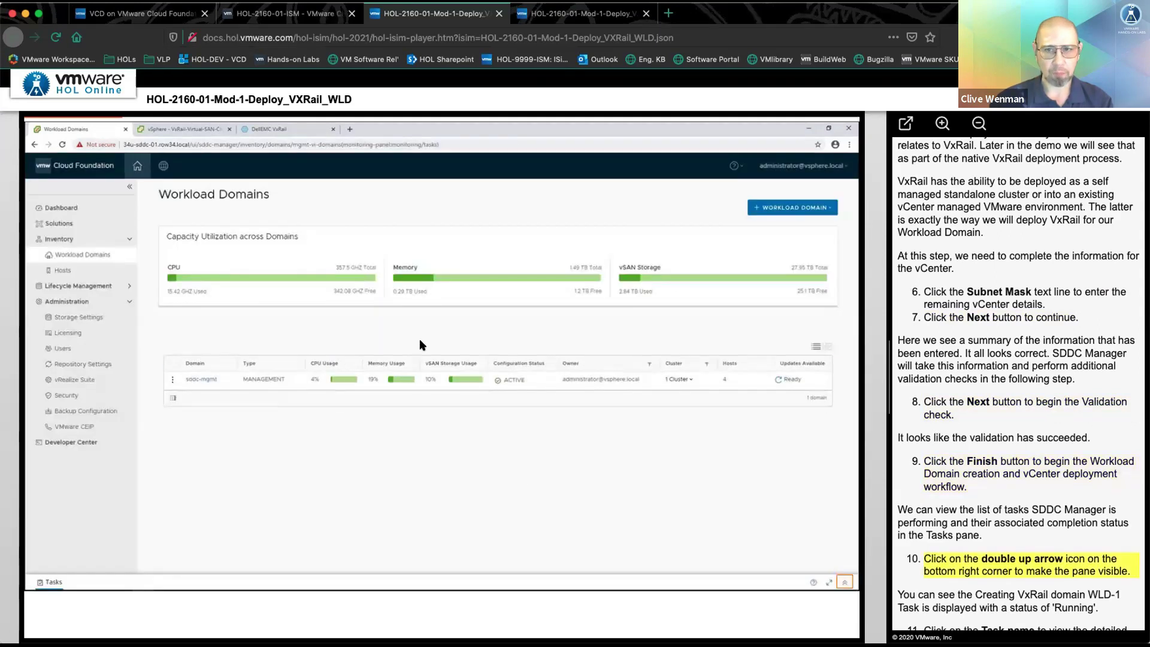
- Show the maximized subtask list of the Creating VxRail domain WLD-1 task
{"action": "left_click", "coordinate": [845, 582]}
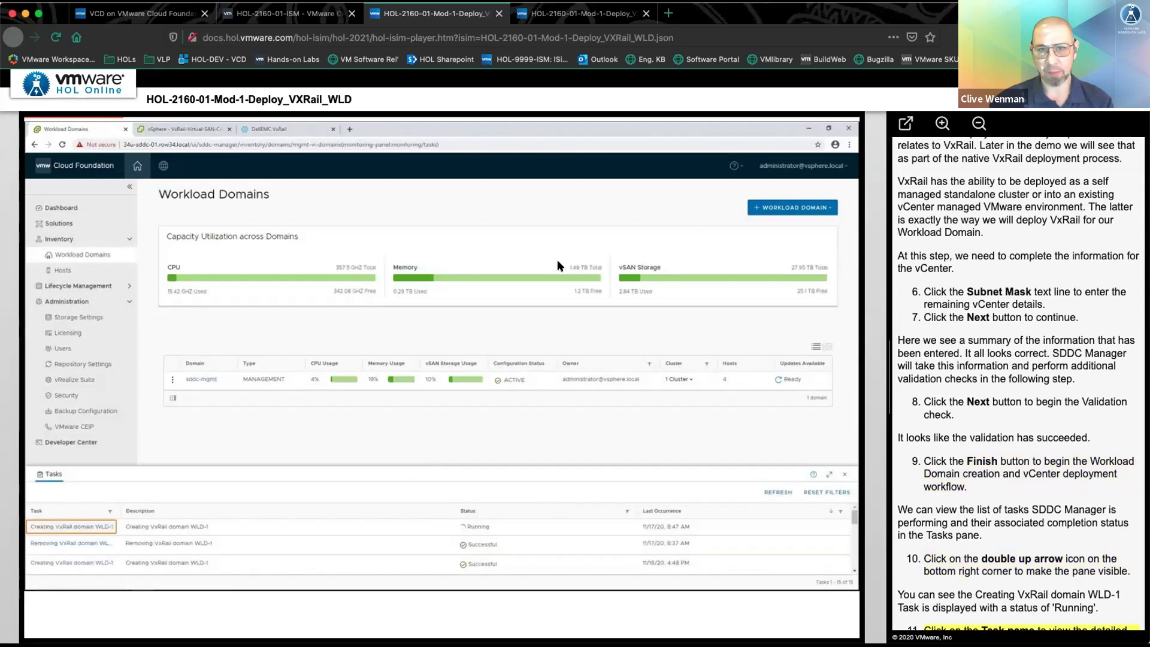
{"action": "left_click", "coordinate": [55, 527]}
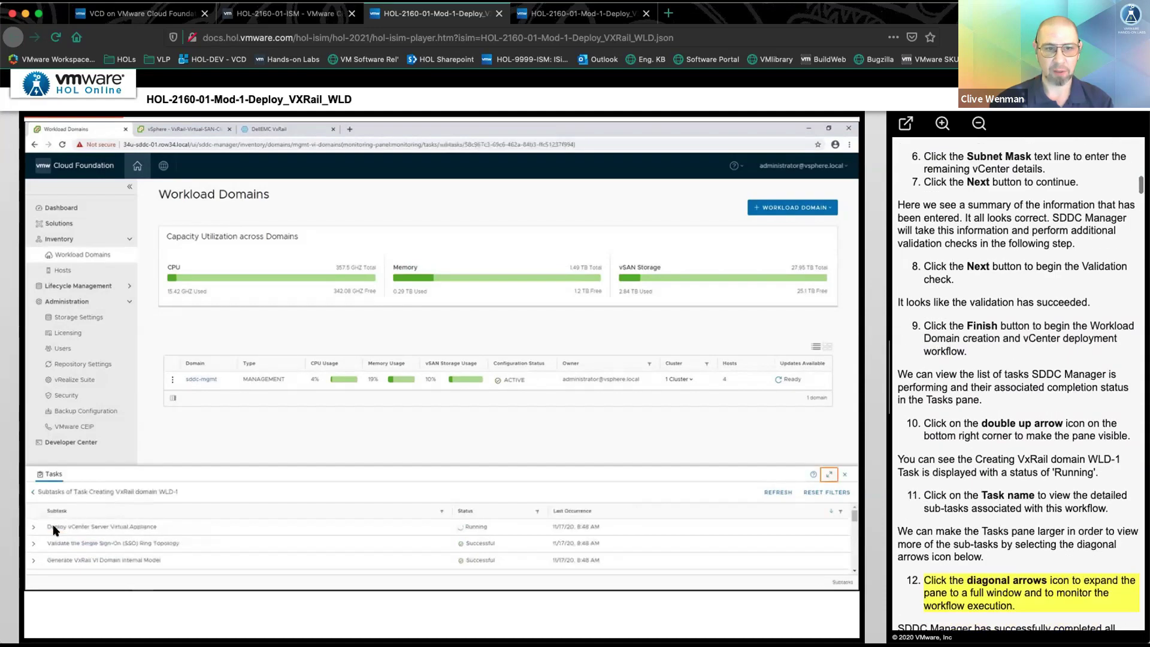
{"action": "left_click", "coordinate": [830, 474]}
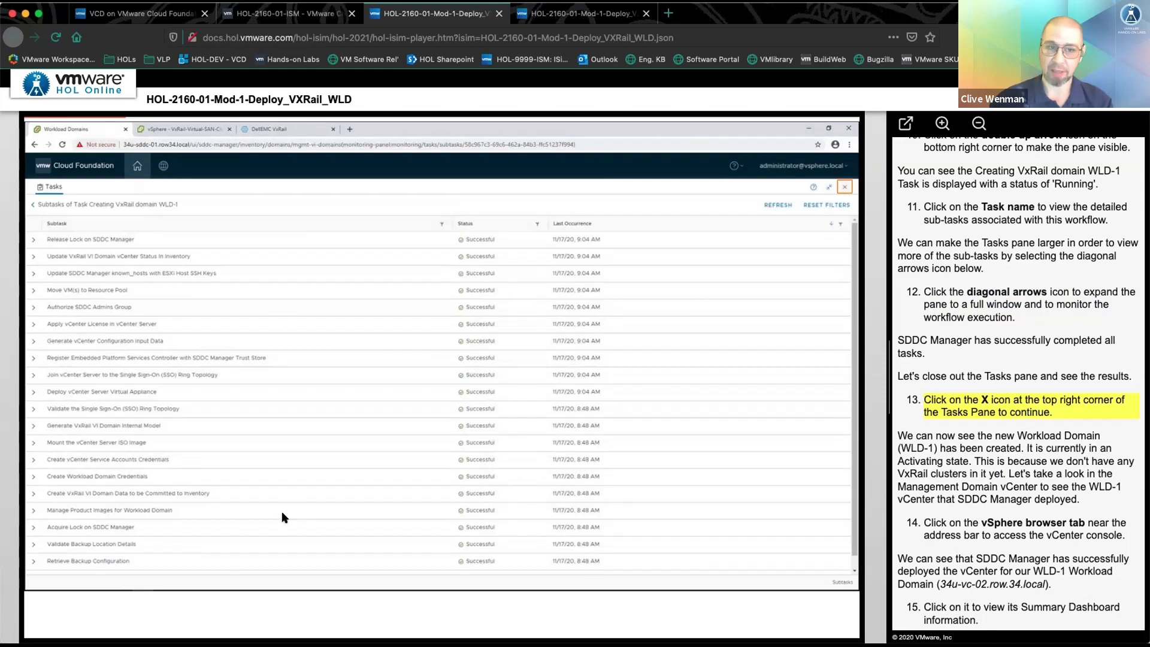
- Confirm WLD-1 is Activating, then view the vSphere Summary of 34u-vc-02.row34.local
{"action": "left_click", "coordinate": [842, 186]}
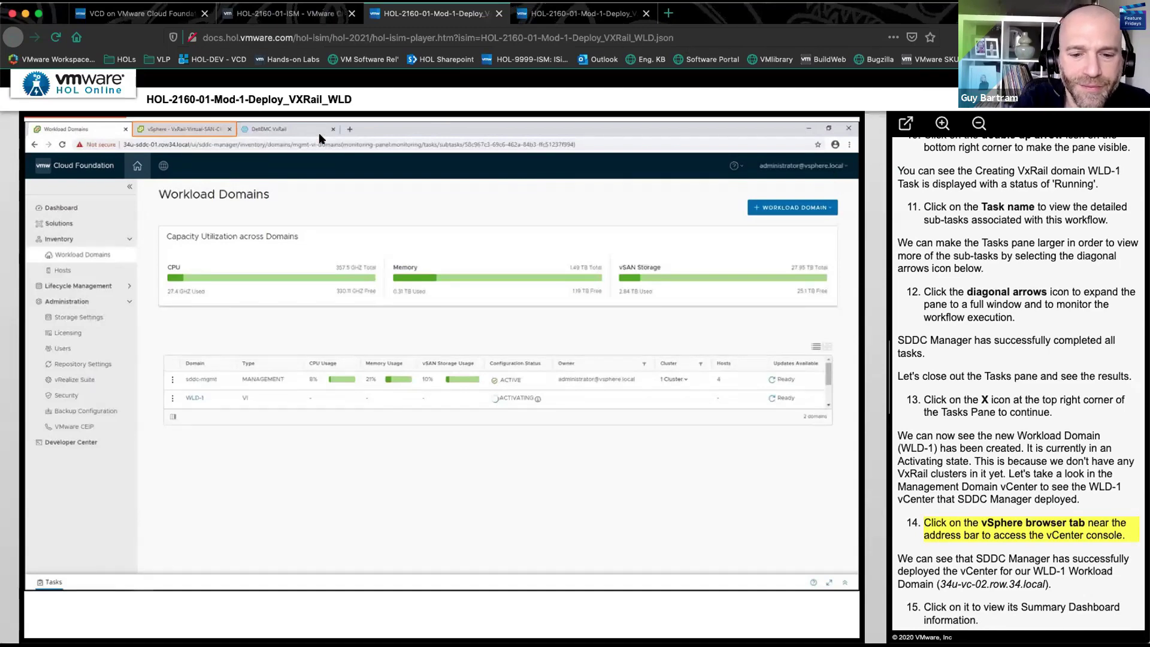
{"action": "left_click", "coordinate": [186, 130]}
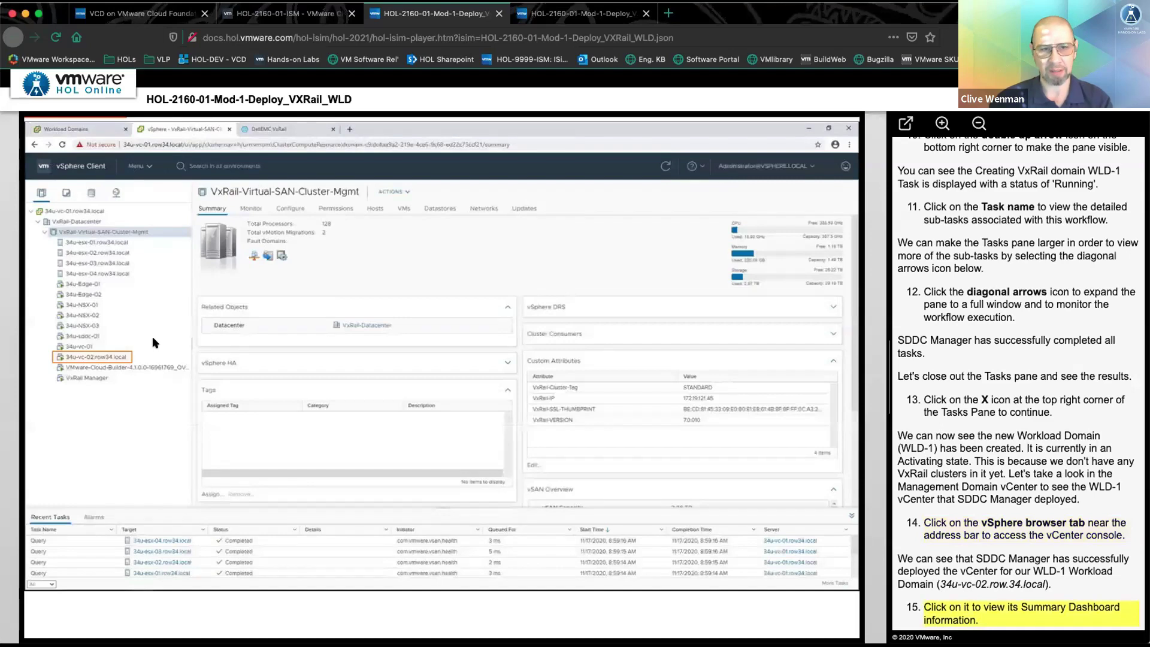
{"action": "left_click", "coordinate": [96, 357]}
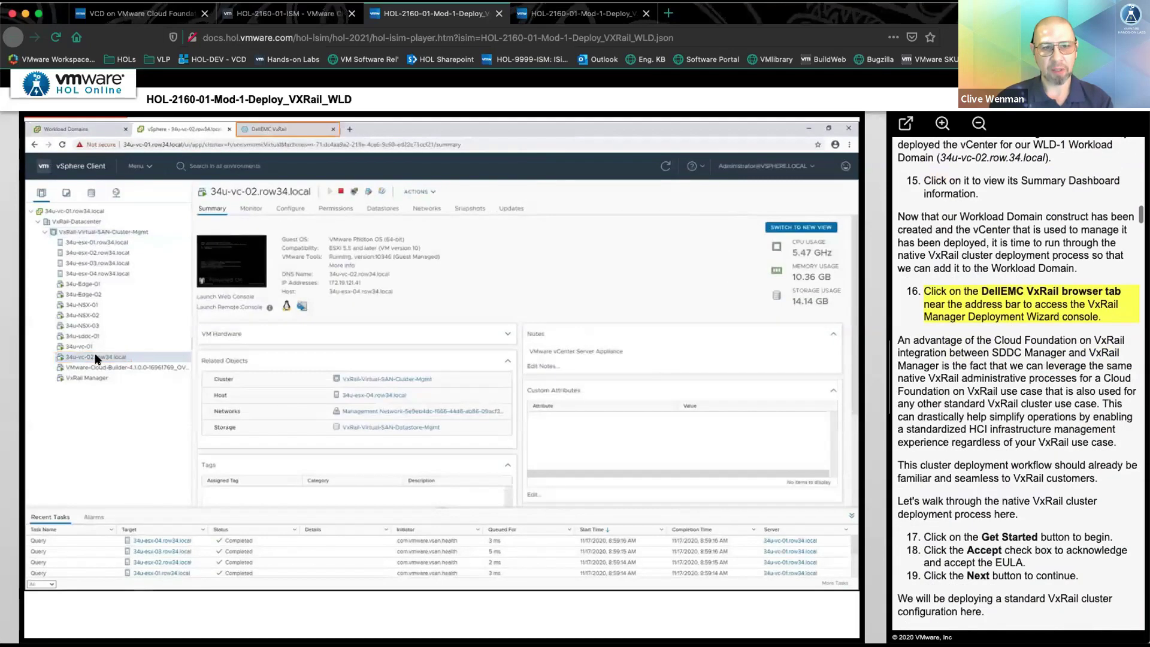
- Accept the VxRail licence, keep the standard cluster type, and continue past three discovered hosts
{"action": "left_click", "coordinate": [264, 129]}
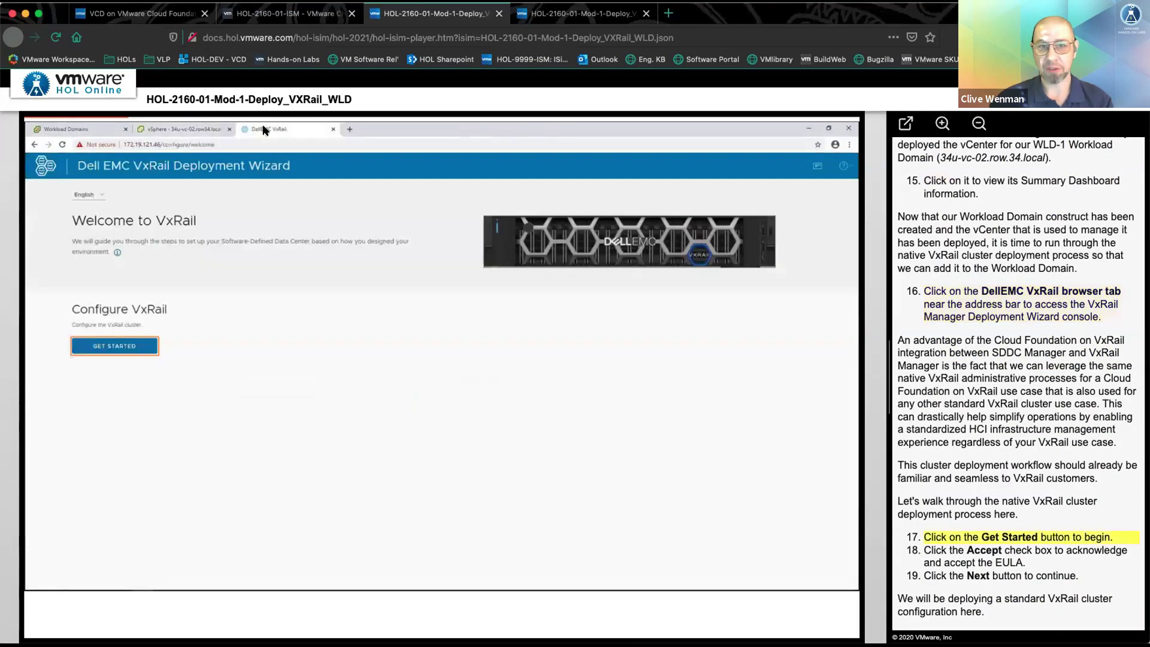
{"action": "left_click", "coordinate": [102, 345]}
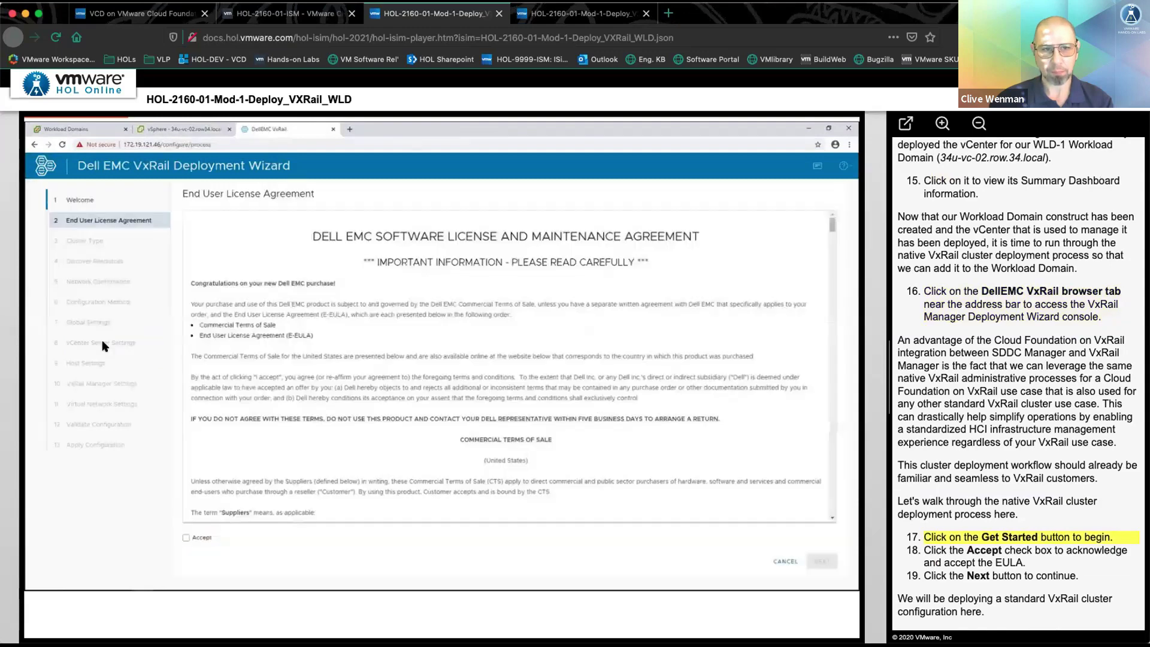
{"action": "left_click", "coordinate": [202, 538]}
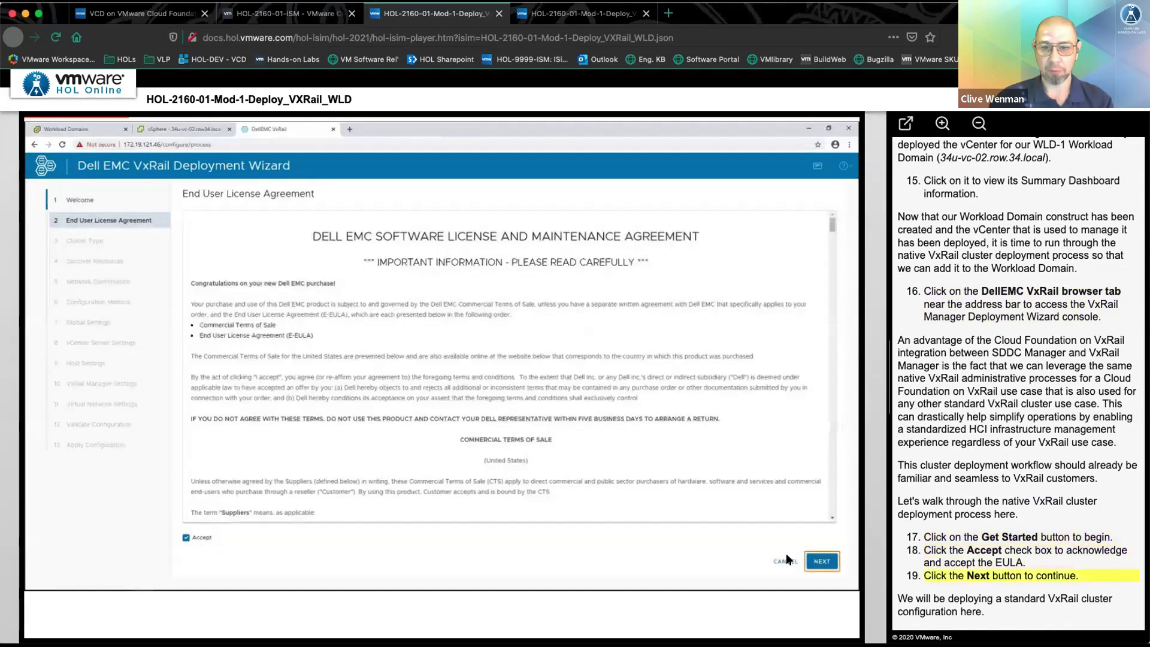
{"action": "left_click", "coordinate": [824, 560]}
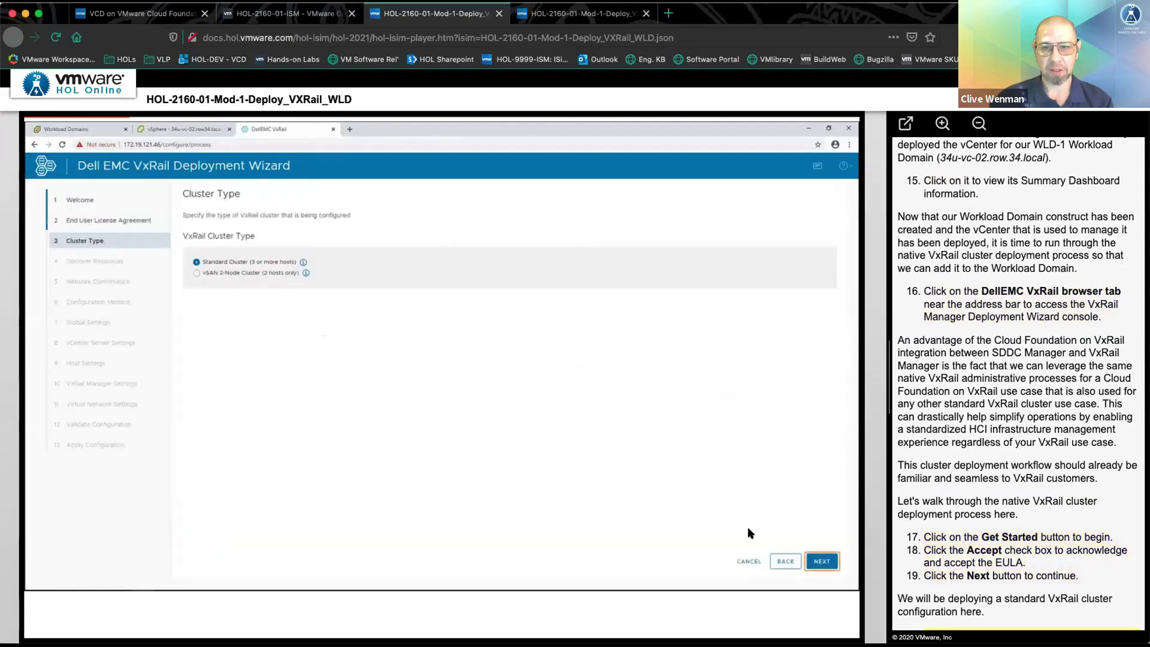
{"action": "left_click", "coordinate": [816, 561]}
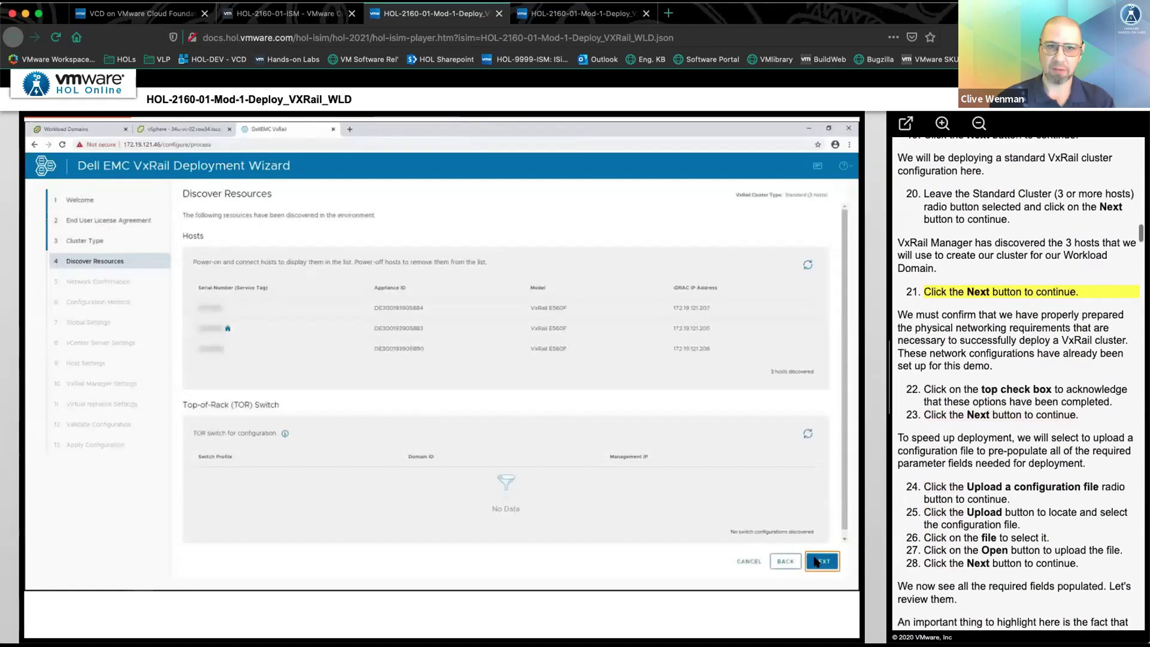
{"action": "left_click", "coordinate": [821, 561]}
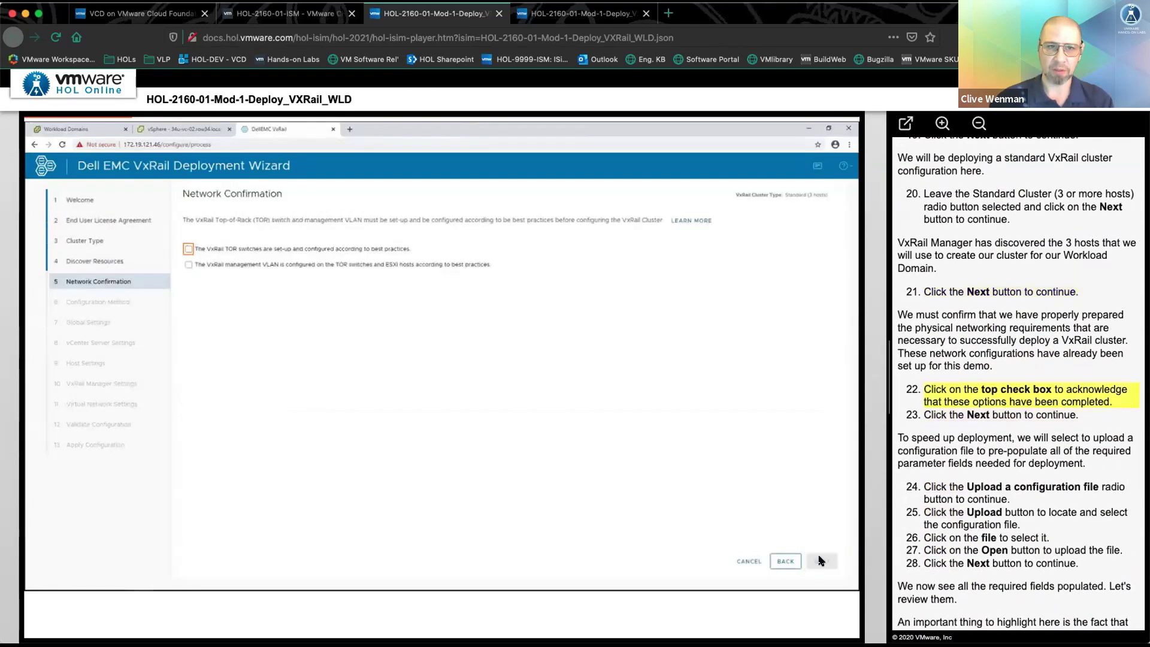
- Confirm network prerequisites and upload VxRail Configuration-WLD-1.json as the configuration file
{"action": "left_click", "coordinate": [187, 250]}
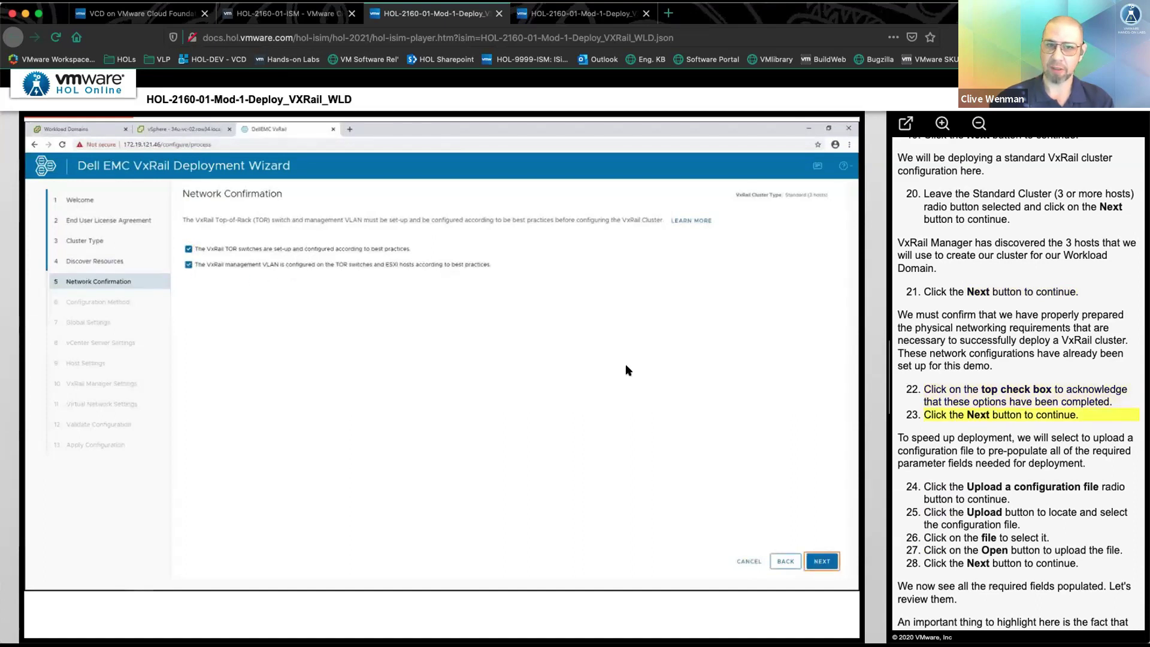
{"action": "left_click", "coordinate": [816, 561]}
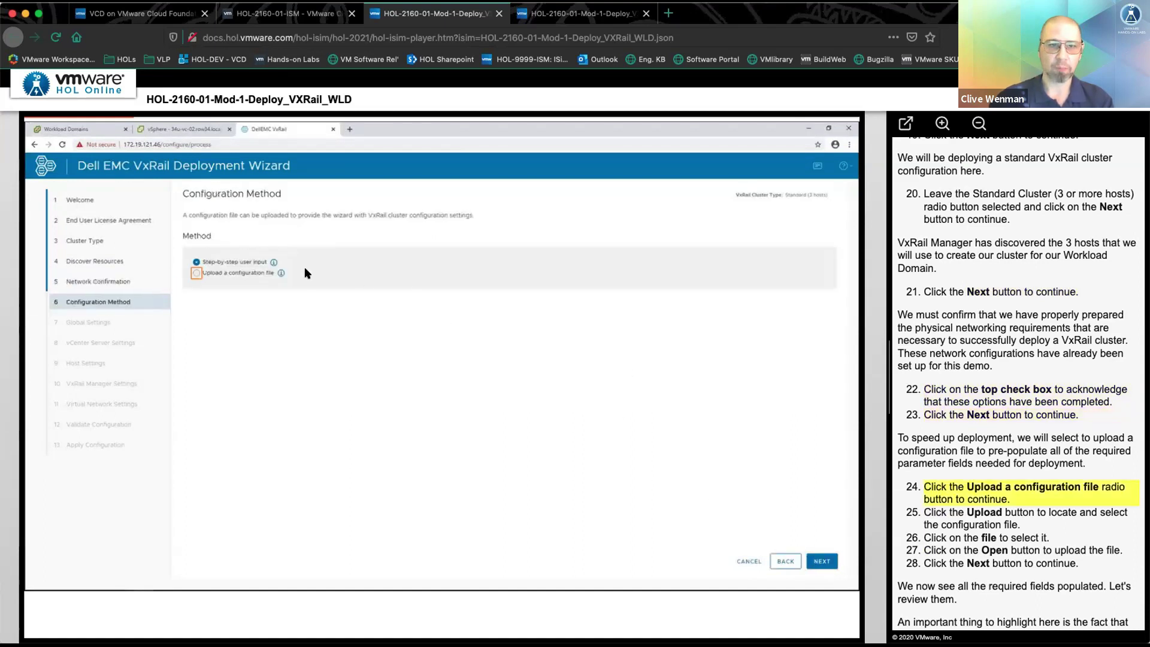
{"action": "left_click", "coordinate": [199, 274]}
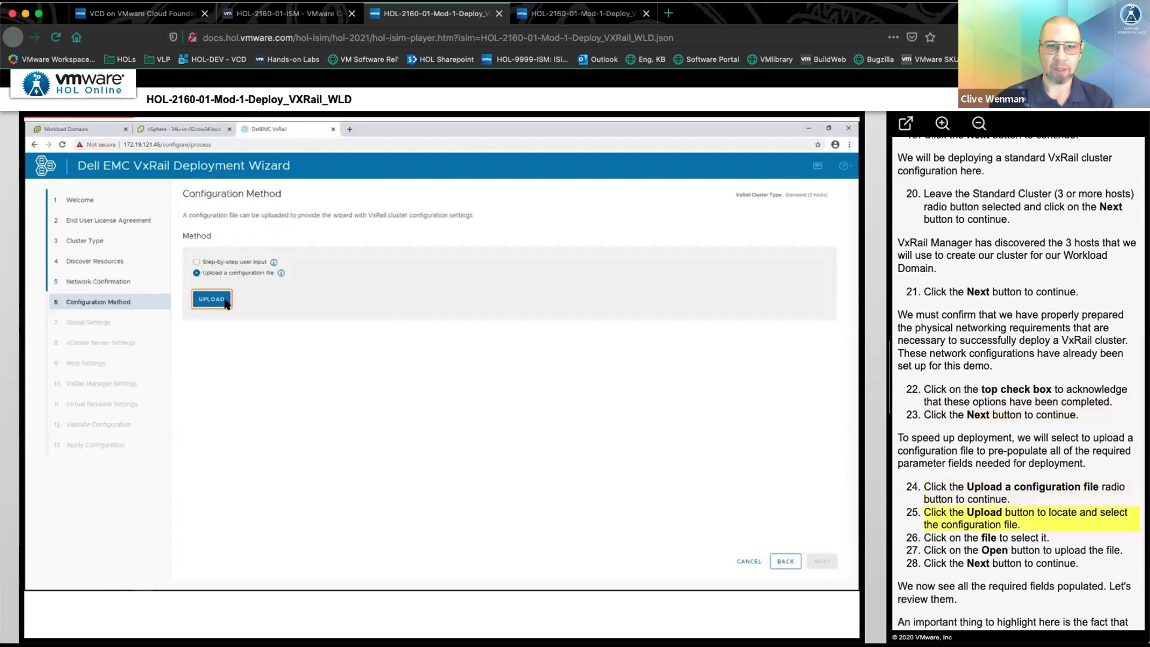
{"action": "left_click", "coordinate": [217, 300]}
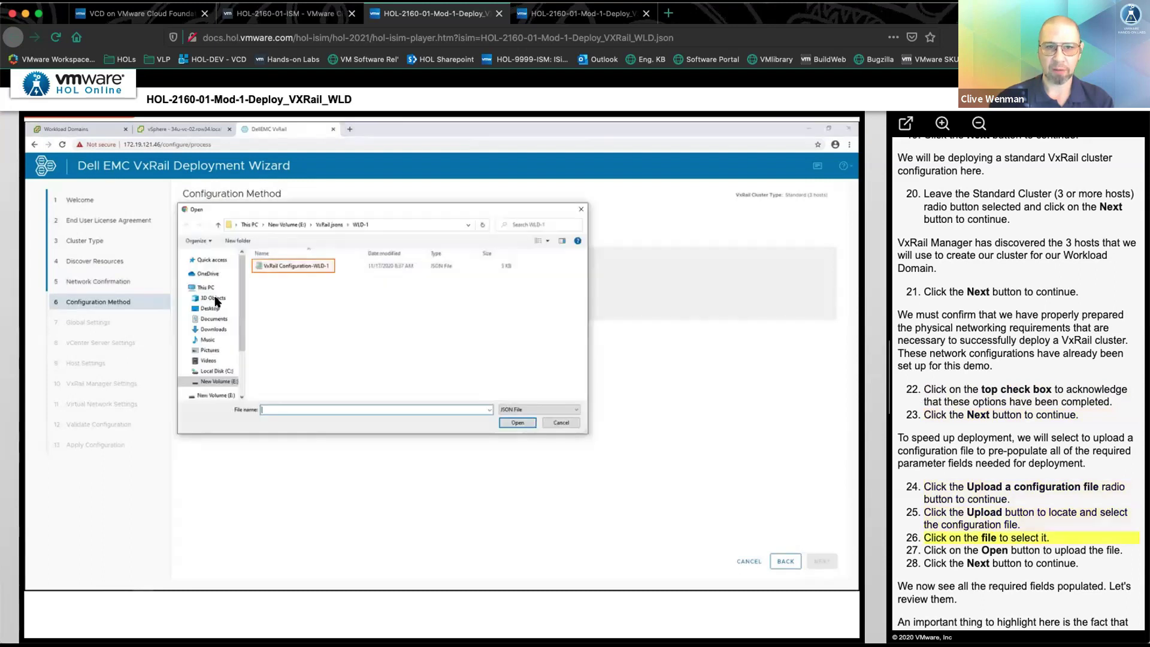
{"action": "left_click", "coordinate": [307, 266]}
{"action": "left_click", "coordinate": [510, 424]}
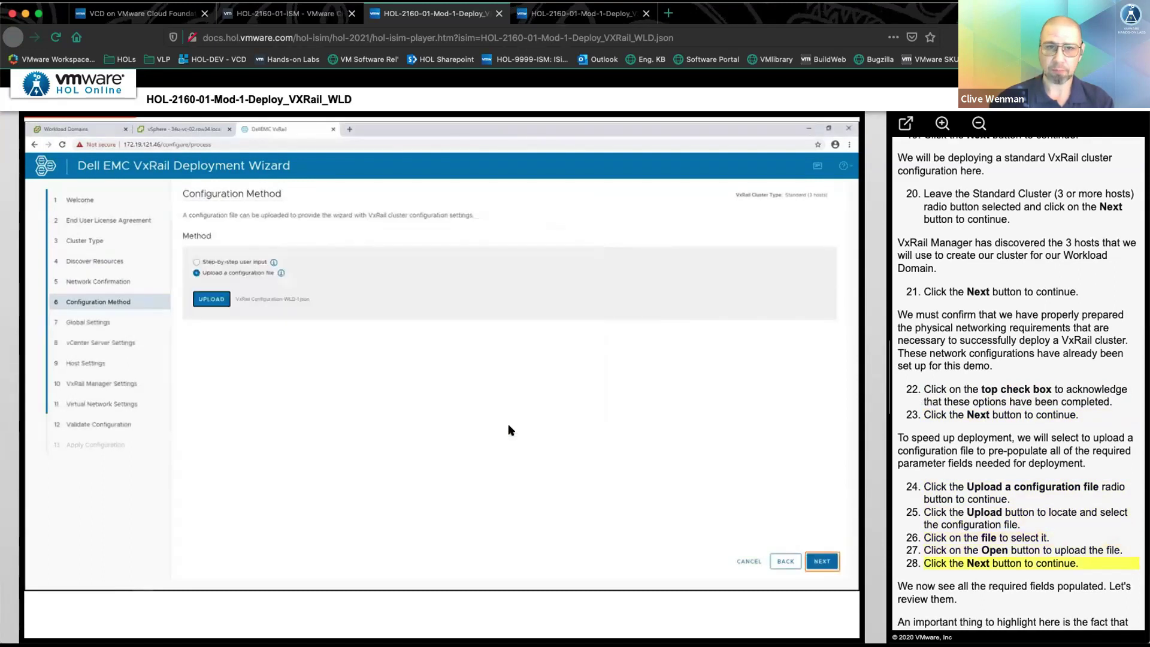
- Review the global, vCenter Server and host settings, including host 34u-esx-06
{"action": "left_click", "coordinate": [822, 562]}
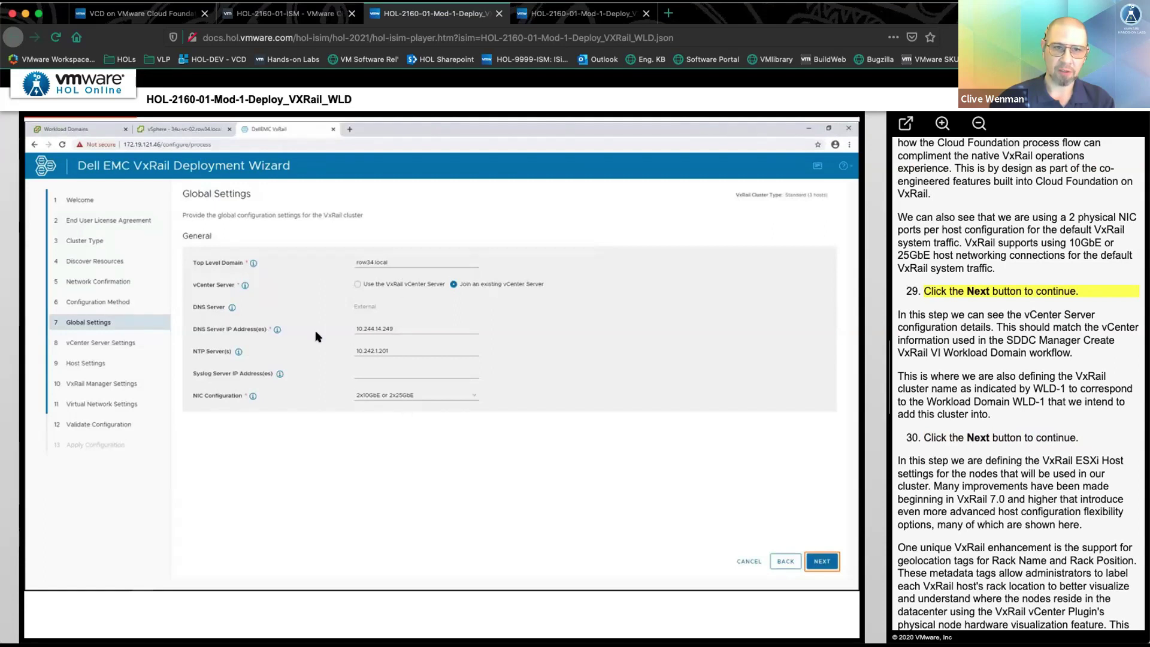
{"action": "left_click", "coordinate": [815, 562]}
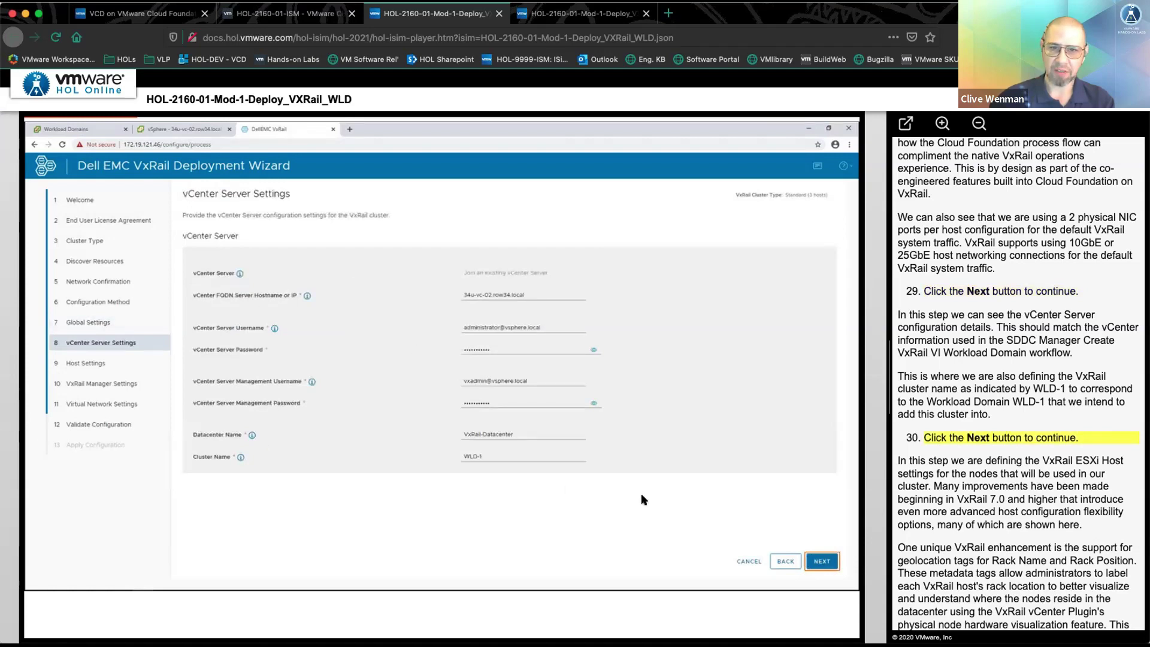
{"action": "left_click", "coordinate": [823, 561]}
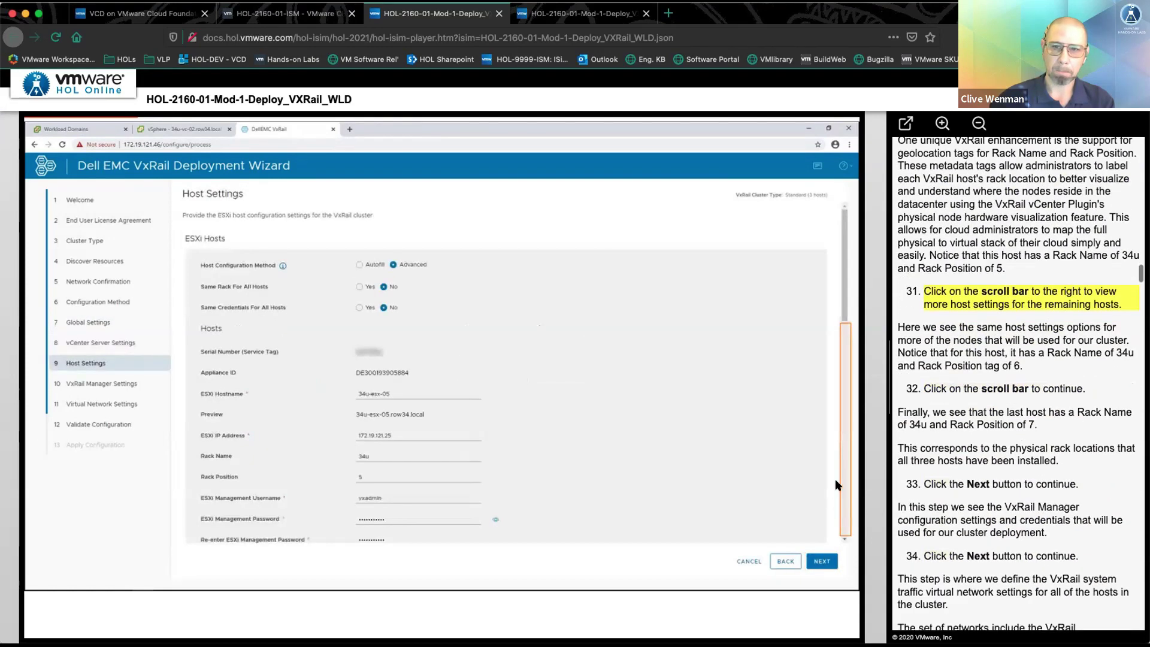
{"action": "left_click", "coordinate": [842, 486]}
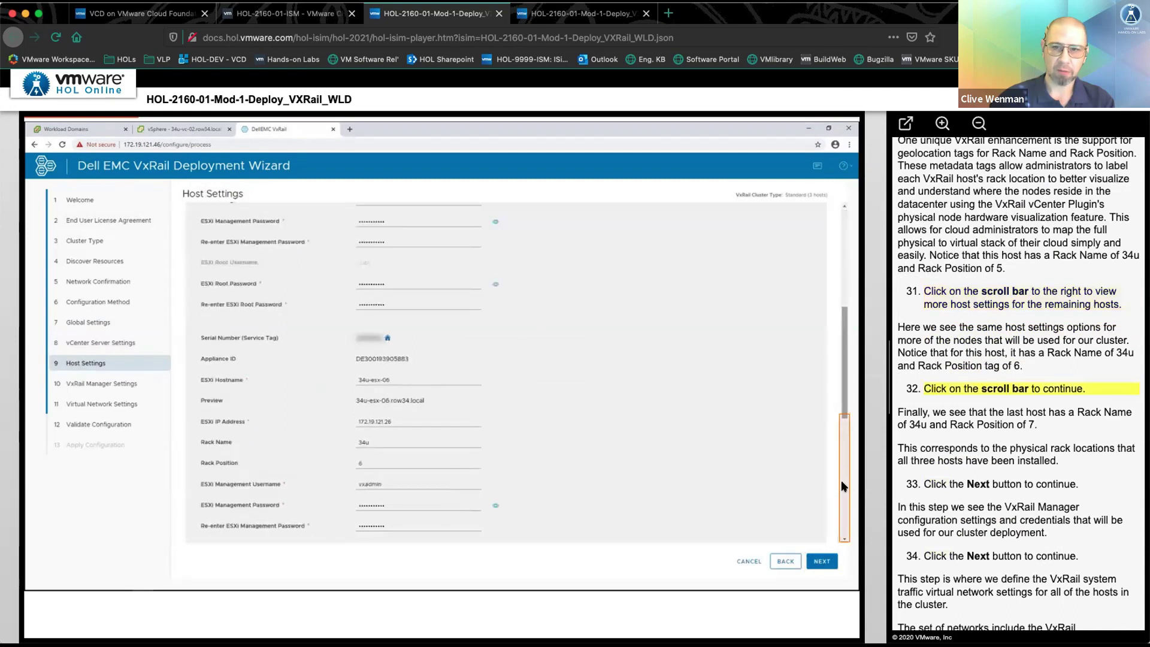
{"action": "left_click", "coordinate": [842, 484]}
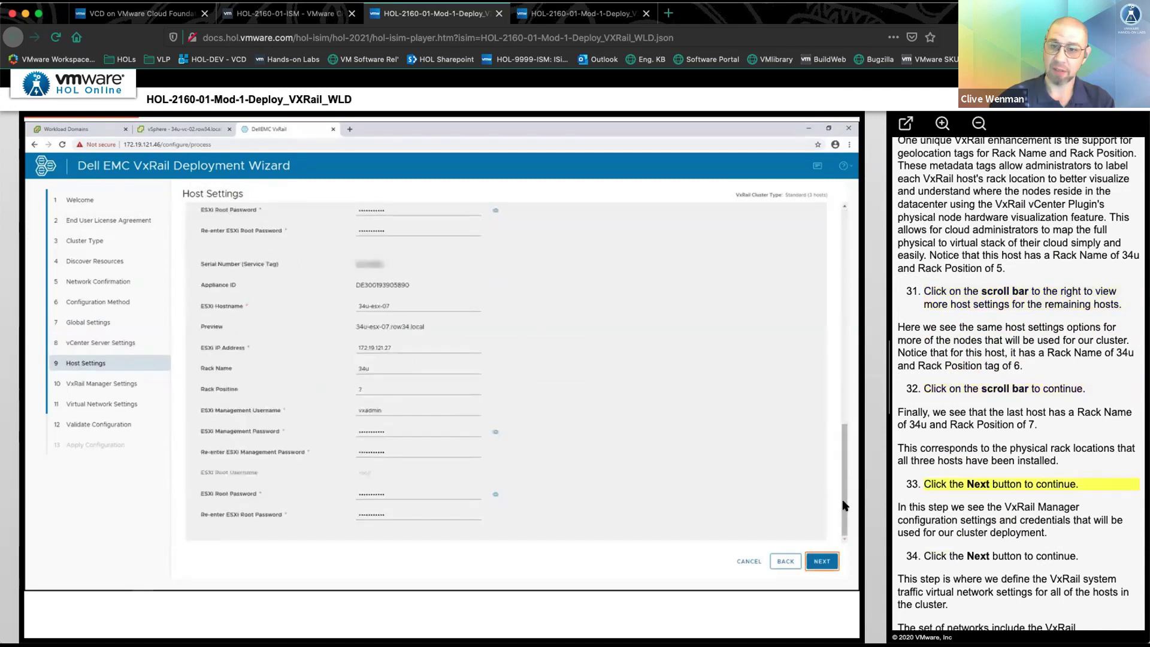
- Review VxRail Manager and virtual network settings (vMotion VLAN 1104, Ephemeral binding), then proceed to validation
{"action": "left_click", "coordinate": [824, 561]}
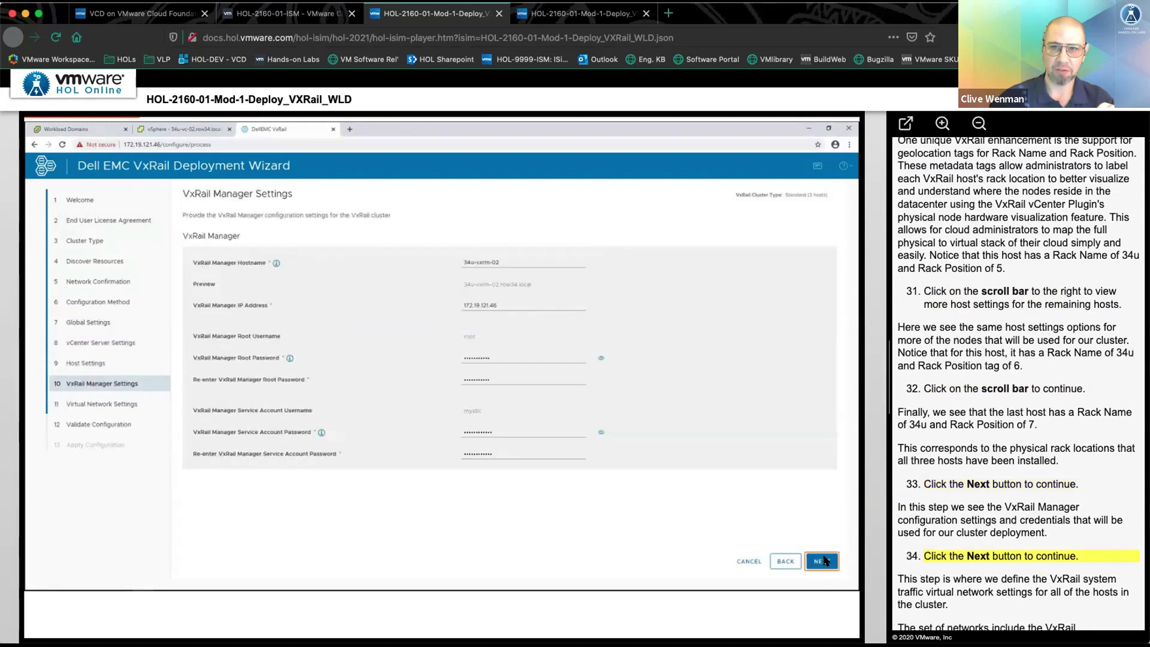
{"action": "left_click", "coordinate": [823, 561]}
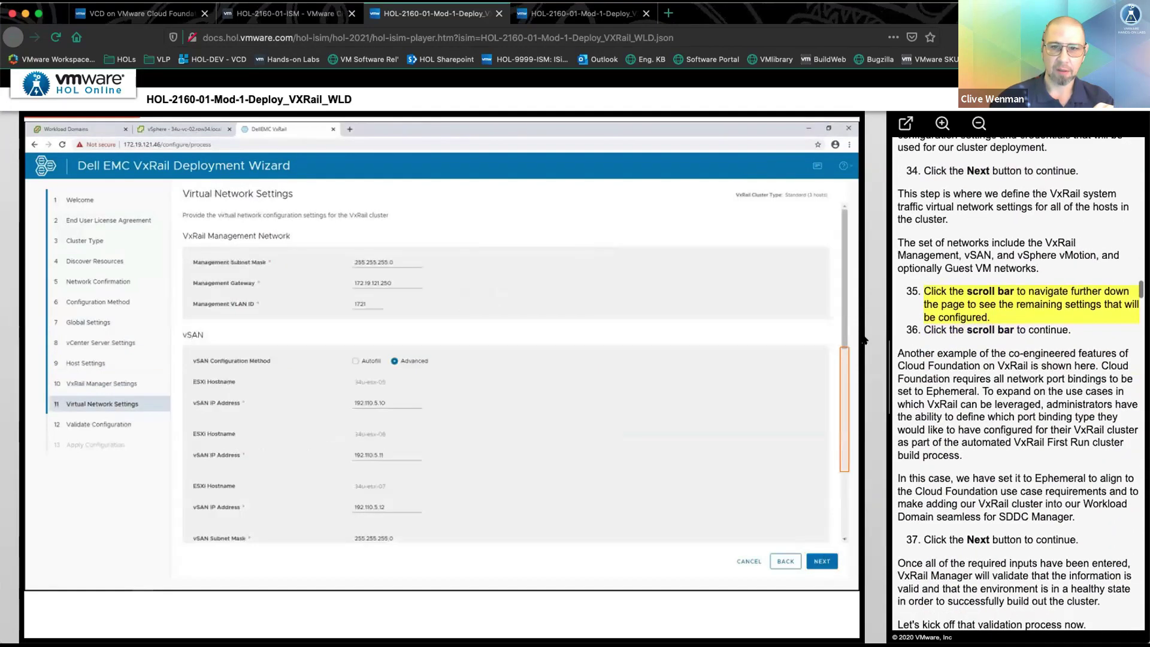
{"action": "left_click", "coordinate": [842, 365]}
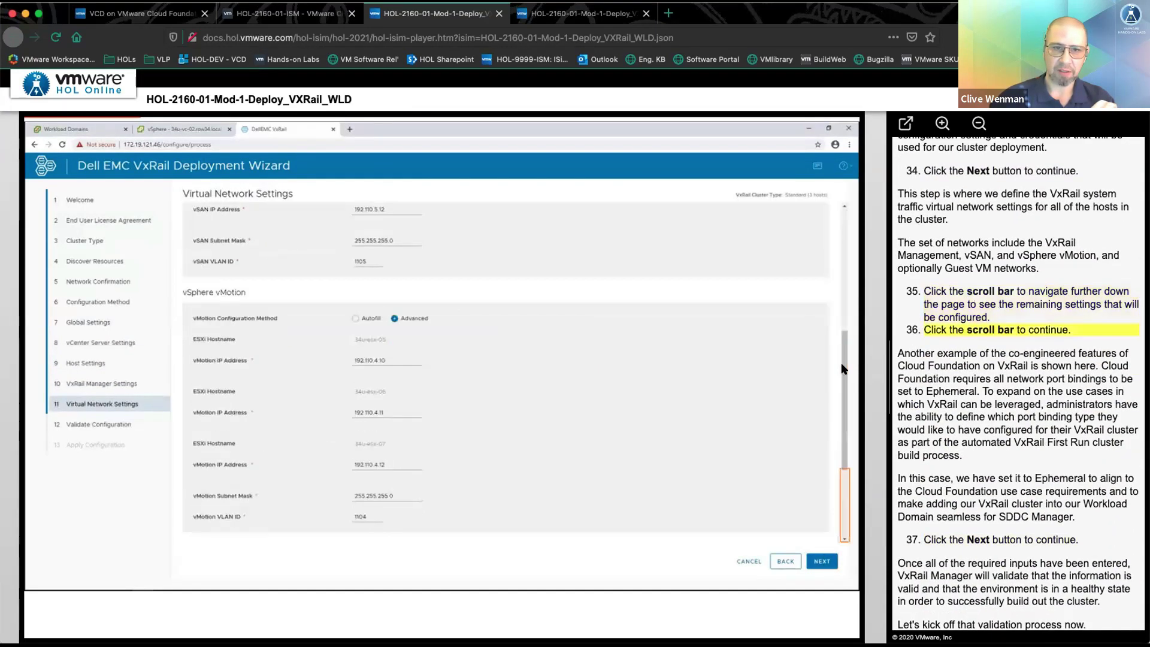
{"action": "left_click", "coordinate": [842, 499]}
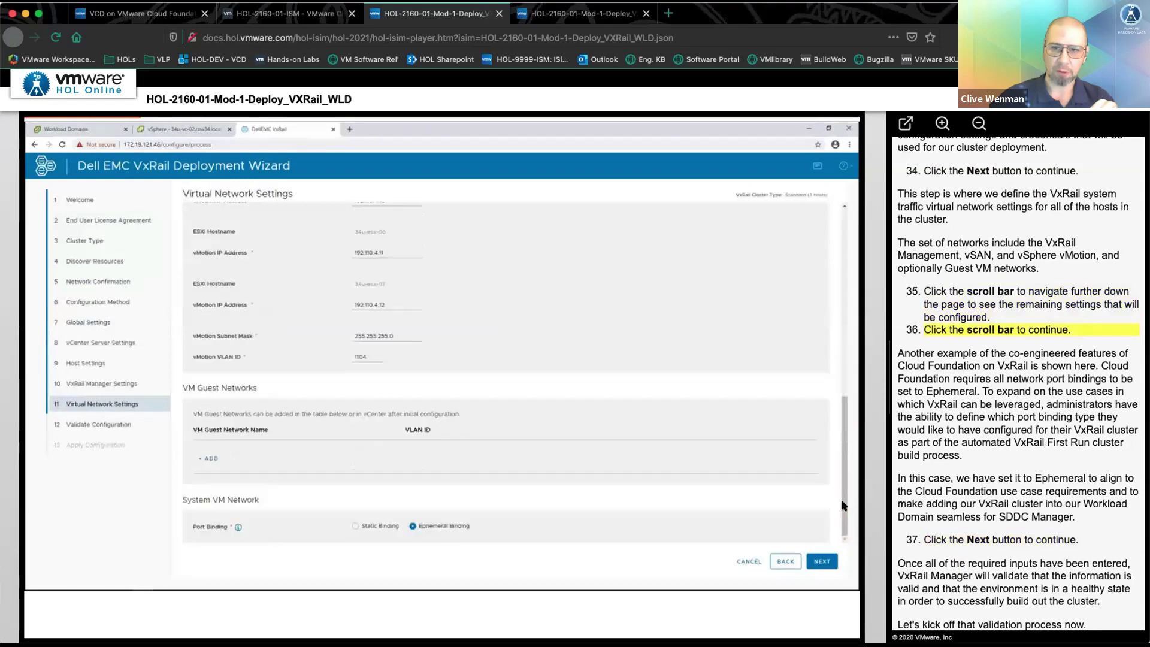
{"action": "left_click", "coordinate": [817, 563]}
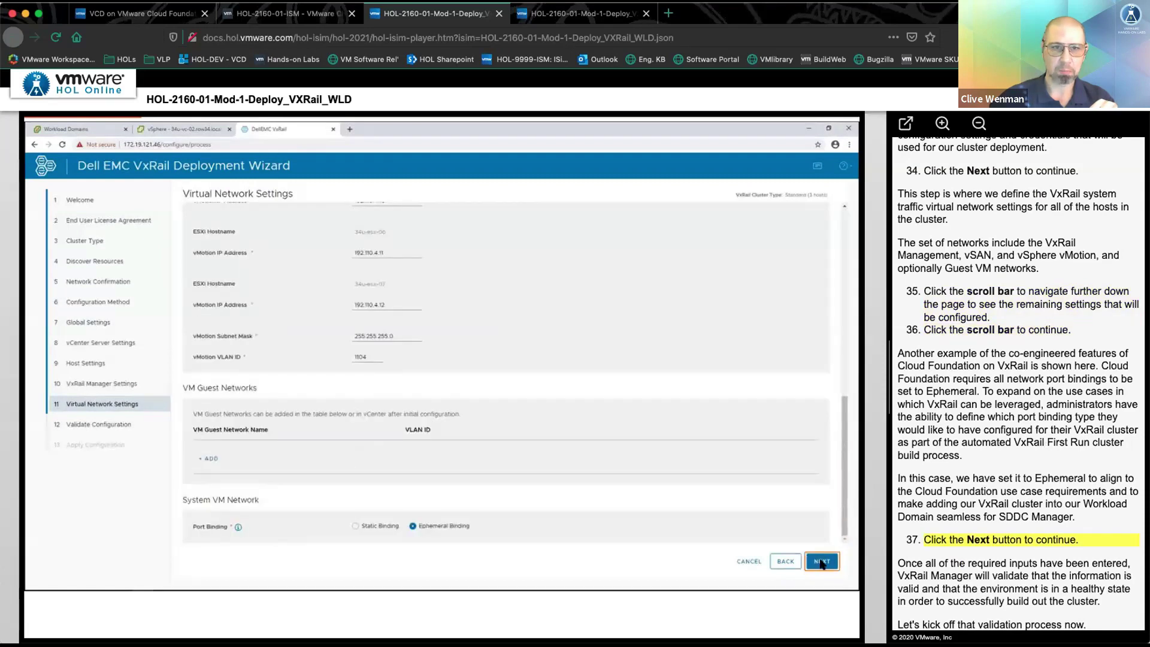
- Validate the VxRail configuration with detailed checks and advance to Apply Configuration for 34u-vc-02.row34.local
{"action": "left_click", "coordinate": [517, 274]}
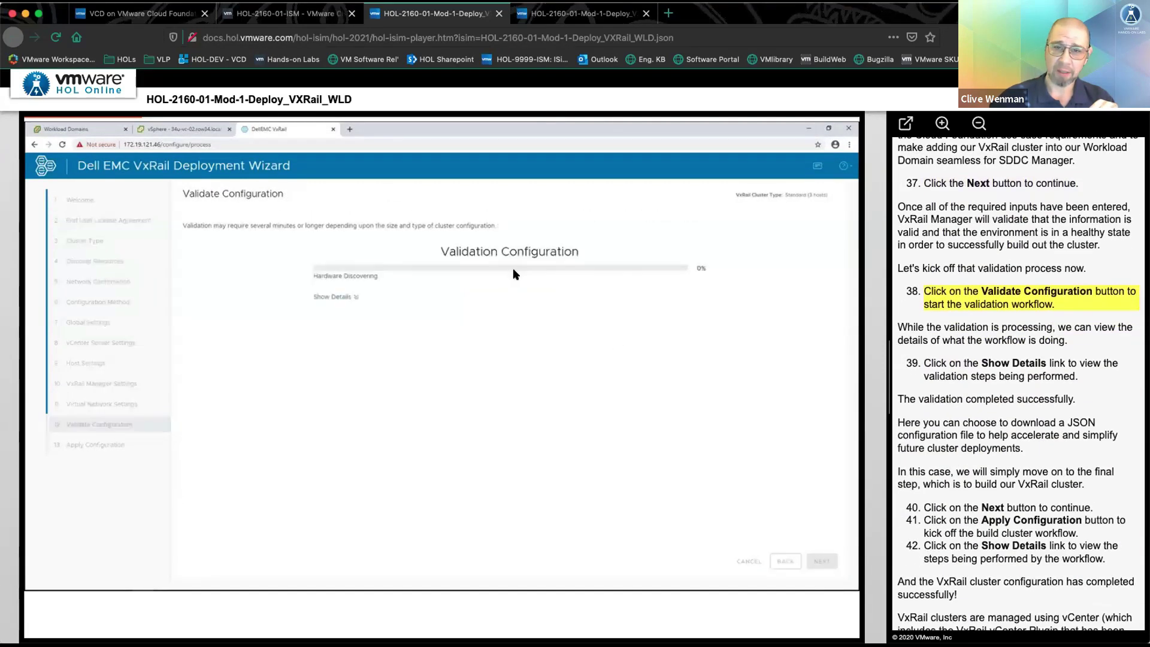
{"action": "left_click", "coordinate": [335, 297]}
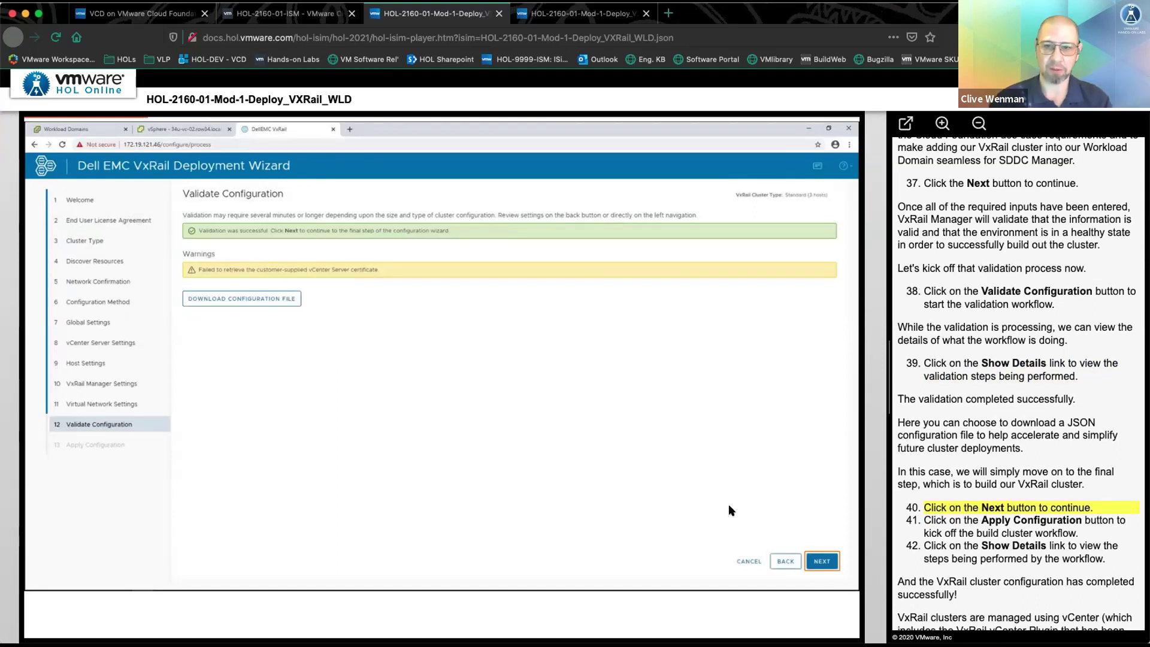
{"action": "left_click", "coordinate": [823, 561]}
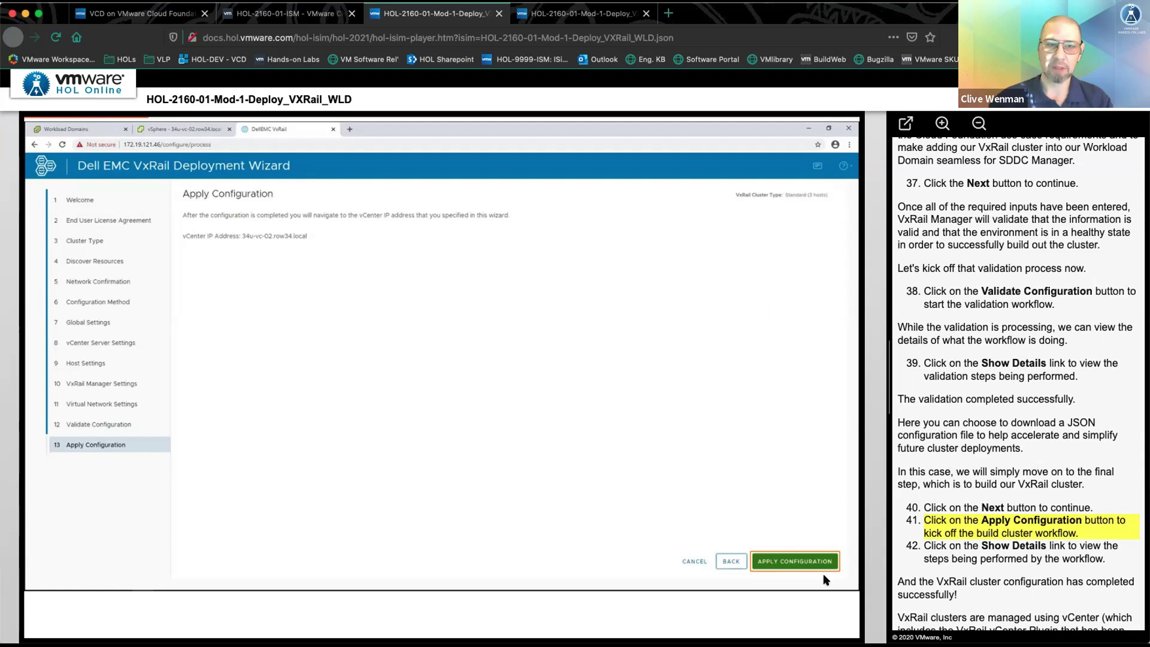
- Apply the configuration, watch the cluster build, open it in vCenter, and return to Workload Domains
{"action": "left_click", "coordinate": [790, 562]}
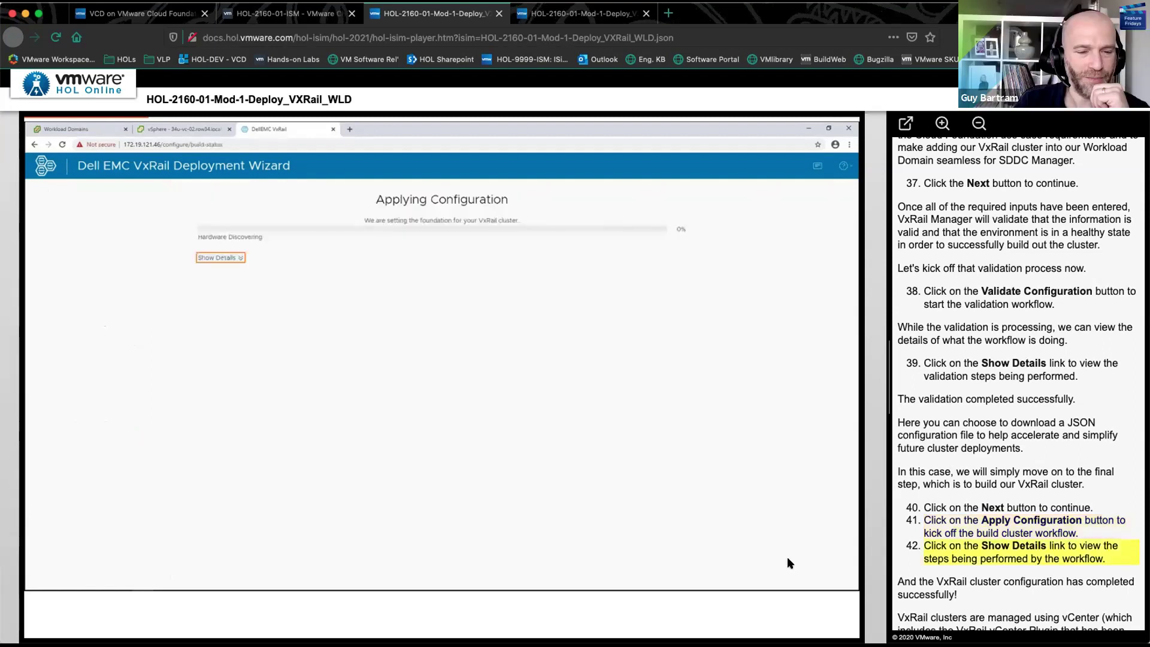
{"action": "left_click", "coordinate": [216, 260]}
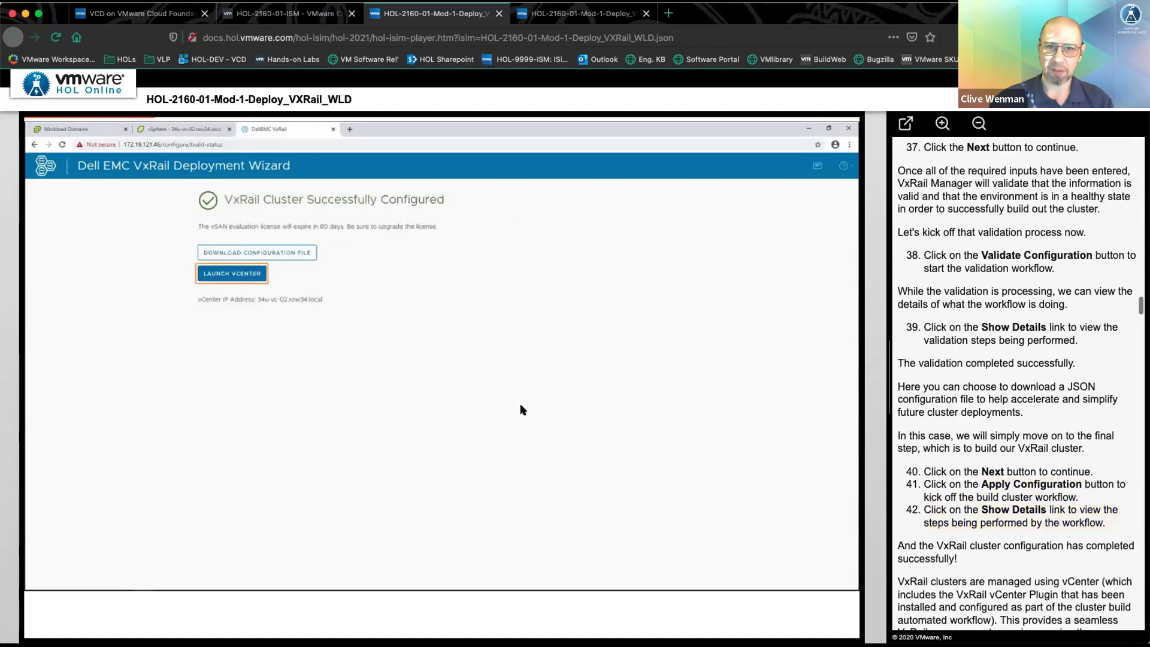
{"action": "left_click", "coordinate": [235, 272]}
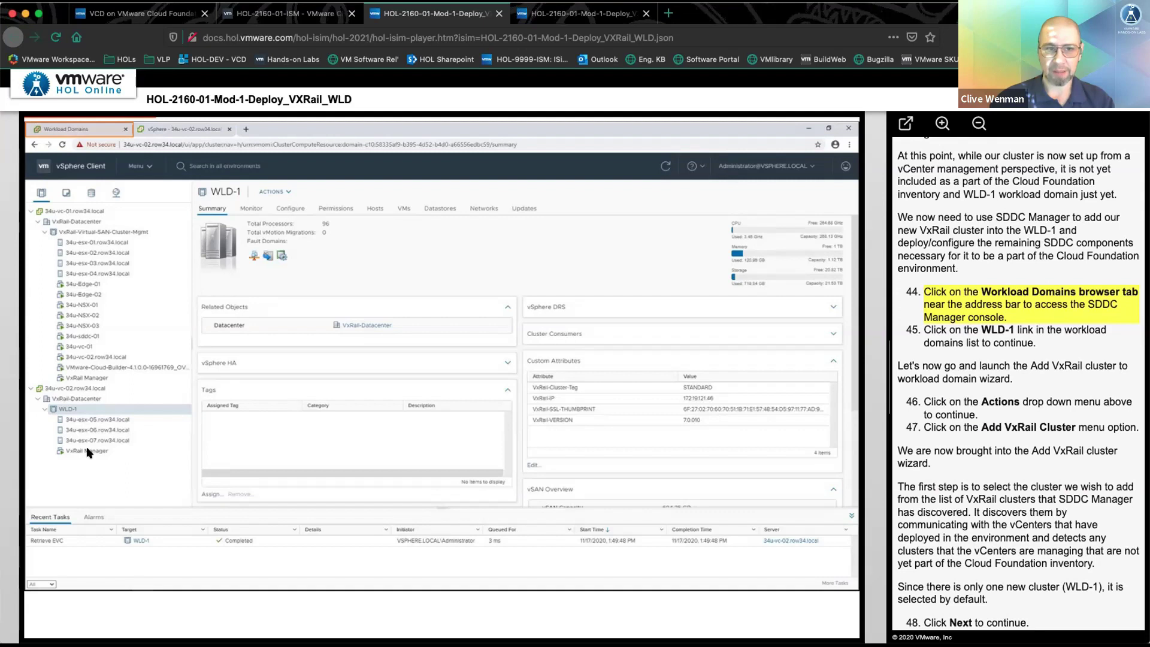
{"action": "left_click", "coordinate": [84, 130]}
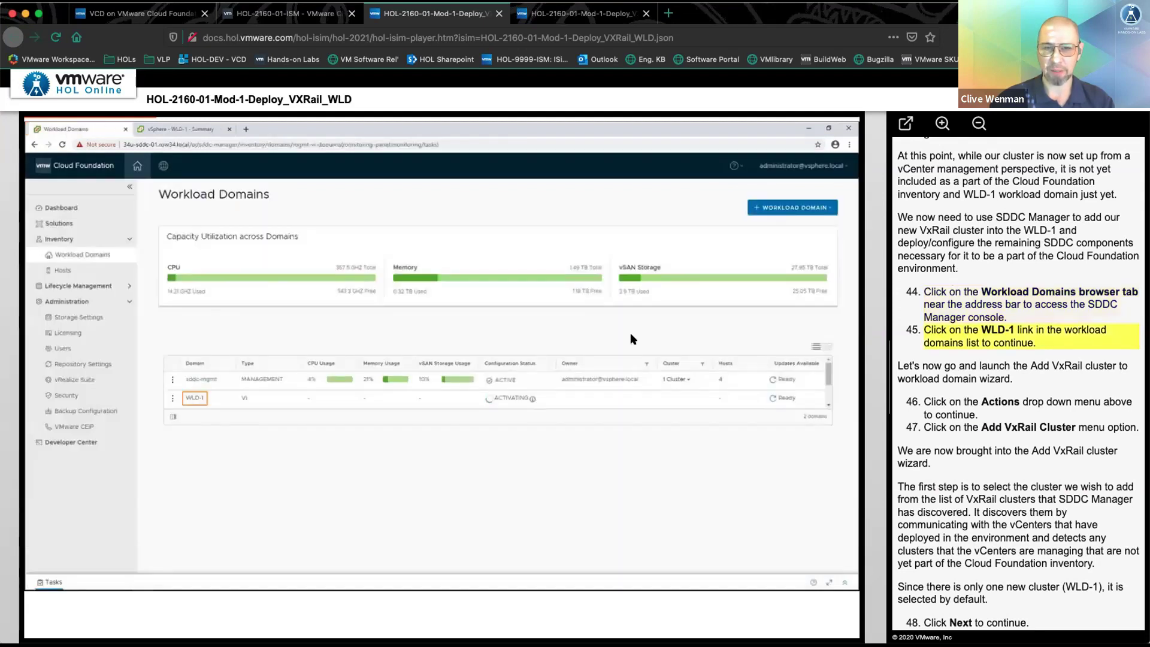
- Start the Add VxRail Cluster wizard for WLD-1 and accept the discovered cluster
{"action": "left_click", "coordinate": [194, 397]}
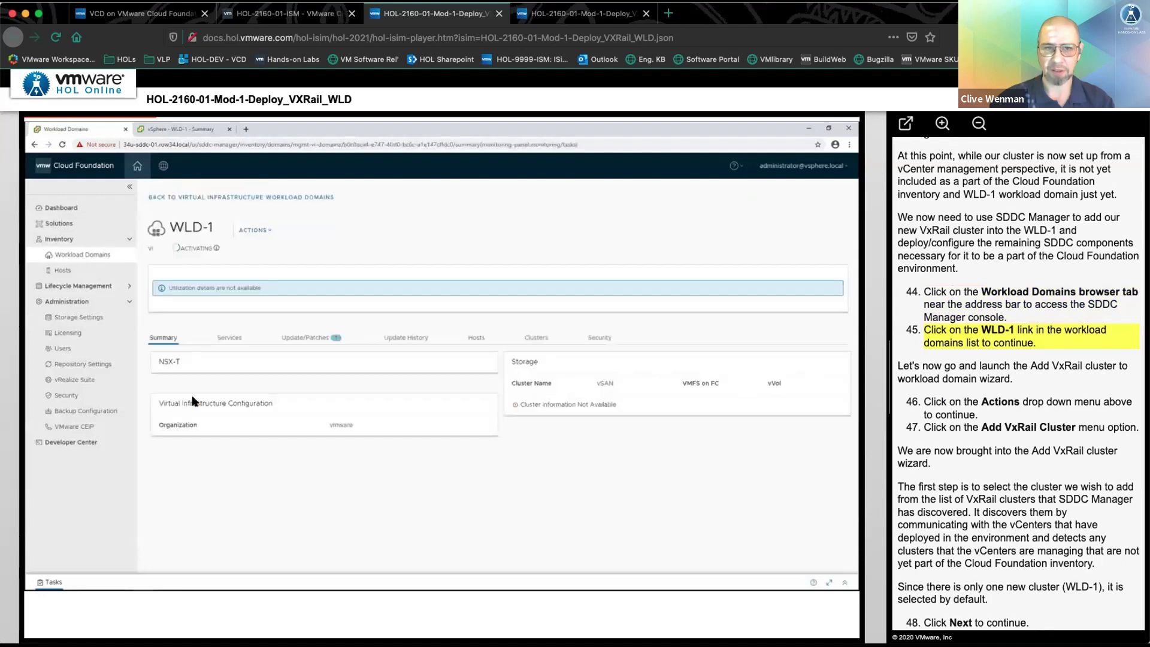
{"action": "left_click", "coordinate": [268, 231]}
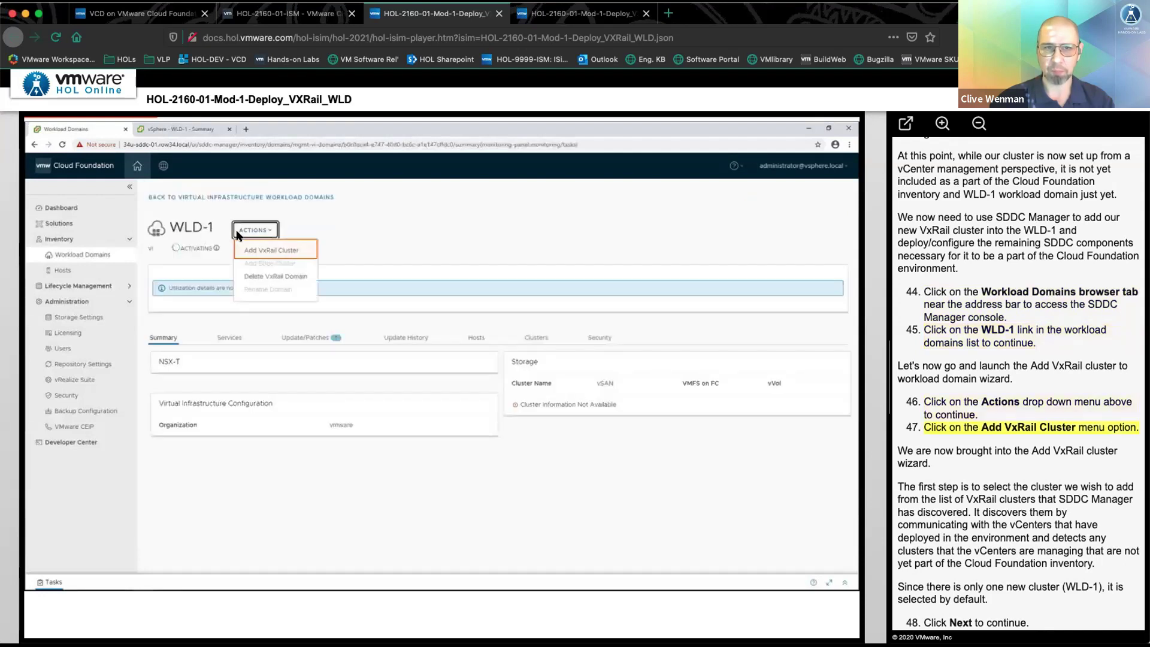
{"action": "left_click", "coordinate": [277, 249]}
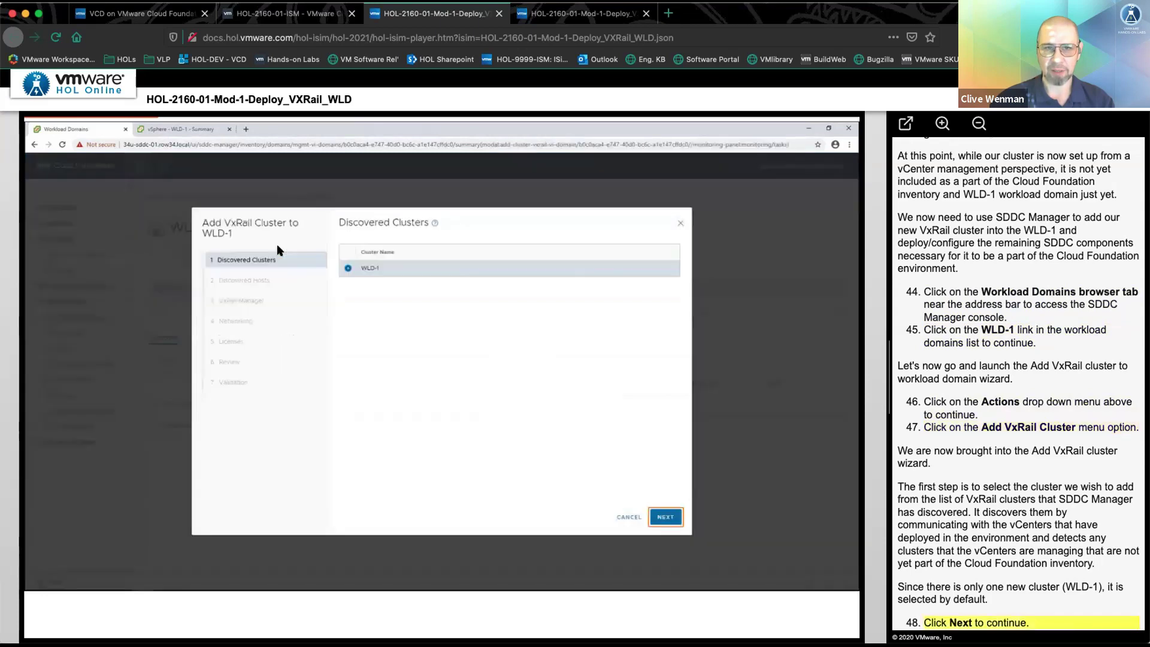
{"action": "left_click", "coordinate": [666, 517]}
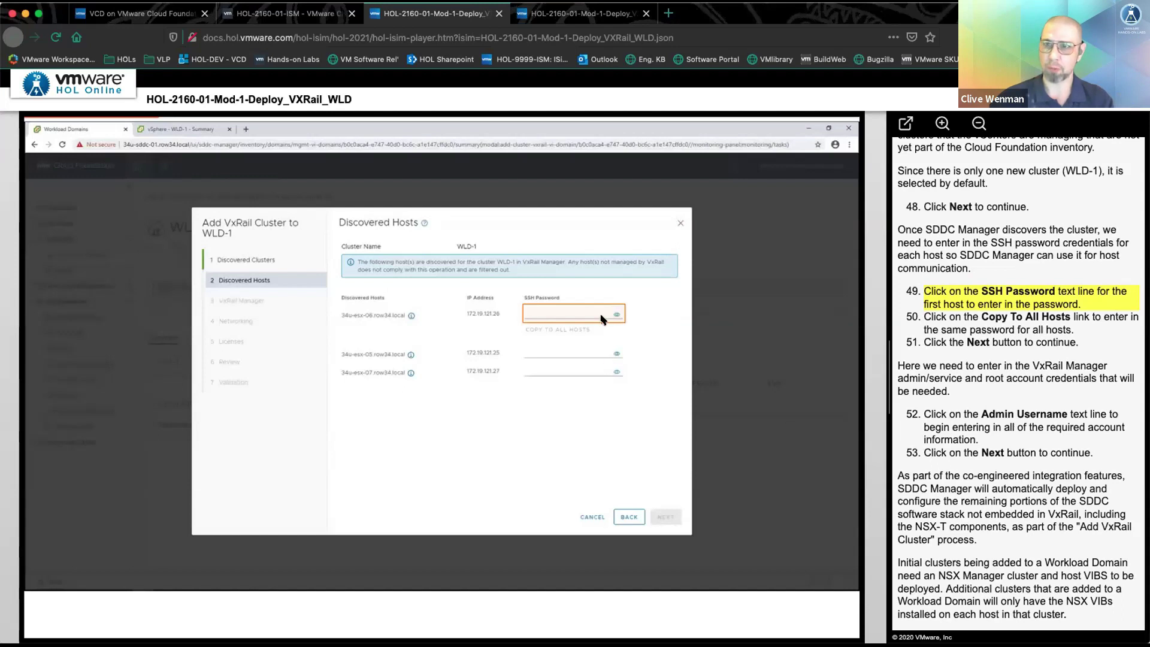
- Enter the SSH password once and copy it to all three hosts
{"action": "left_click", "coordinate": [560, 309]}
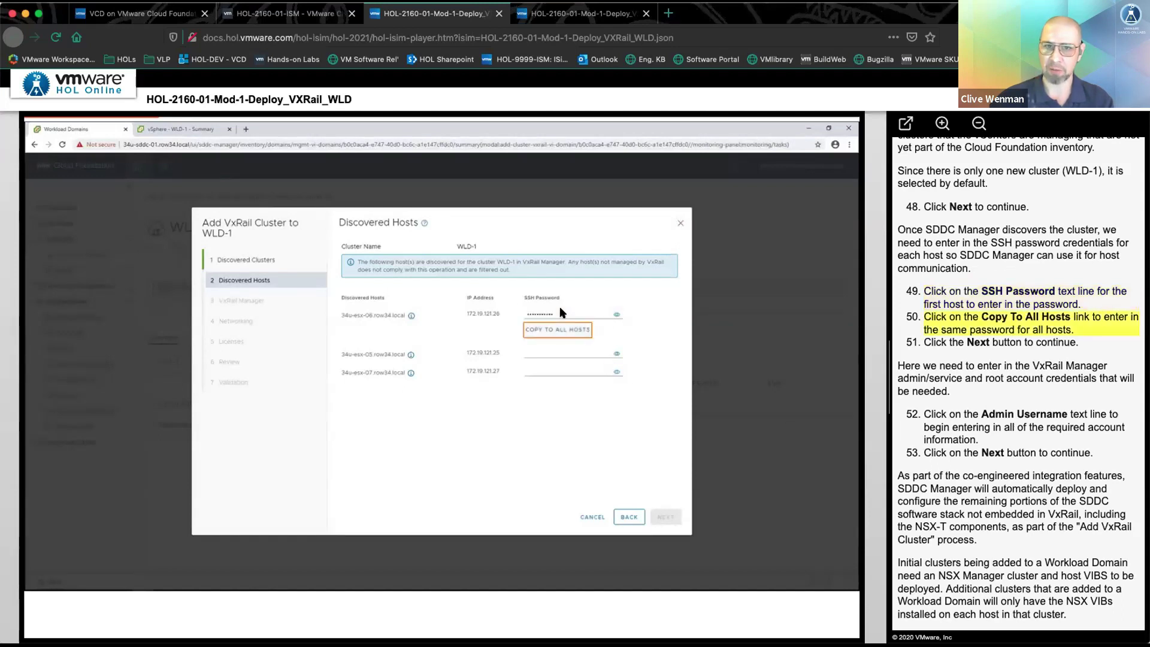
{"action": "left_click", "coordinate": [556, 329]}
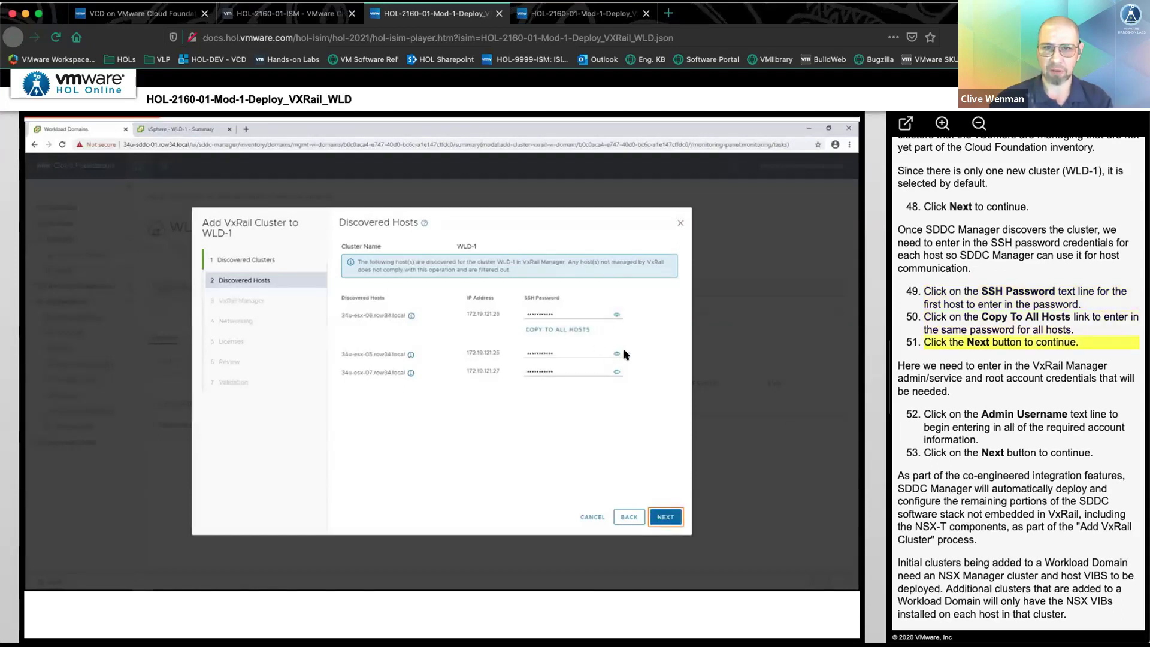
{"action": "left_click", "coordinate": [664, 517]}
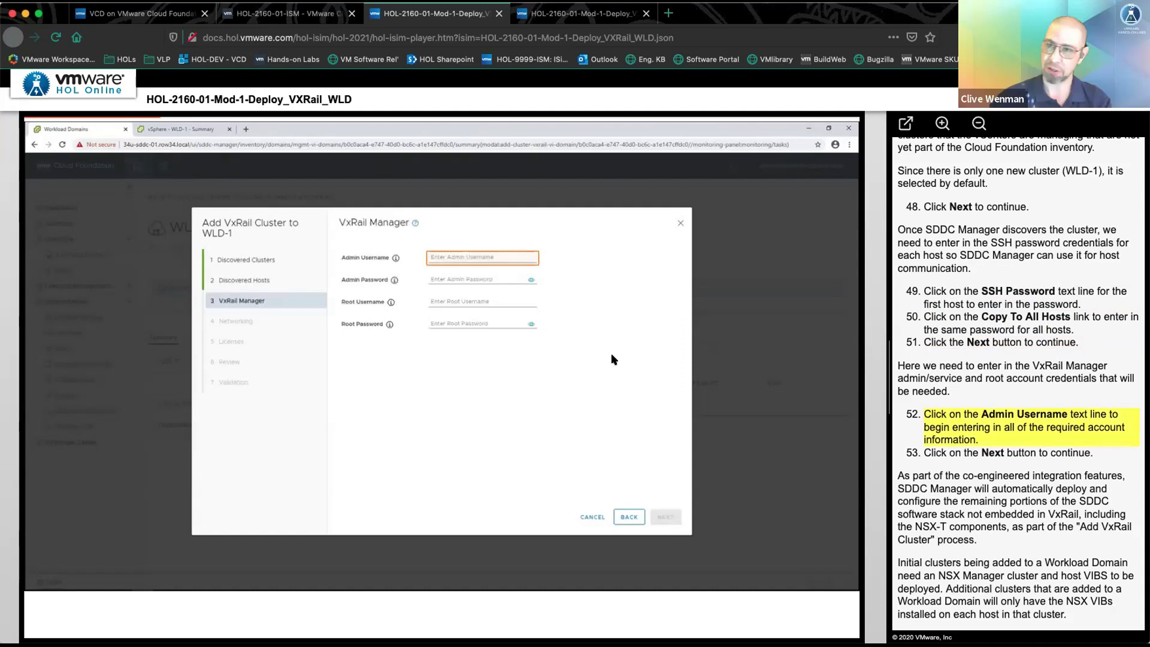
- Enter VxRail Manager admin and root credentials, overlay VLAN, and NSX-T Manager details with password
{"action": "left_click", "coordinate": [488, 259]}
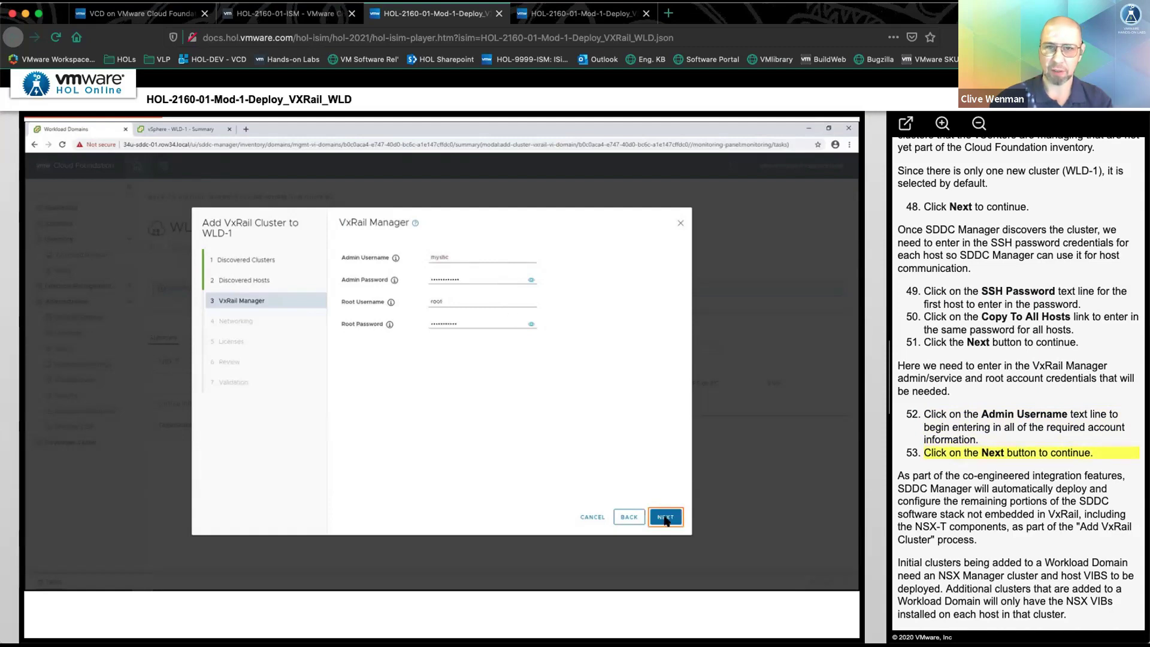
{"action": "left_click", "coordinate": [665, 518]}
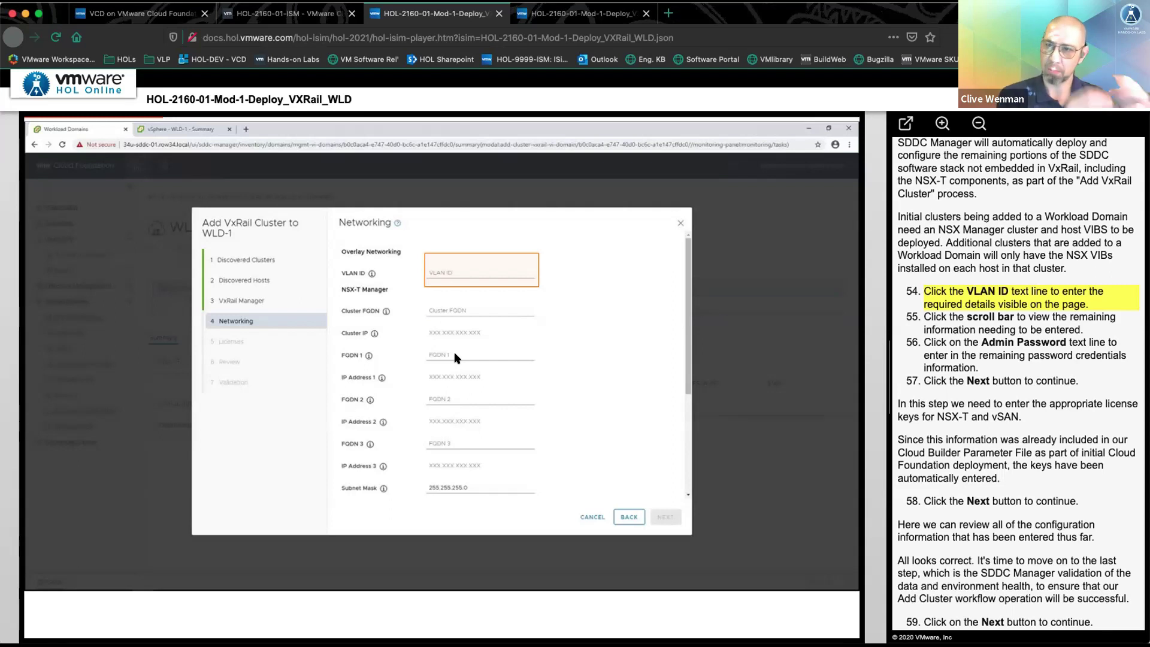
{"action": "left_click", "coordinate": [480, 259]}
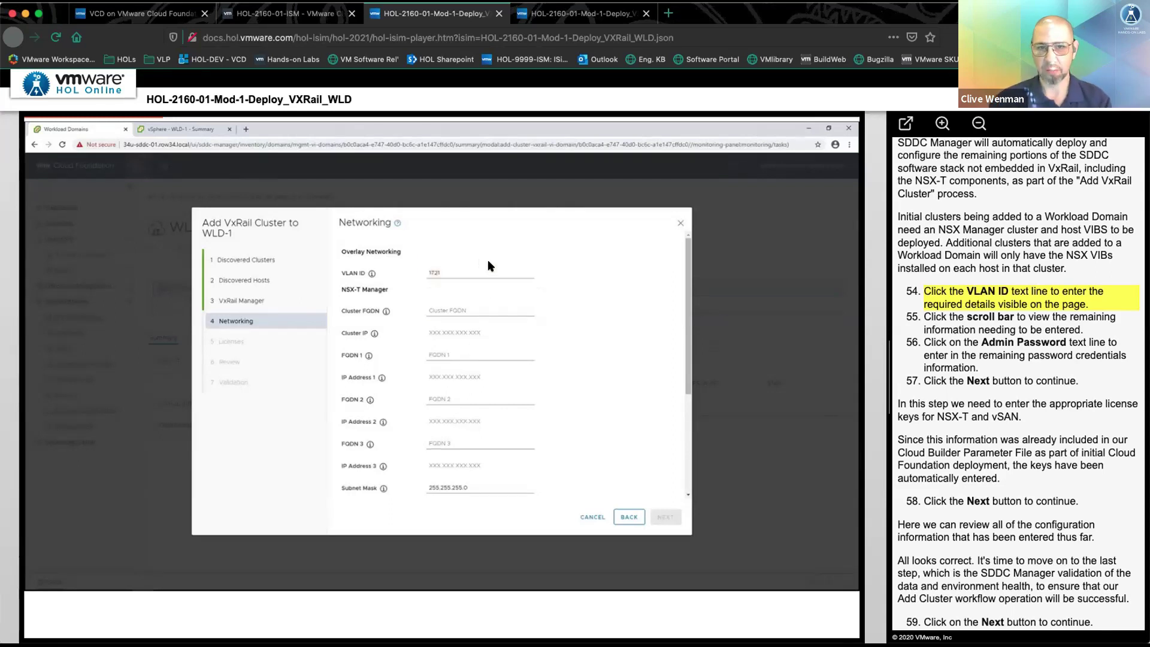
{"action": "left_click", "coordinate": [689, 441]}
{"action": "left_click", "coordinate": [456, 368]}
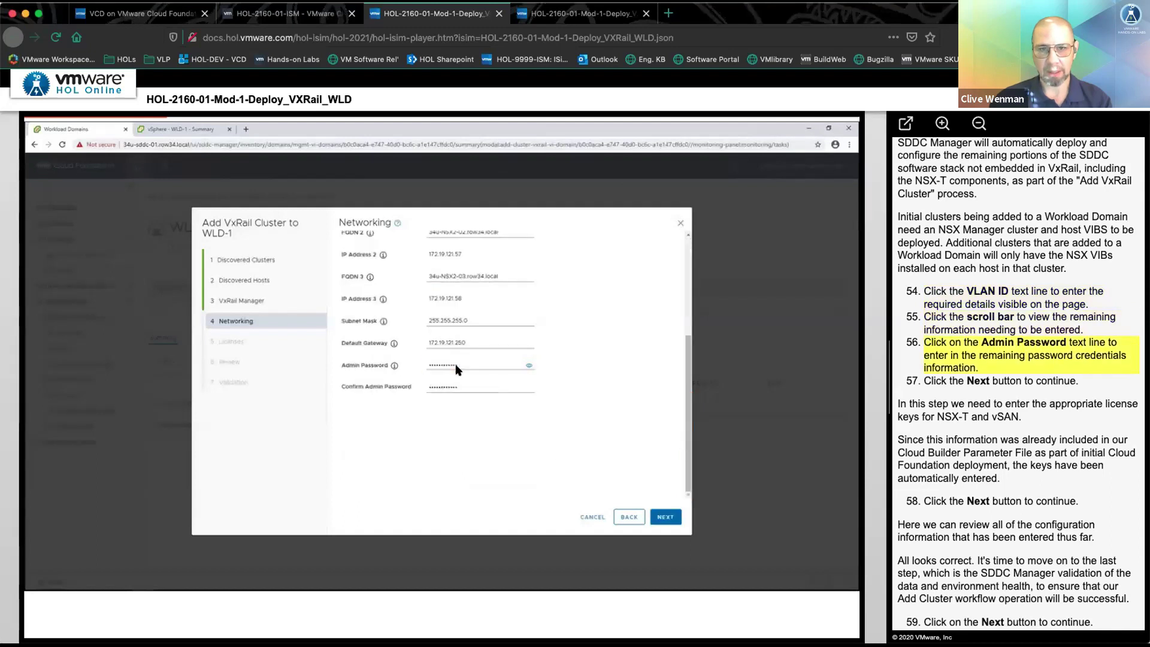
- Pass through licensing and review, then finish the wizard once all validation checks pass
{"action": "left_click", "coordinate": [669, 518]}
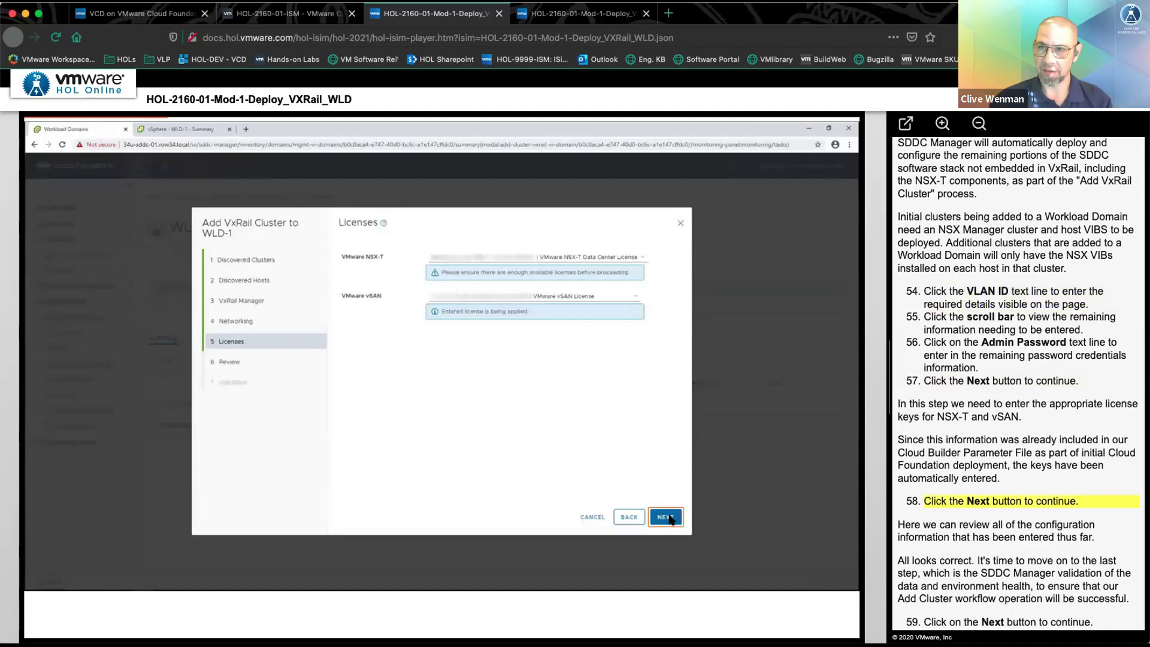
{"action": "left_click", "coordinate": [666, 518]}
{"action": "left_click", "coordinate": [666, 518]}
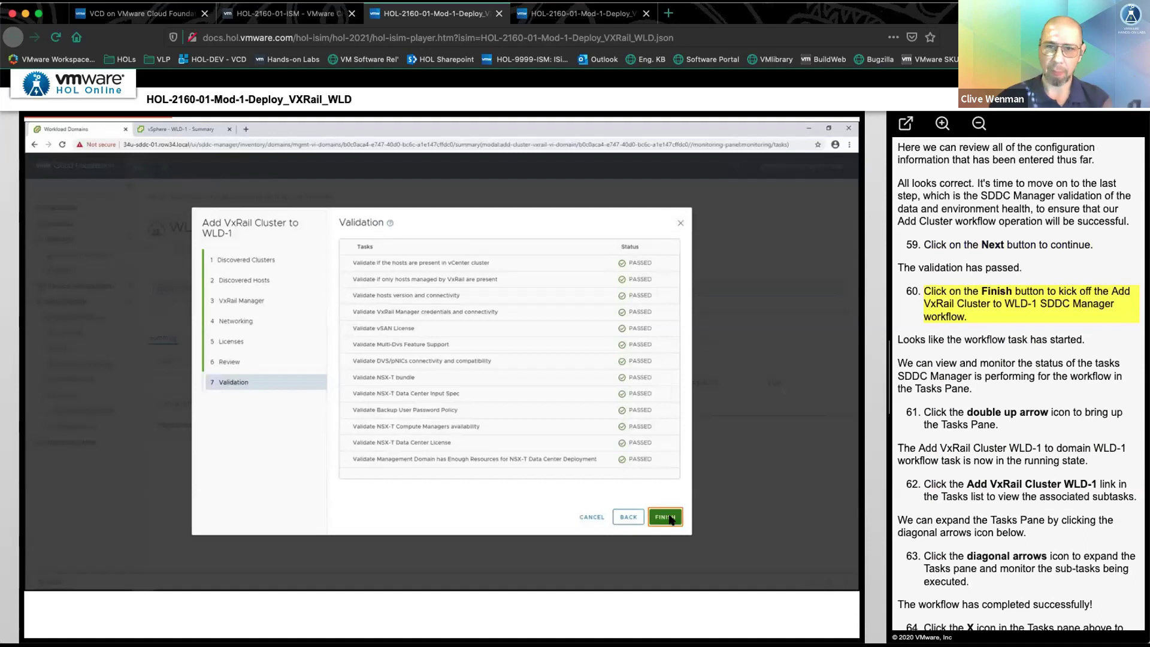
{"action": "left_click", "coordinate": [671, 519]}
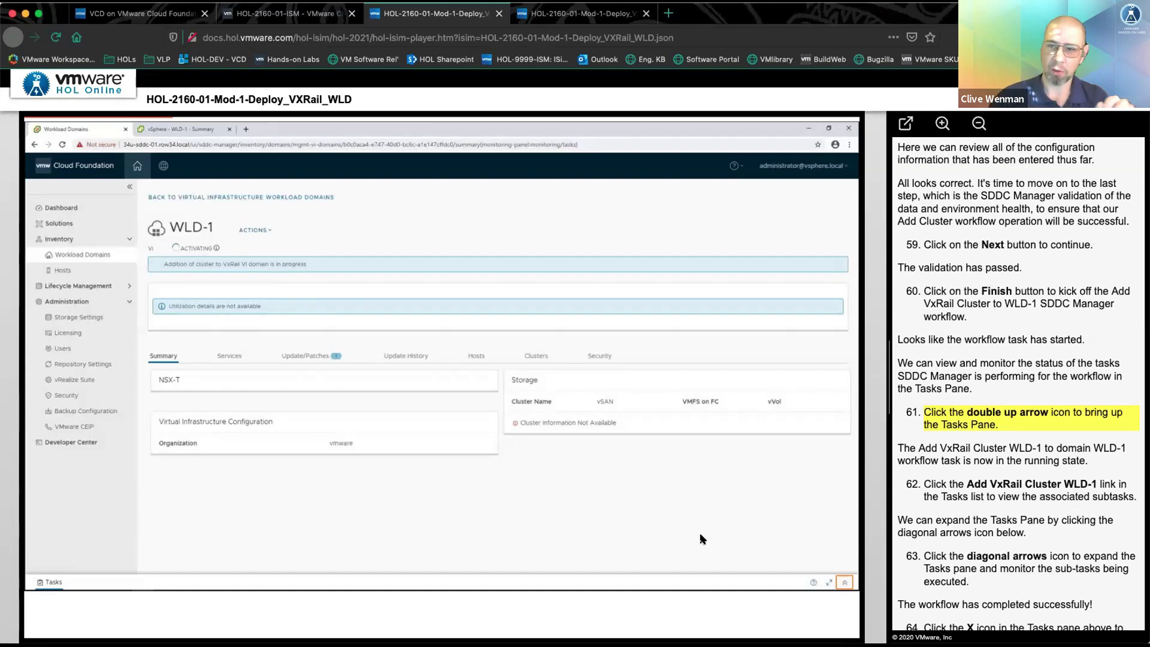
- Check the expanded subtask list confirming the WLD-1 add-cluster workflow completed
{"action": "left_click", "coordinate": [843, 582]}
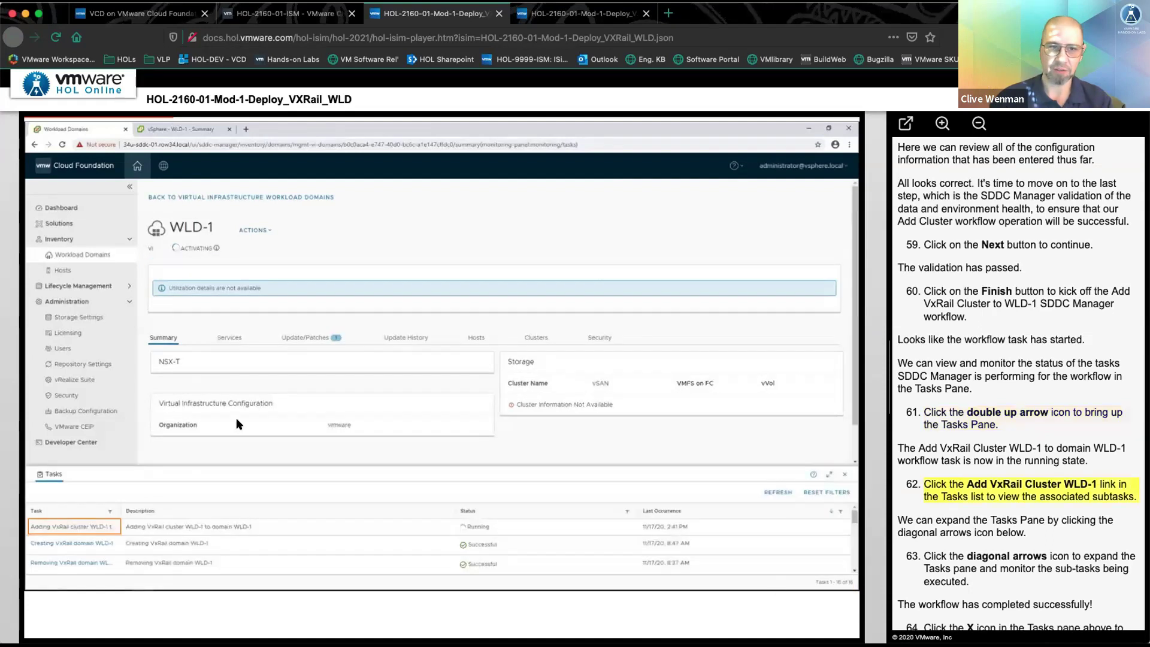
{"action": "left_click", "coordinate": [74, 526]}
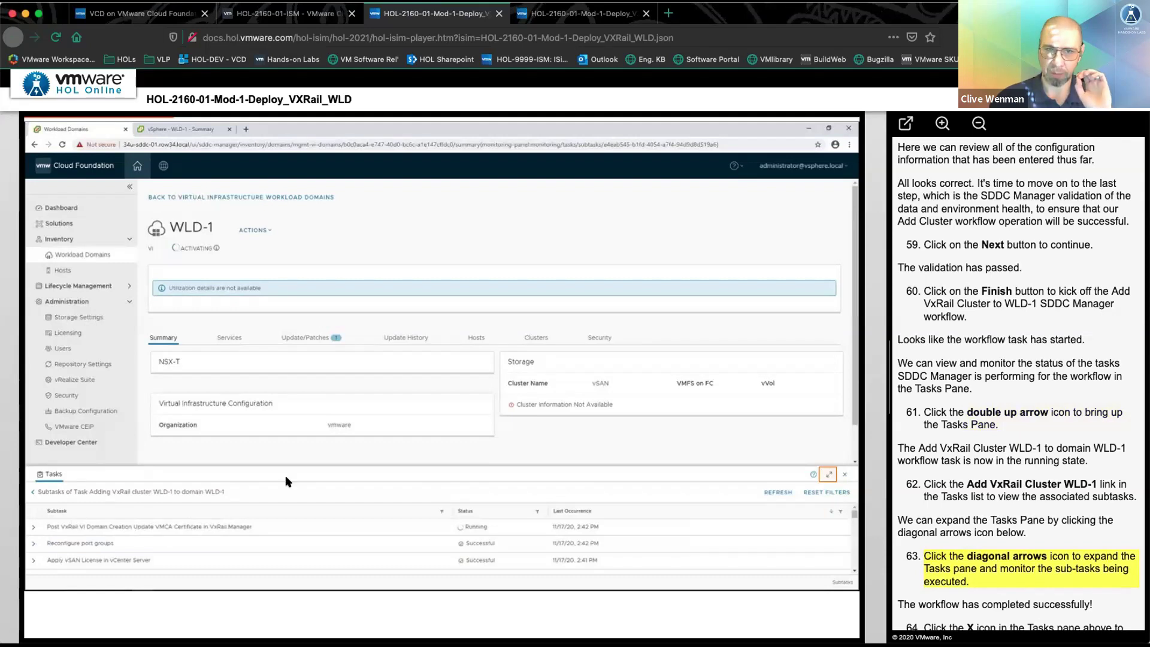
{"action": "left_click", "coordinate": [828, 474]}
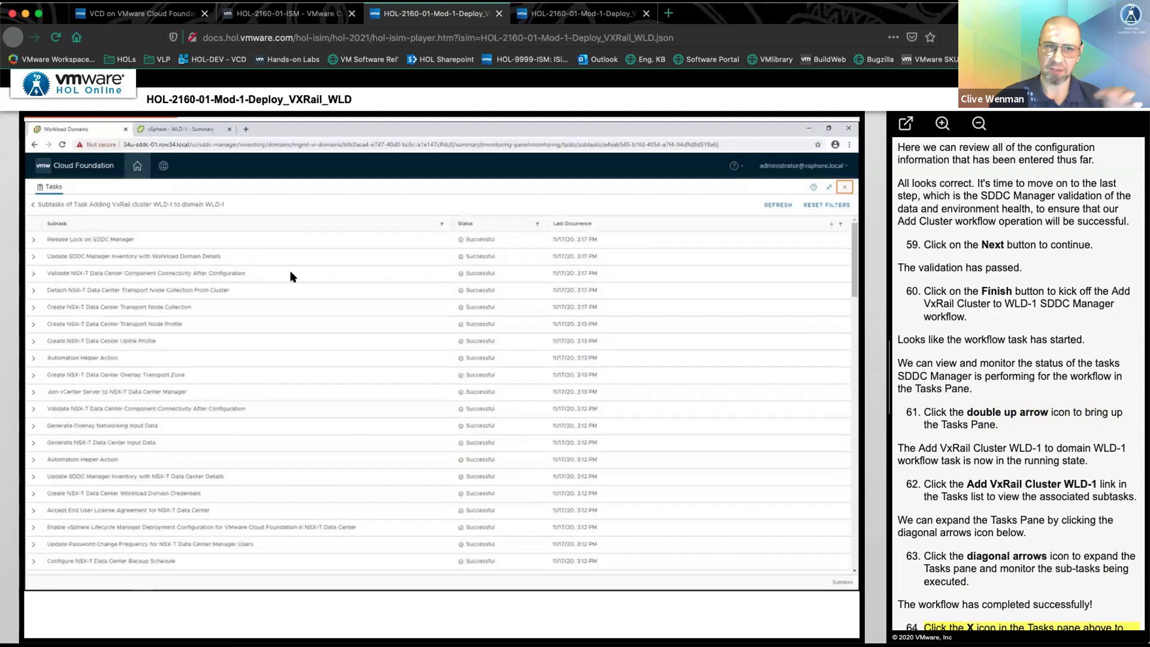
{"action": "left_click", "coordinate": [844, 187]}
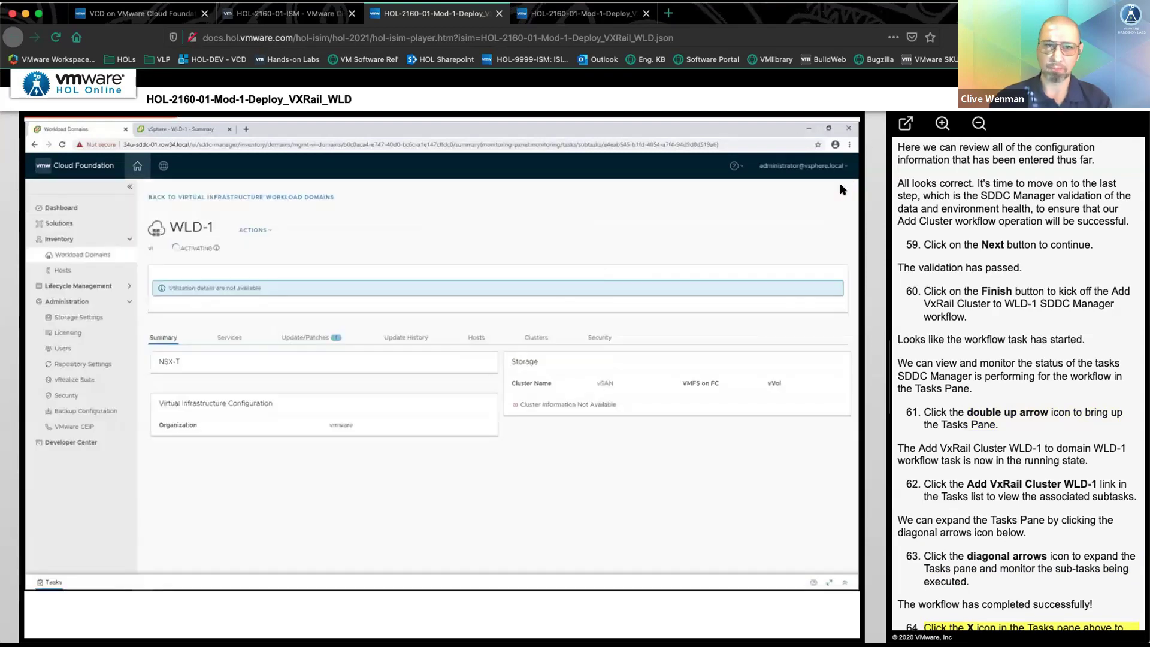
- Review the Active WLD-1 domain's services, single cluster, three hosts, and summary
{"action": "left_click", "coordinate": [86, 255]}
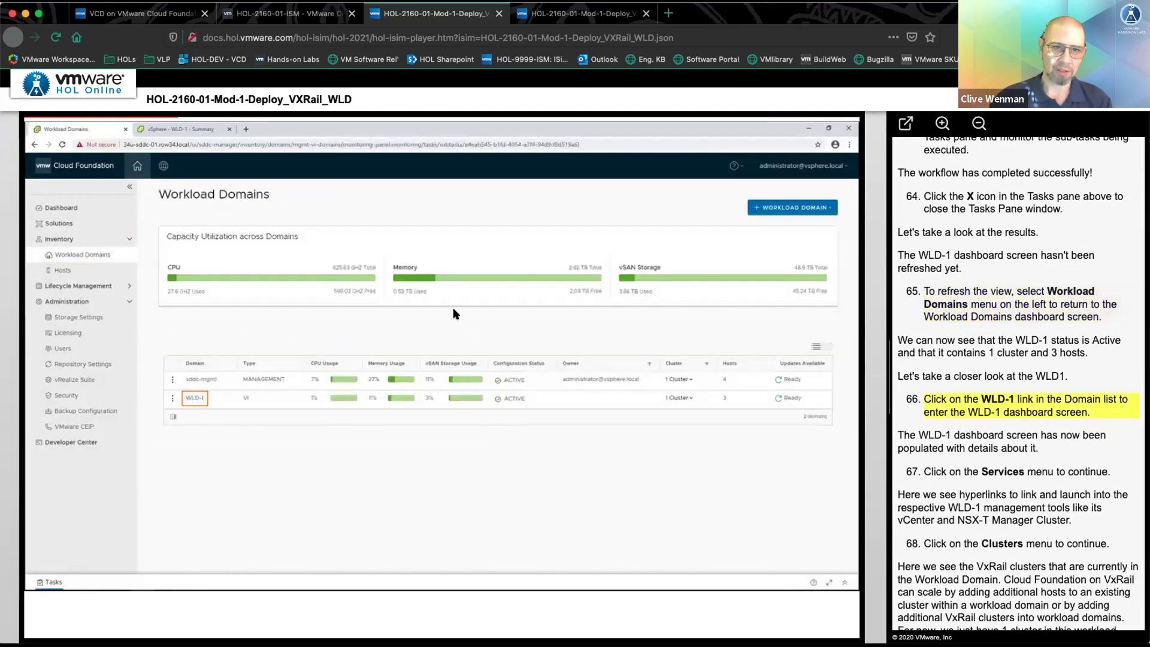
{"action": "left_click", "coordinate": [189, 399]}
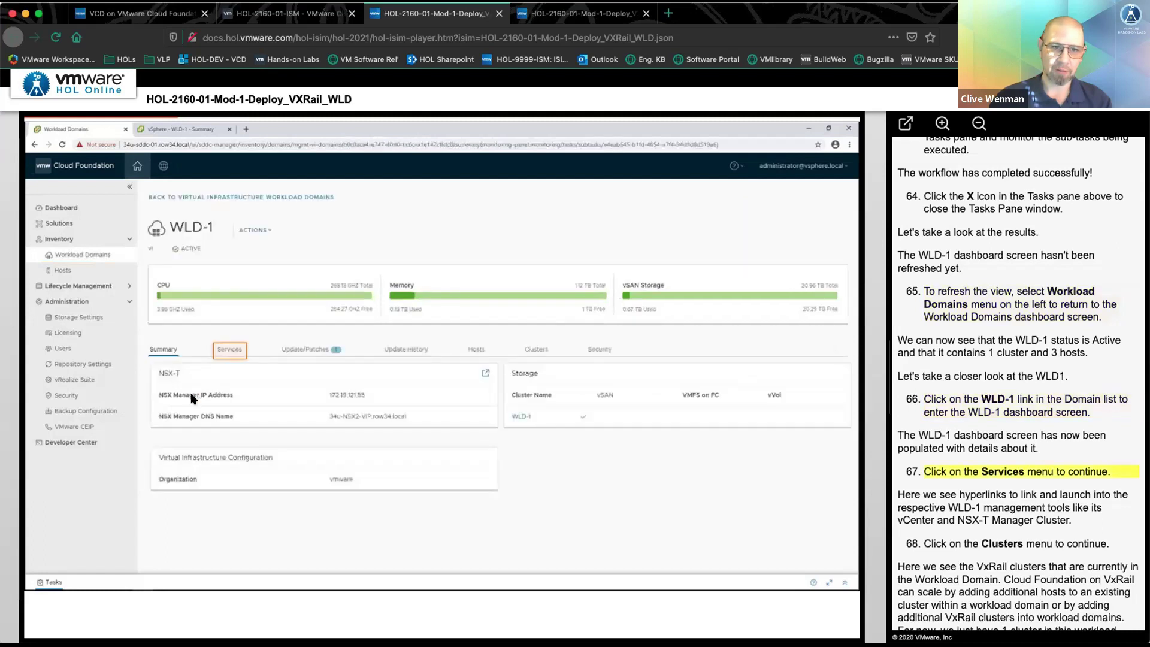
{"action": "left_click", "coordinate": [226, 349]}
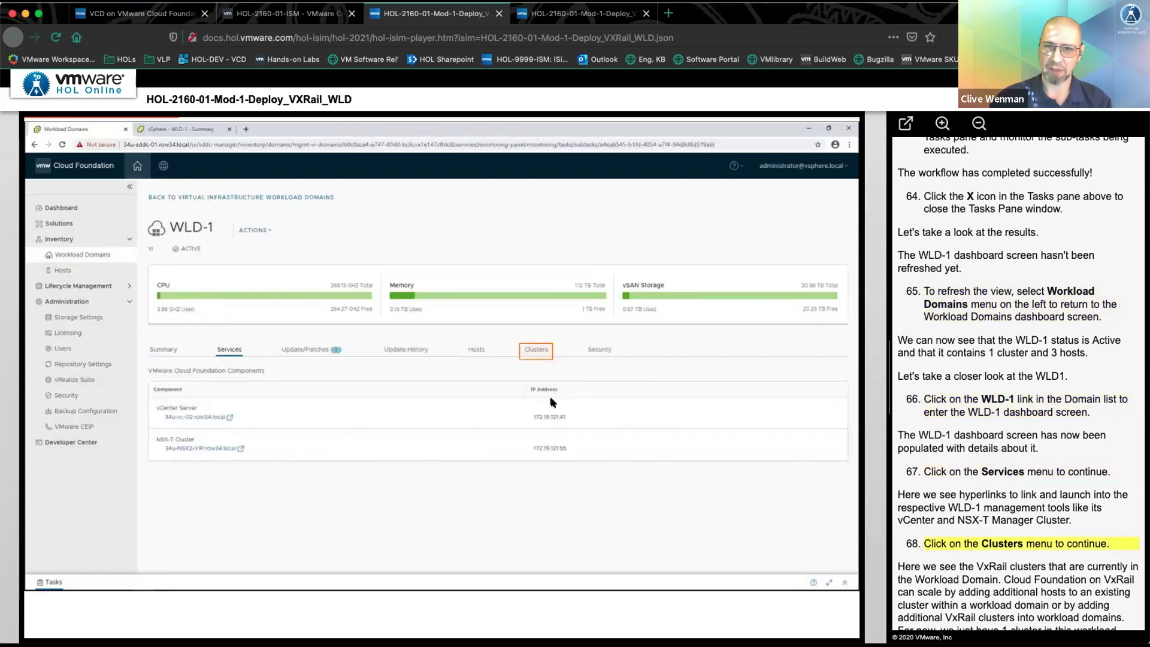
{"action": "left_click", "coordinate": [540, 349]}
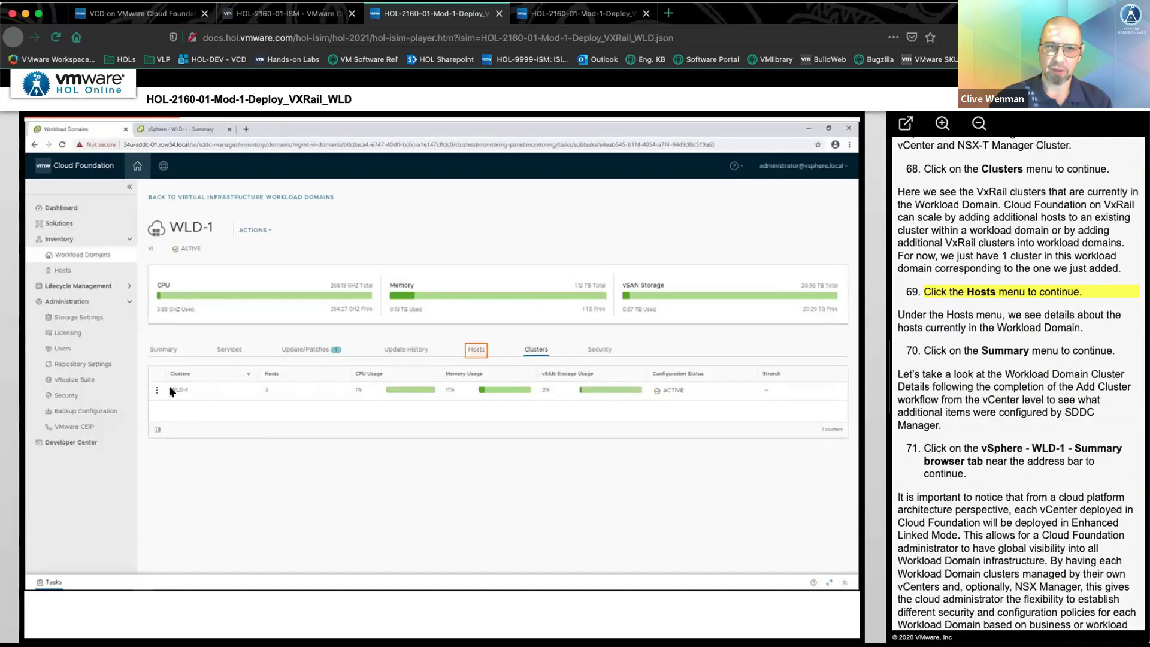
{"action": "left_click", "coordinate": [472, 351]}
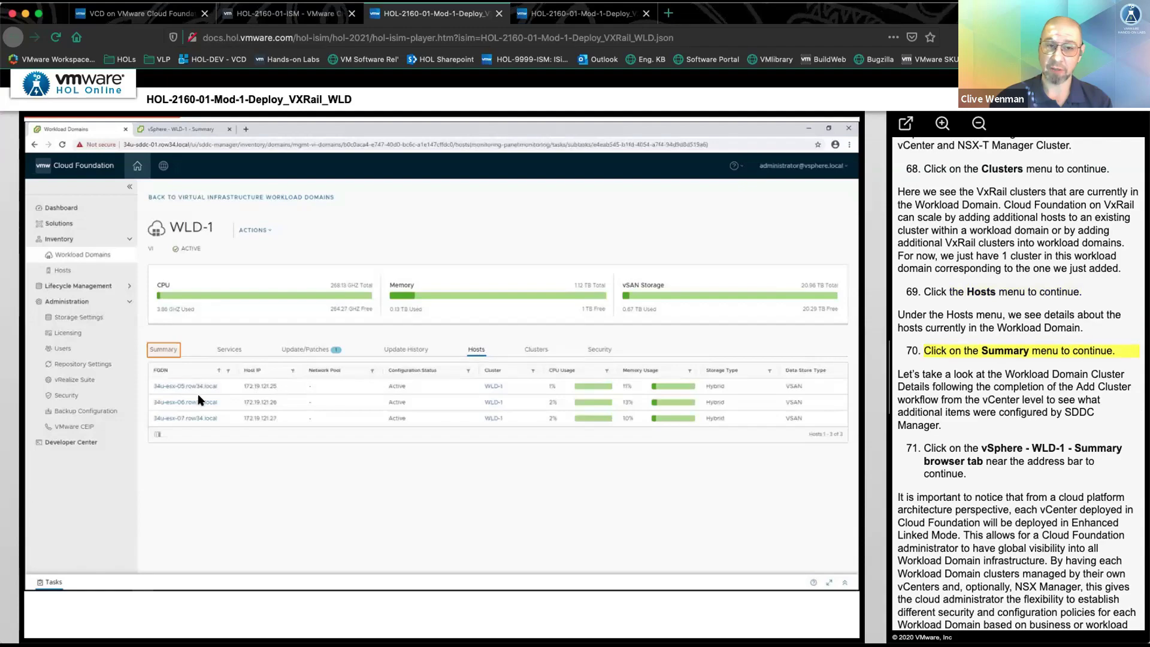
{"action": "left_click", "coordinate": [166, 352]}
- Review the VxRail plugin extensions registered in WLD-1's vCenter Server Extensions list
{"action": "left_click", "coordinate": [177, 132]}
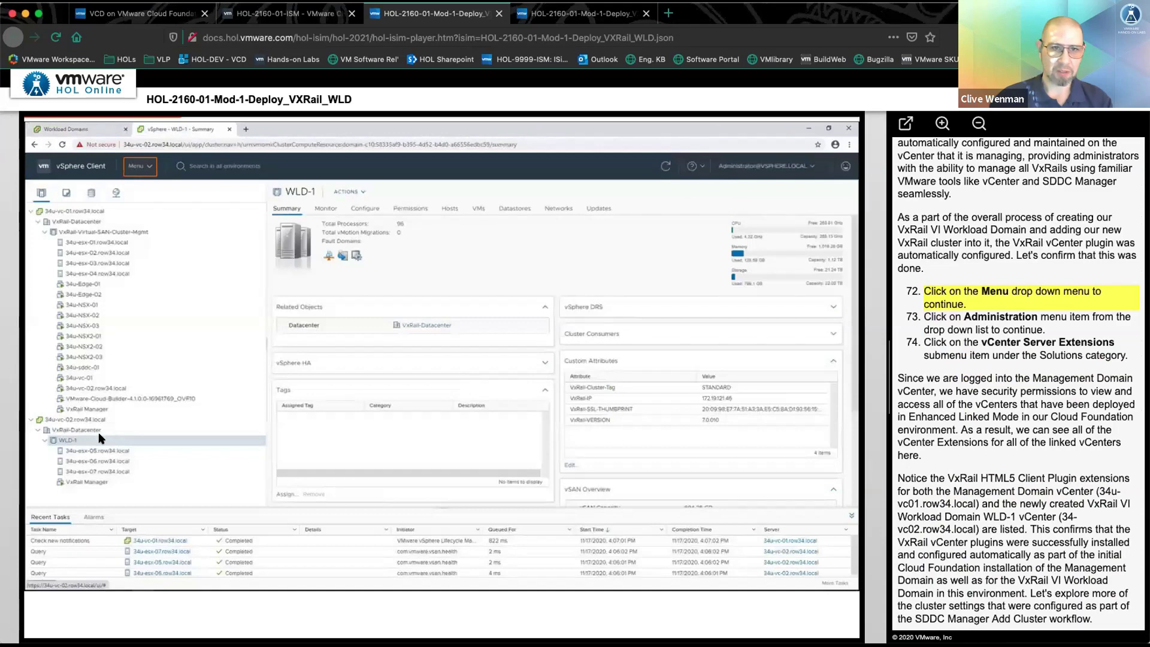
{"action": "left_click", "coordinate": [133, 170]}
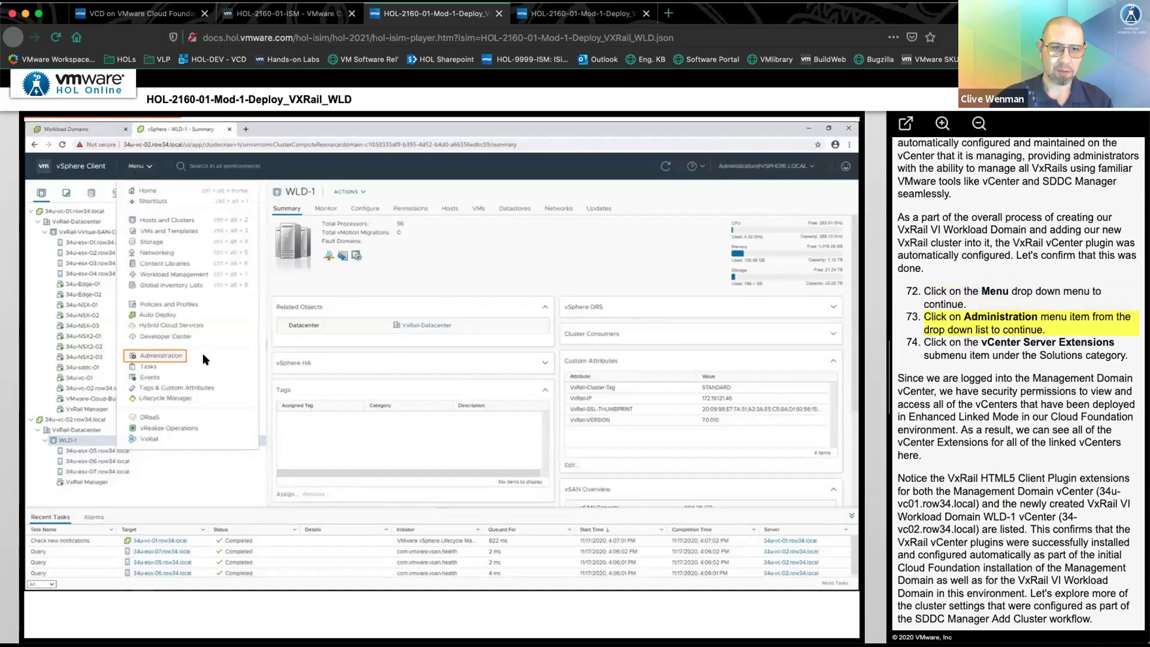
{"action": "left_click", "coordinate": [160, 356]}
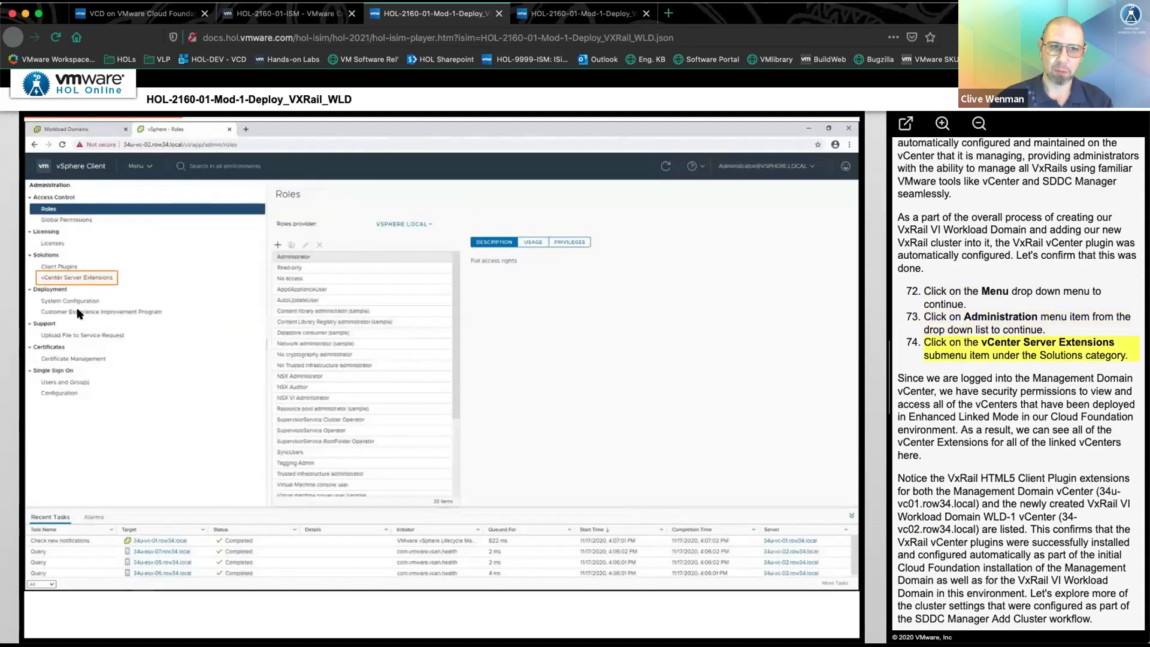
{"action": "left_click", "coordinate": [71, 279]}
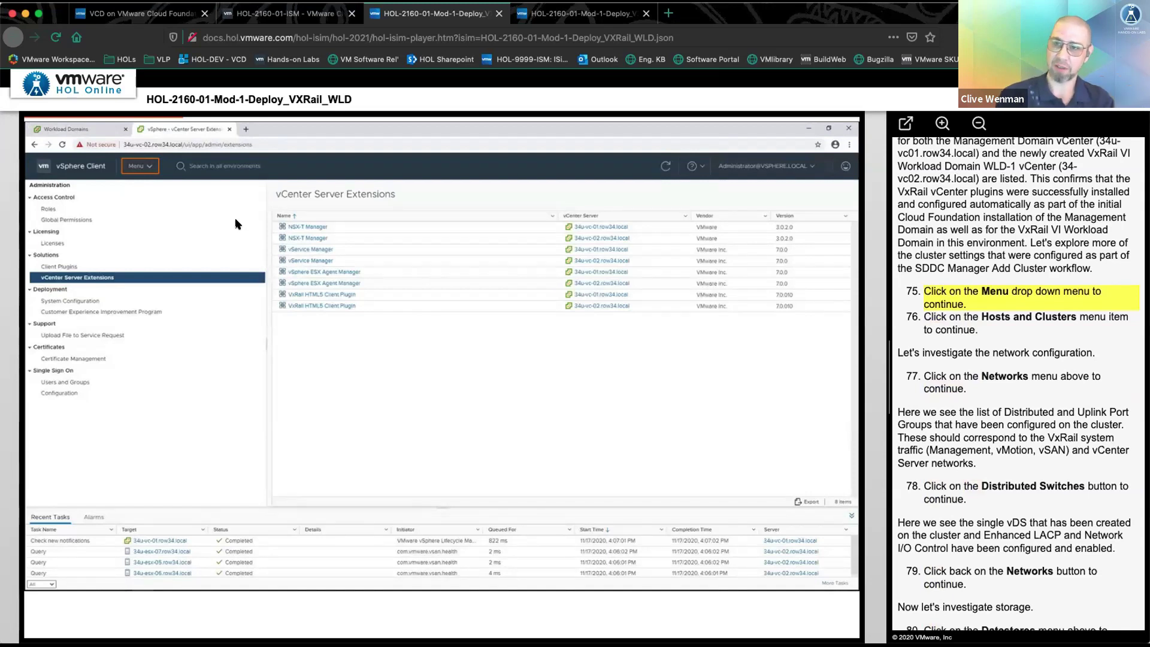
- Inspect the WLD-1 cluster's port groups, distributed switch, datastores and DRS settings, then return to the lab manual
{"action": "left_click", "coordinate": [138, 167]}
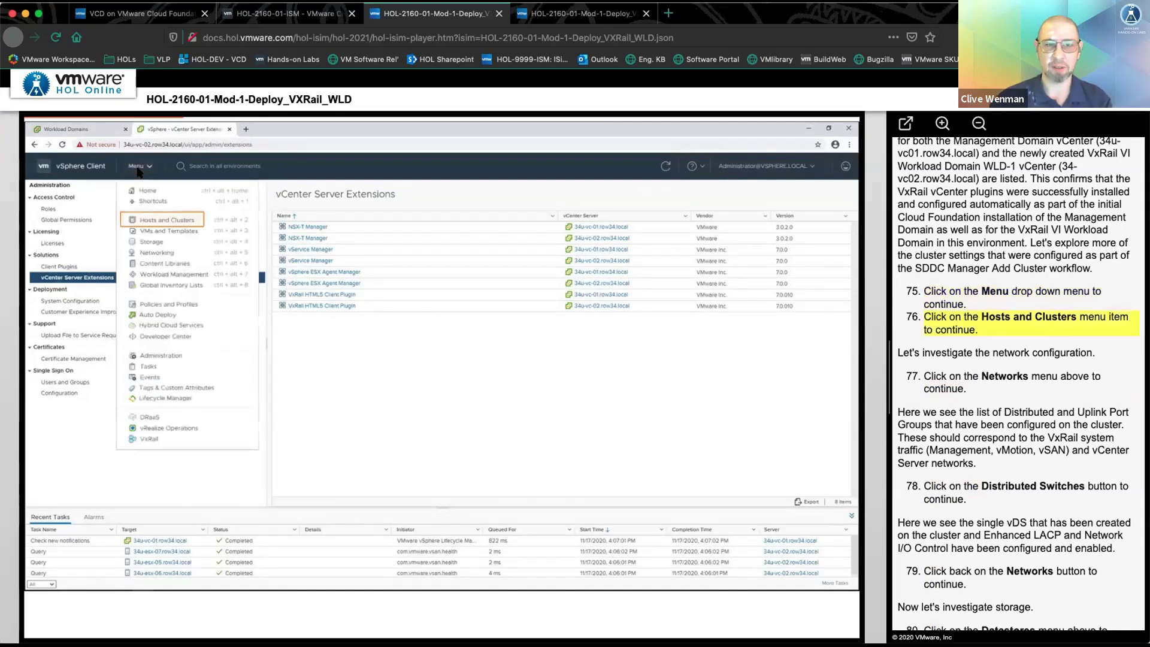
{"action": "left_click", "coordinate": [168, 223]}
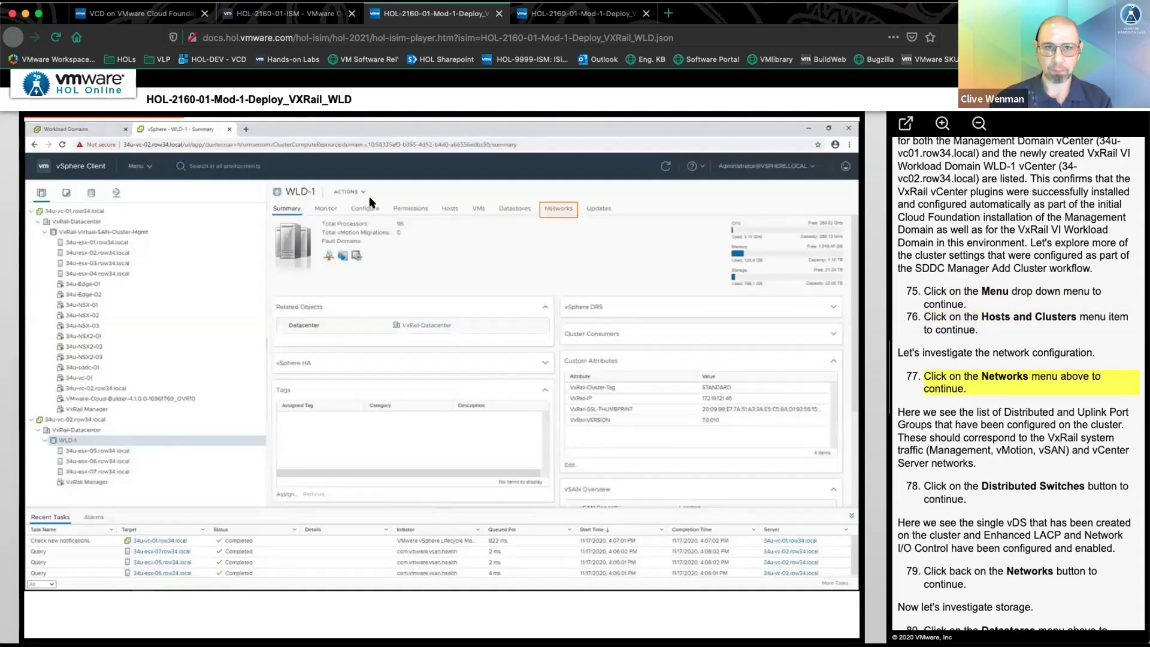
{"action": "left_click", "coordinate": [567, 210]}
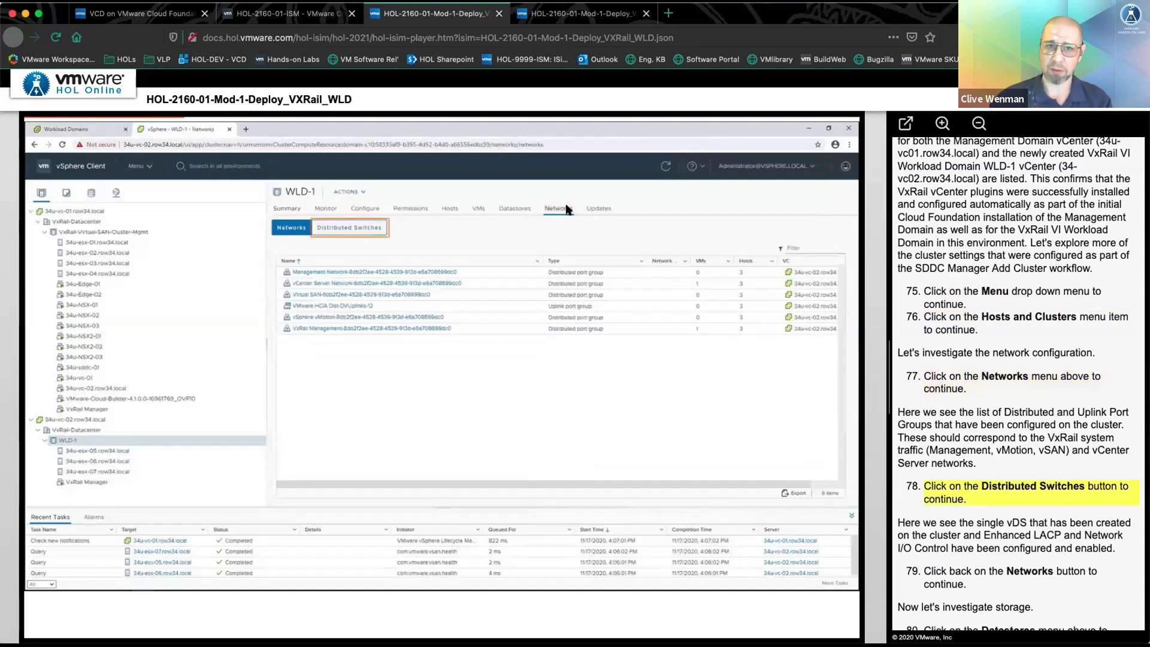
{"action": "left_click", "coordinate": [338, 230]}
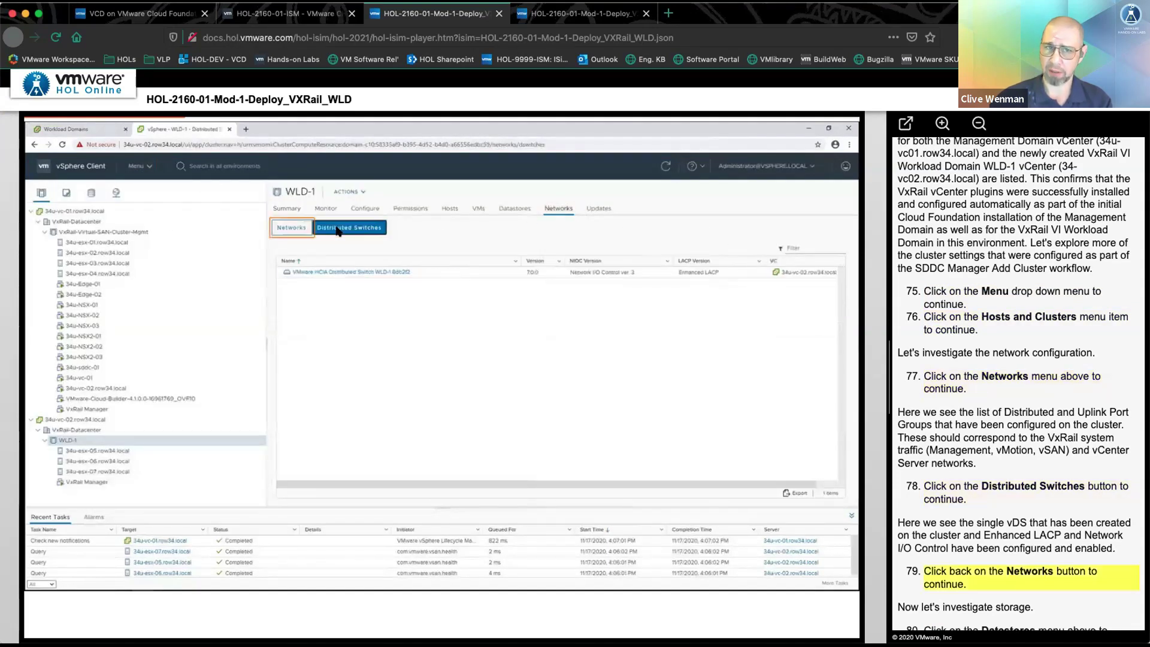
{"action": "left_click", "coordinate": [293, 231]}
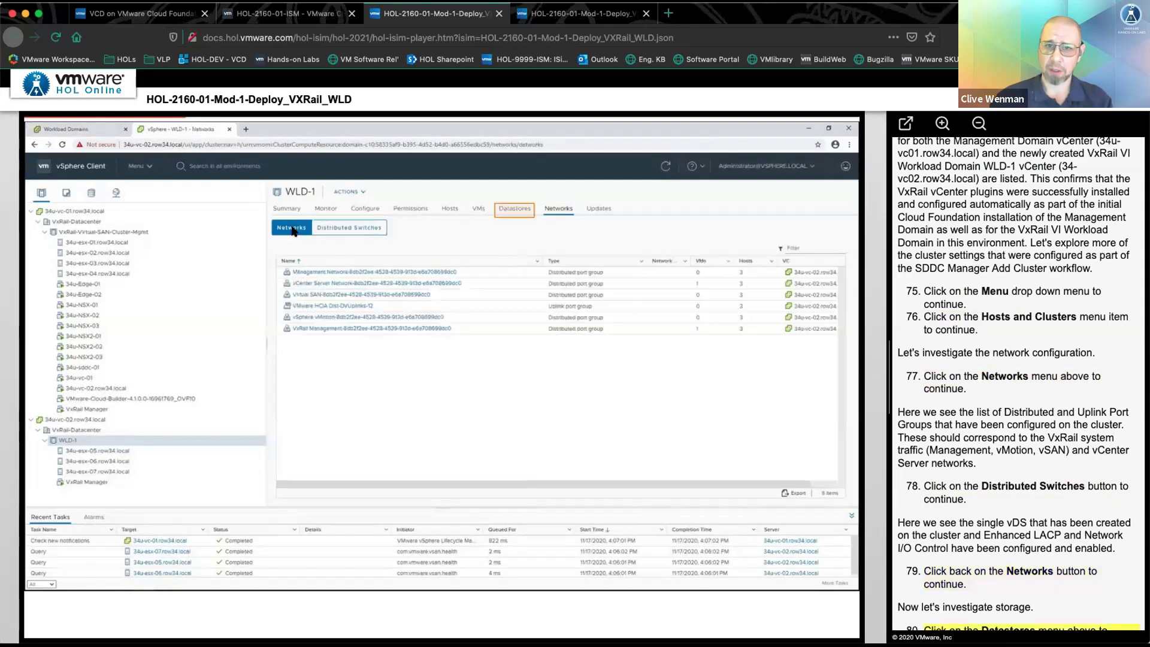
{"action": "left_click", "coordinate": [515, 216]}
{"action": "left_click", "coordinate": [369, 208]}
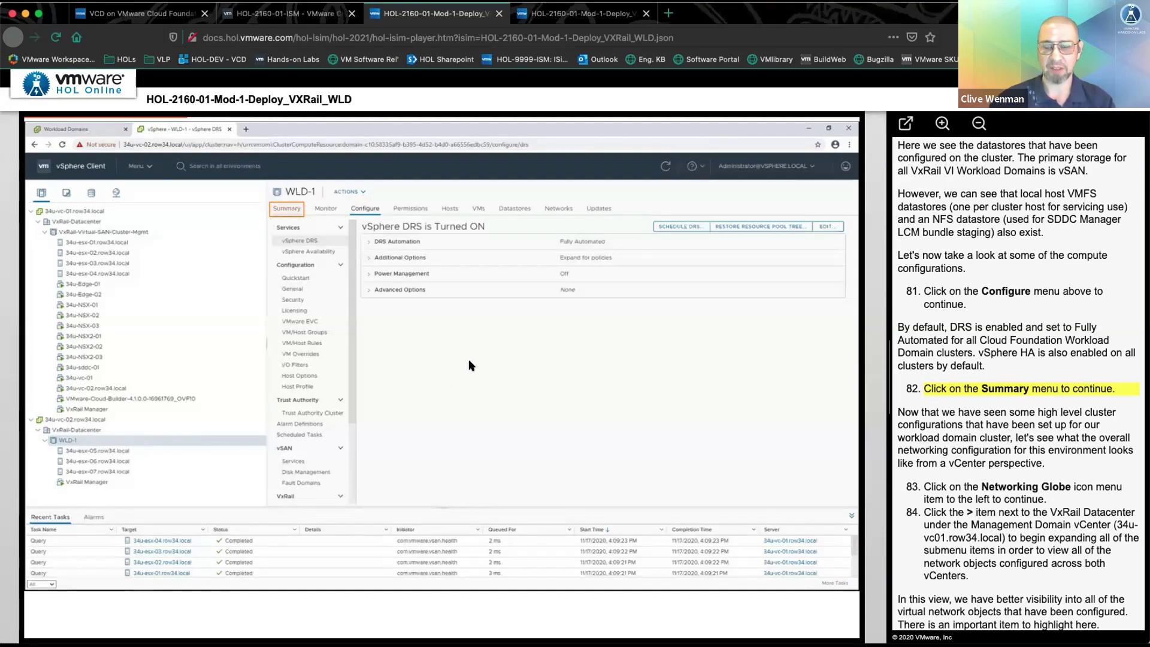
{"action": "left_click", "coordinate": [286, 208]}
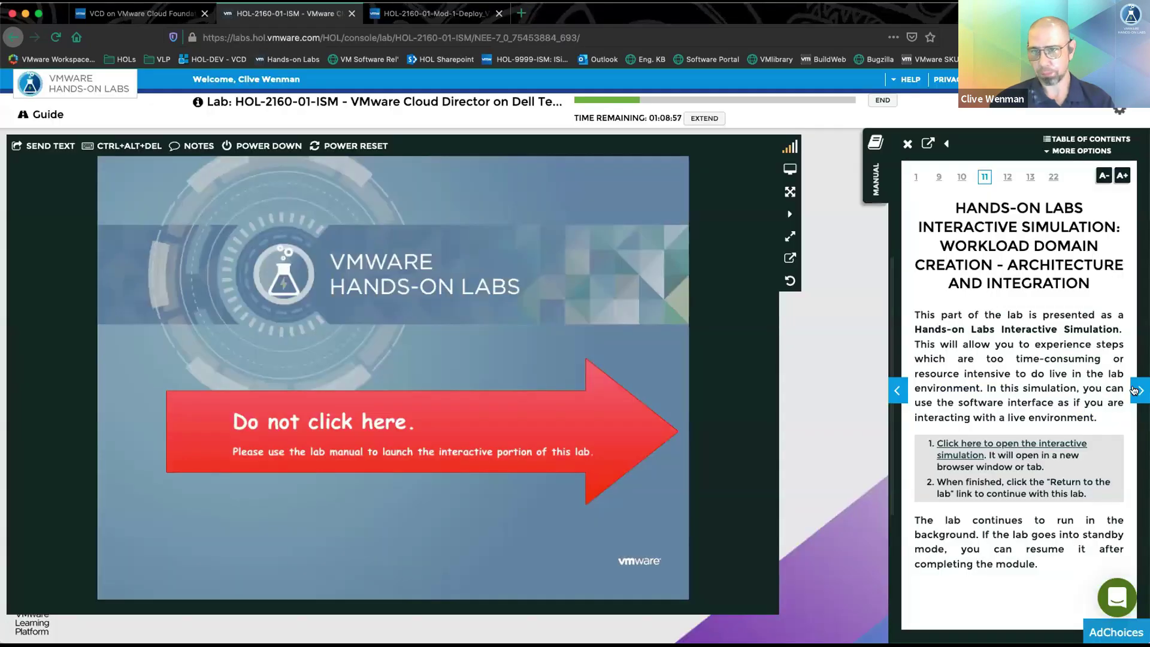
{"action": "left_click", "coordinate": [1135, 392]}
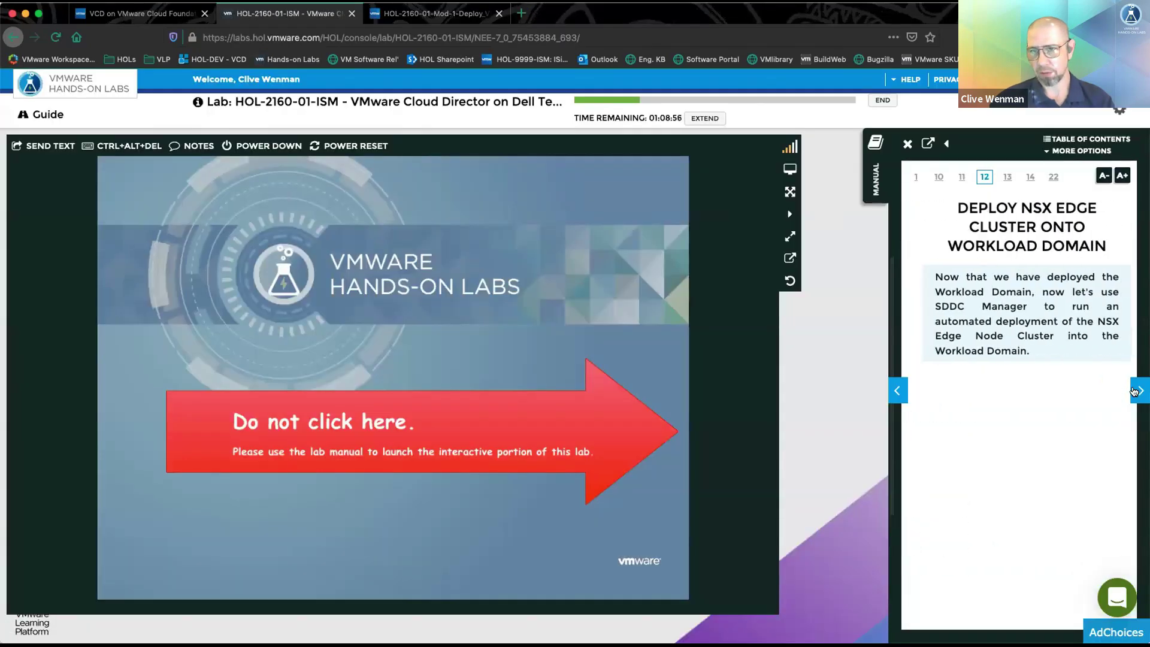
- Page the manual forward and launch the Deploy NSX-T Edge Cluster interactive simulation
{"action": "left_click", "coordinate": [1134, 391]}
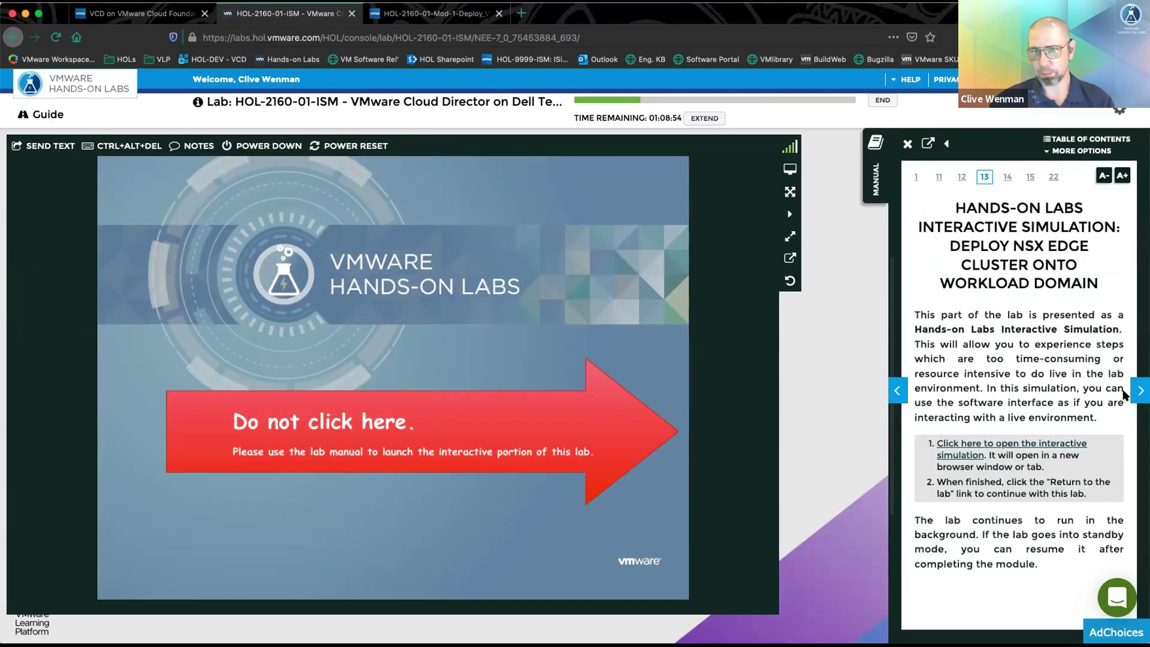
{"action": "left_click", "coordinate": [1016, 444]}
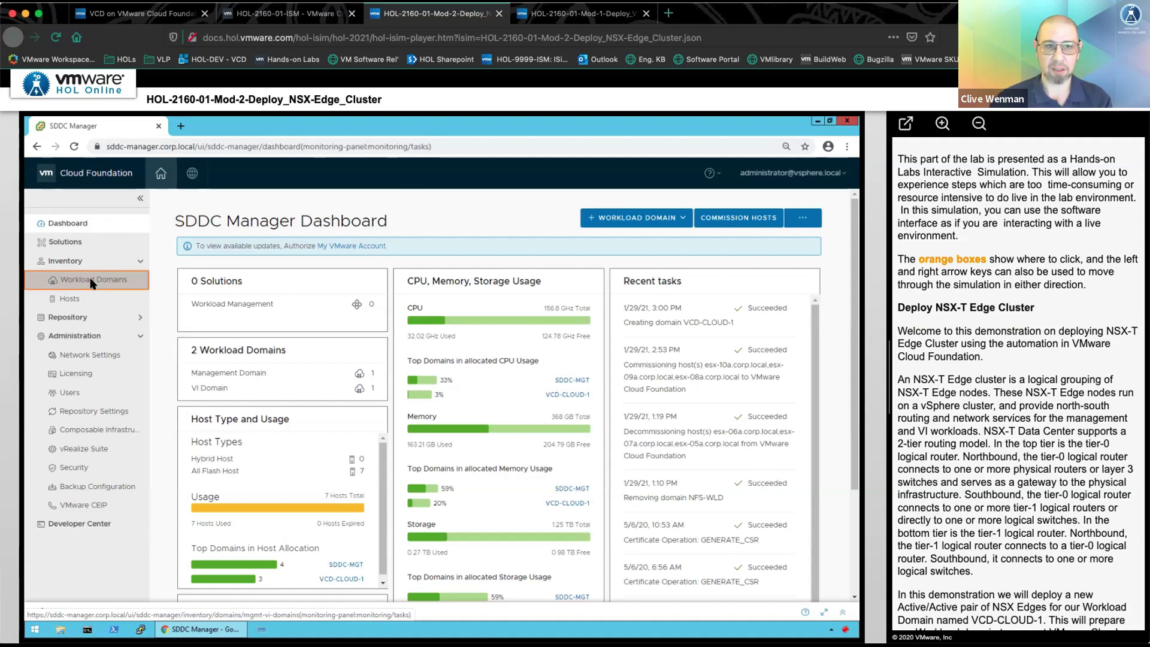
- Open the VCD-CLOUD-1 workload domain and list its vCenter and NSX-T service components
{"action": "left_click", "coordinate": [93, 280]}
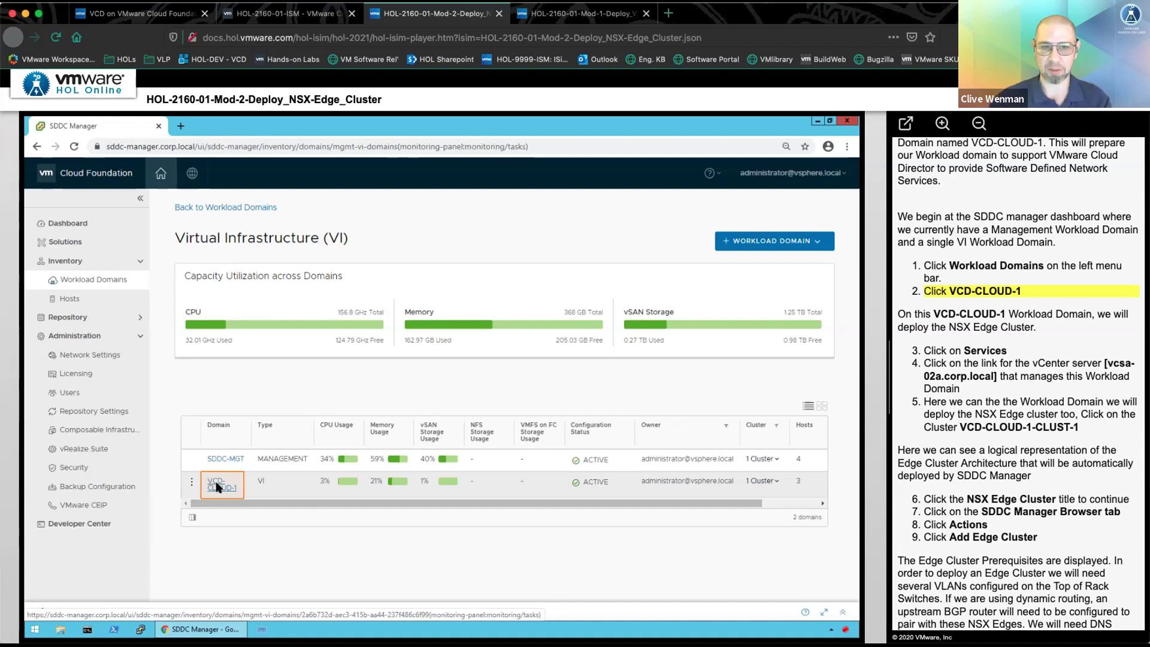
{"action": "left_click", "coordinate": [217, 484]}
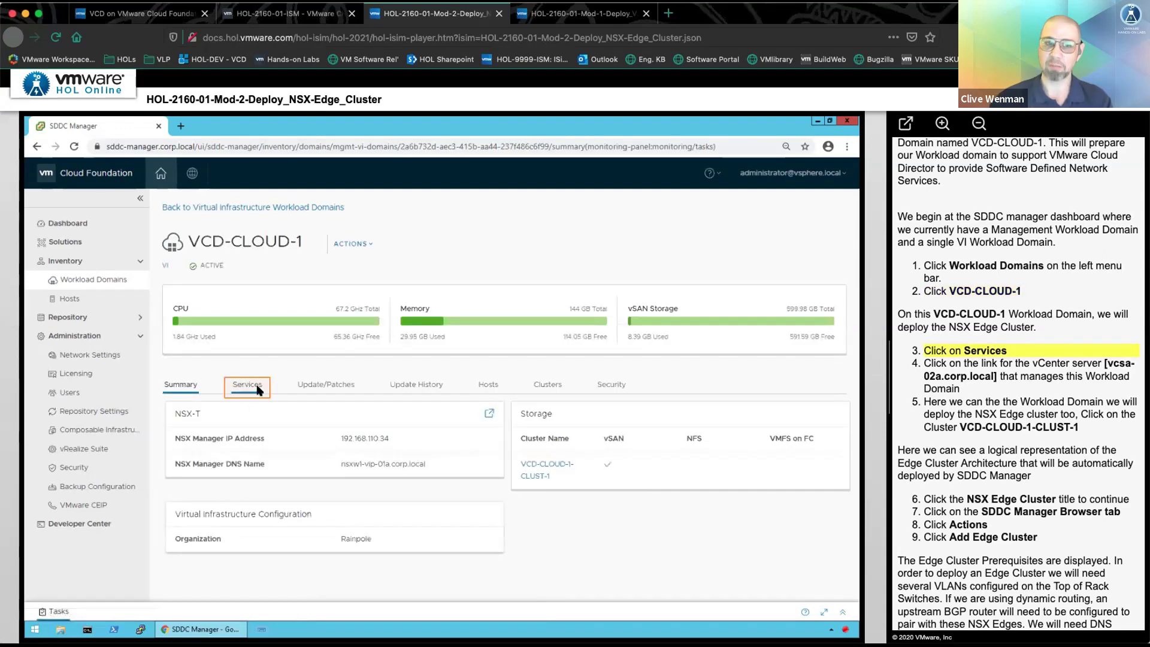
{"action": "left_click", "coordinate": [249, 384]}
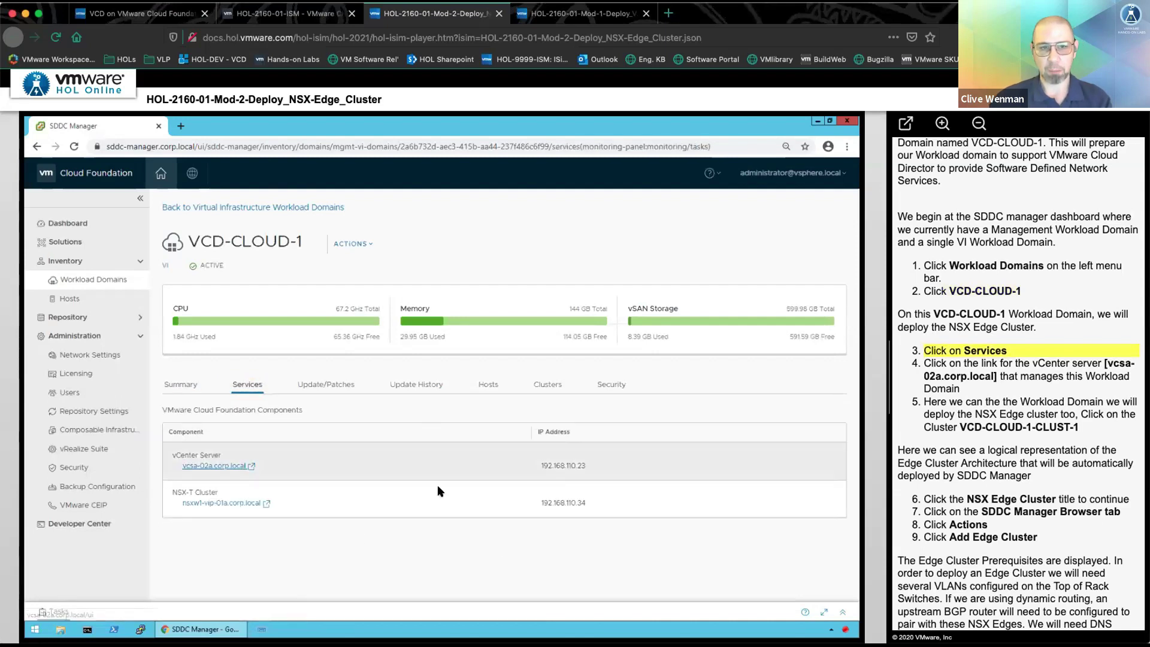
- View vcsa-02a.corp.local's VCD-CLOUD-1-CLUST-1 cluster in vSphere Client, then go back to SDDC Manager
{"action": "left_click", "coordinate": [202, 466]}
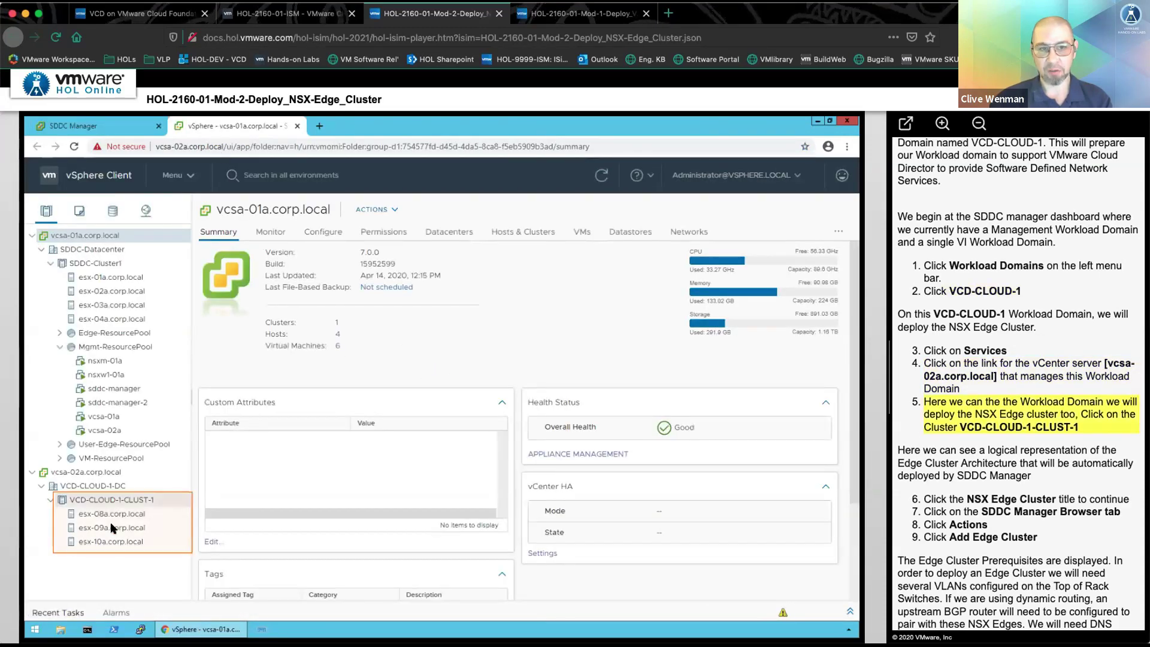
{"action": "left_click", "coordinate": [88, 501]}
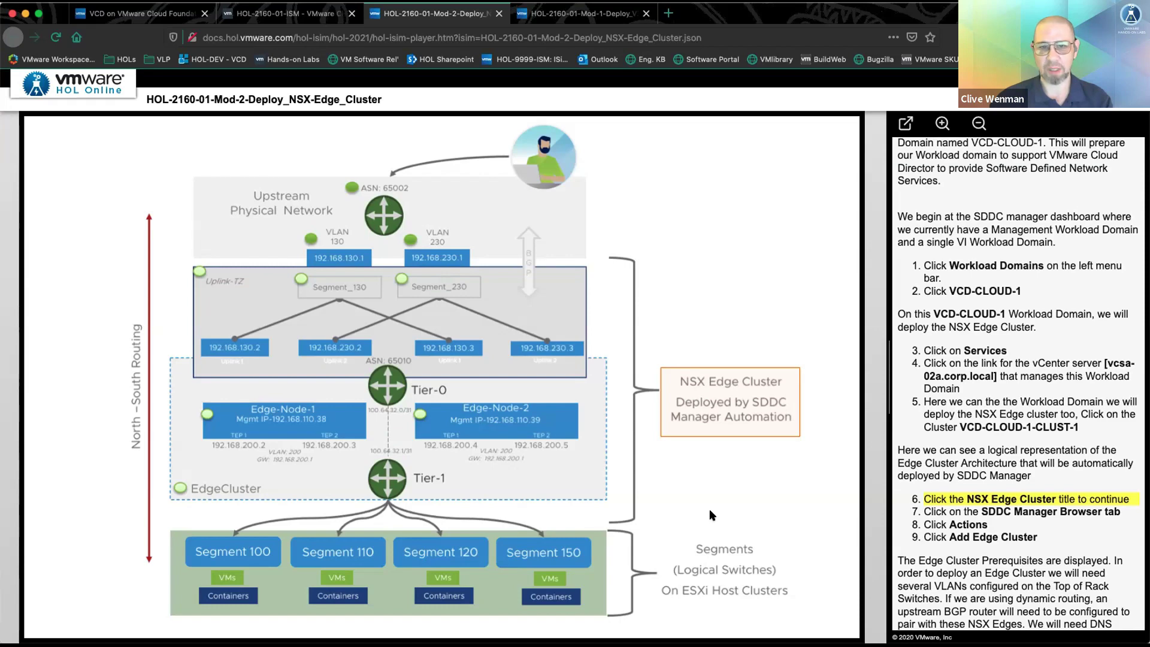
{"action": "left_click", "coordinate": [704, 404]}
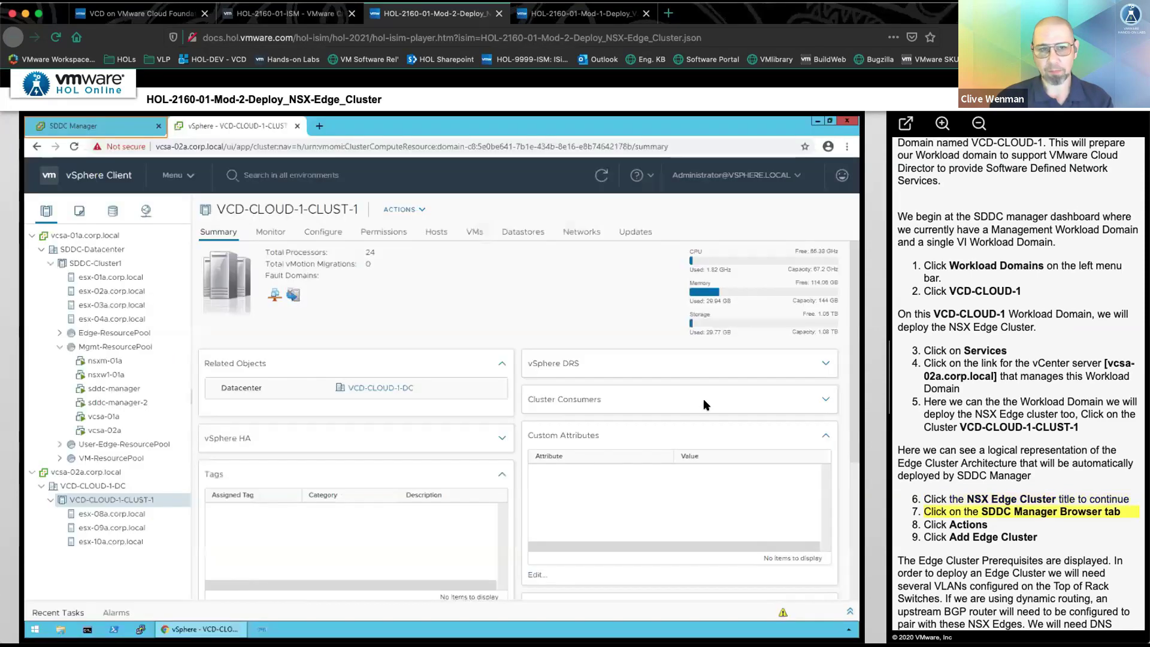
{"action": "left_click", "coordinate": [60, 125]}
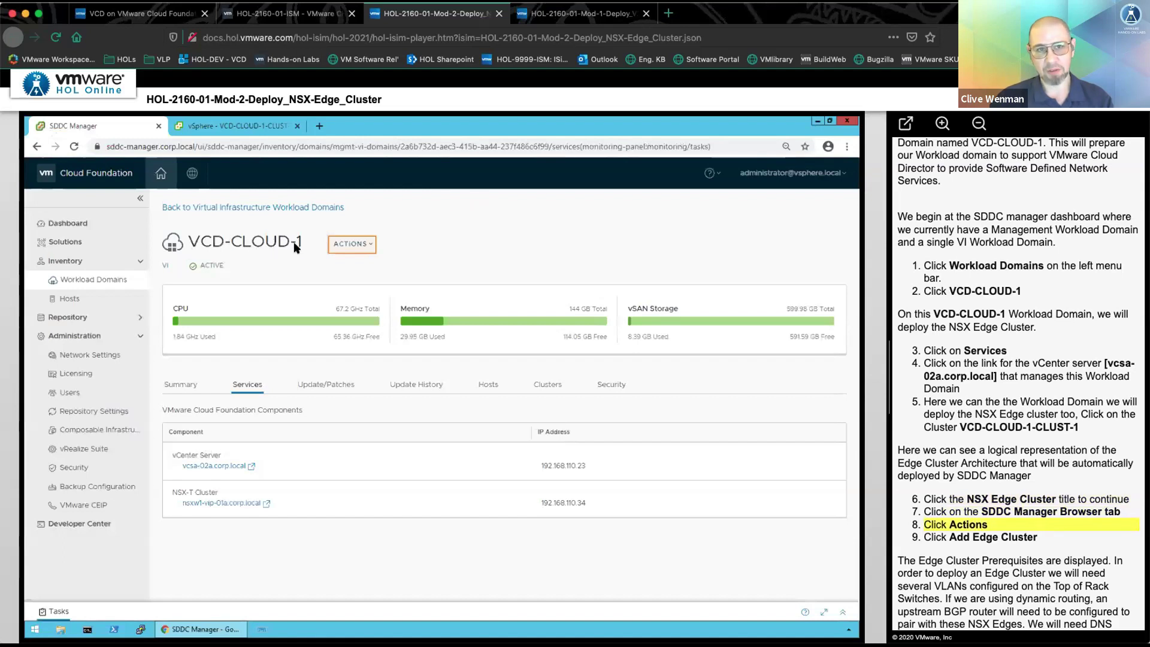
- Start Add Edge Cluster for VCD-CLOUD-1, accept all prerequisites with Select All, and begin
{"action": "left_click", "coordinate": [339, 250]}
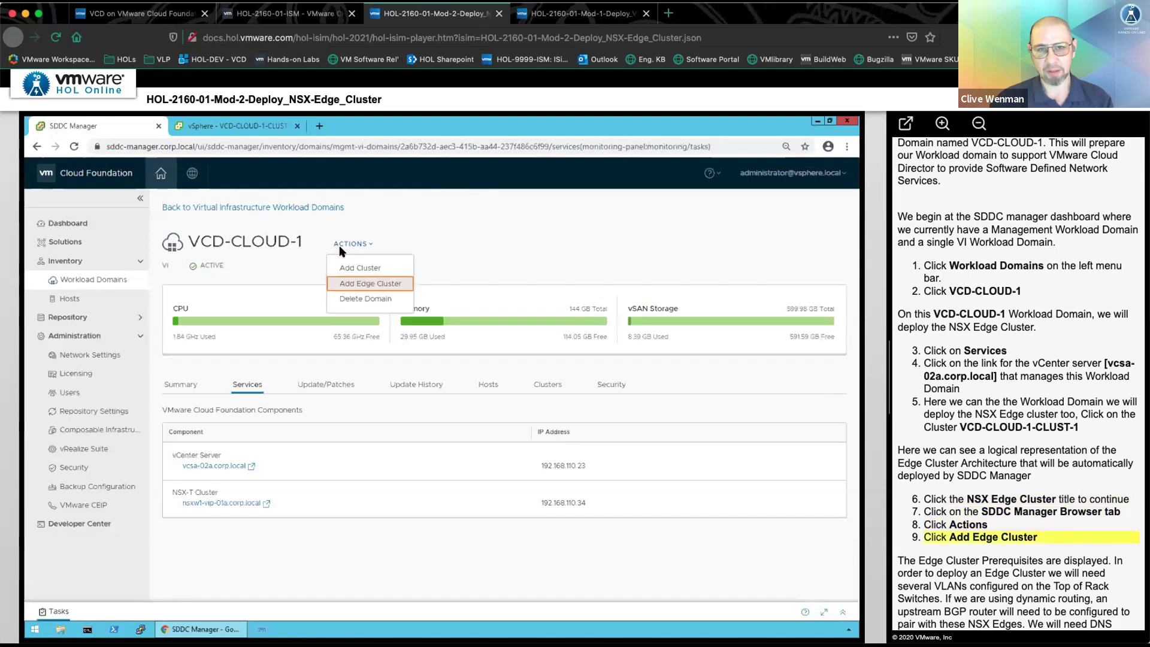
{"action": "left_click", "coordinate": [393, 282]}
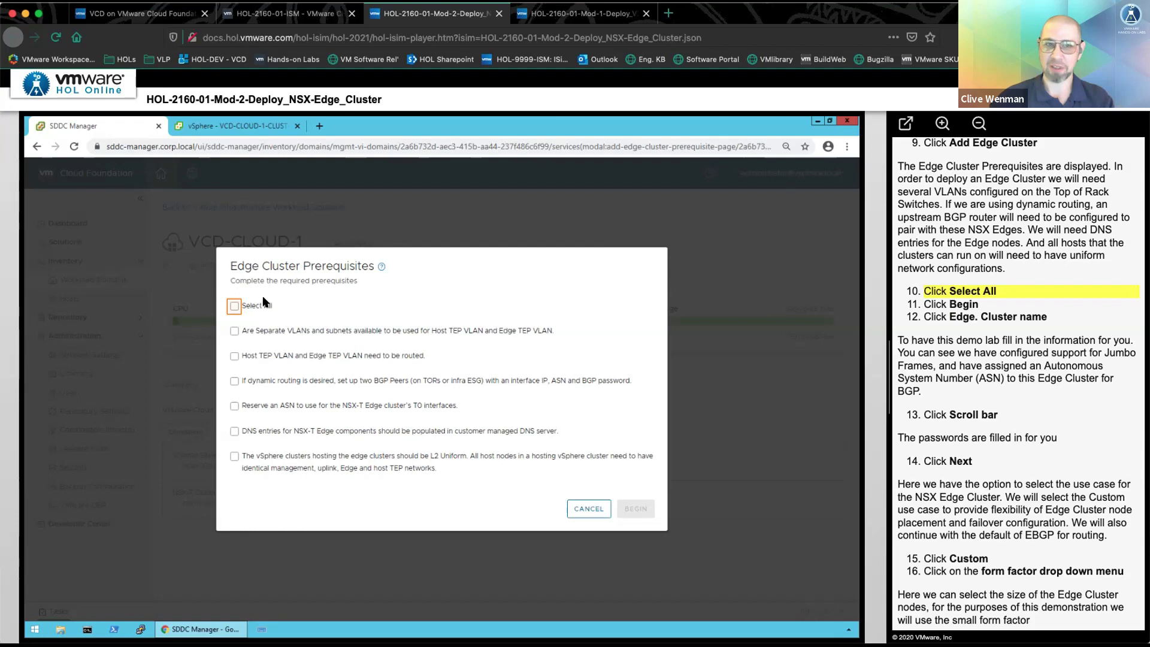
{"action": "left_click", "coordinate": [233, 306]}
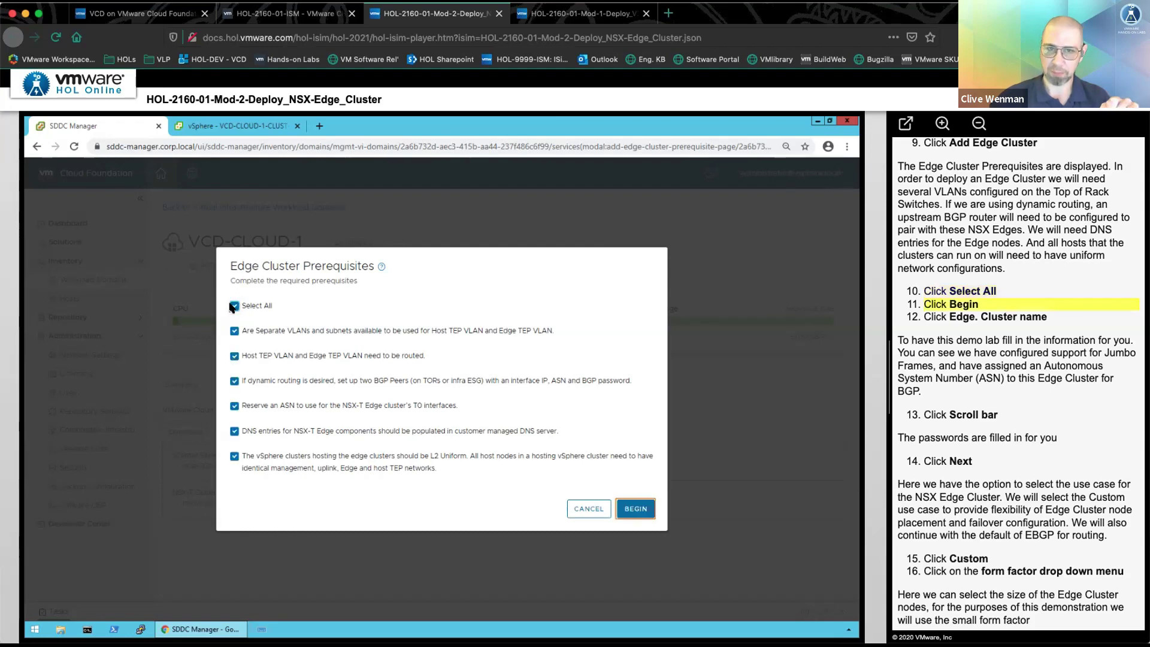
{"action": "left_click", "coordinate": [634, 509]}
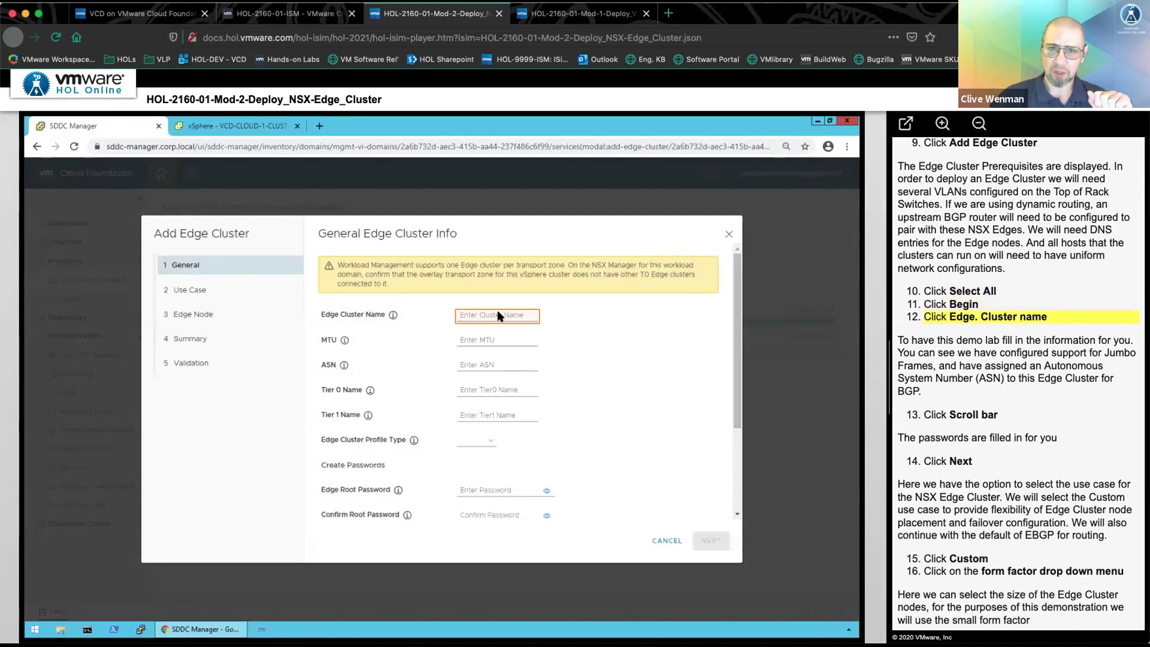
- Fill VCD-CLOUD-1-EDGE with MTU 9000, ASN 65010, VCD-CLOUD-1-T0/T1 names and passwords, then continue
{"action": "left_click", "coordinate": [498, 316]}
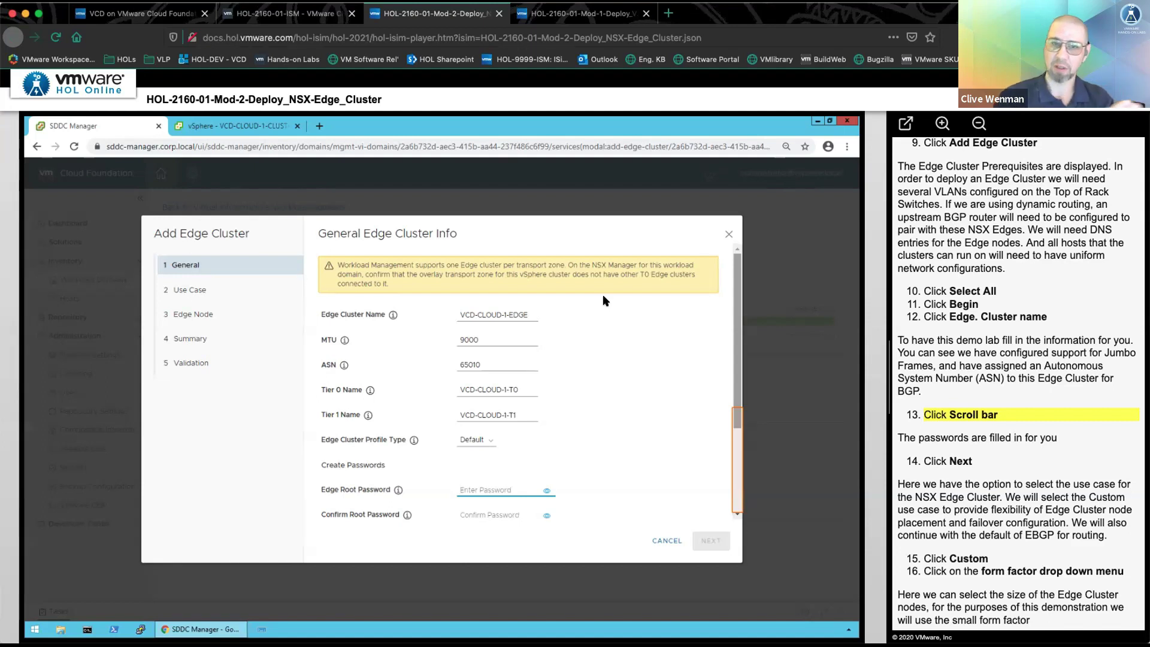
{"action": "left_click", "coordinate": [742, 458]}
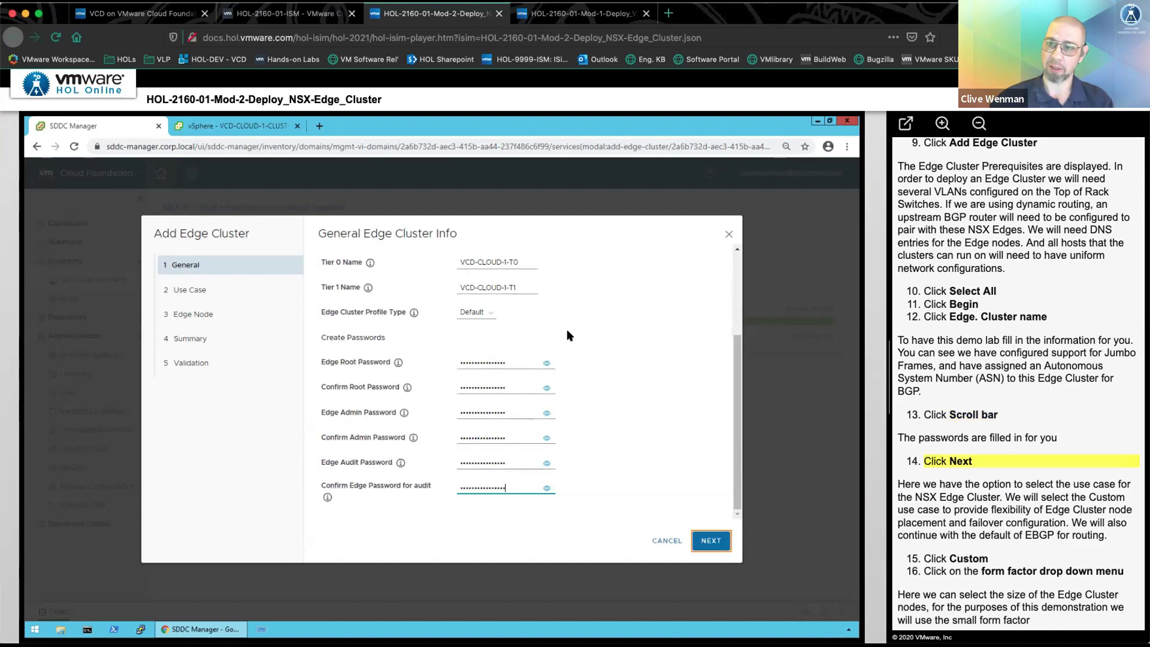
{"action": "left_click", "coordinate": [710, 547]}
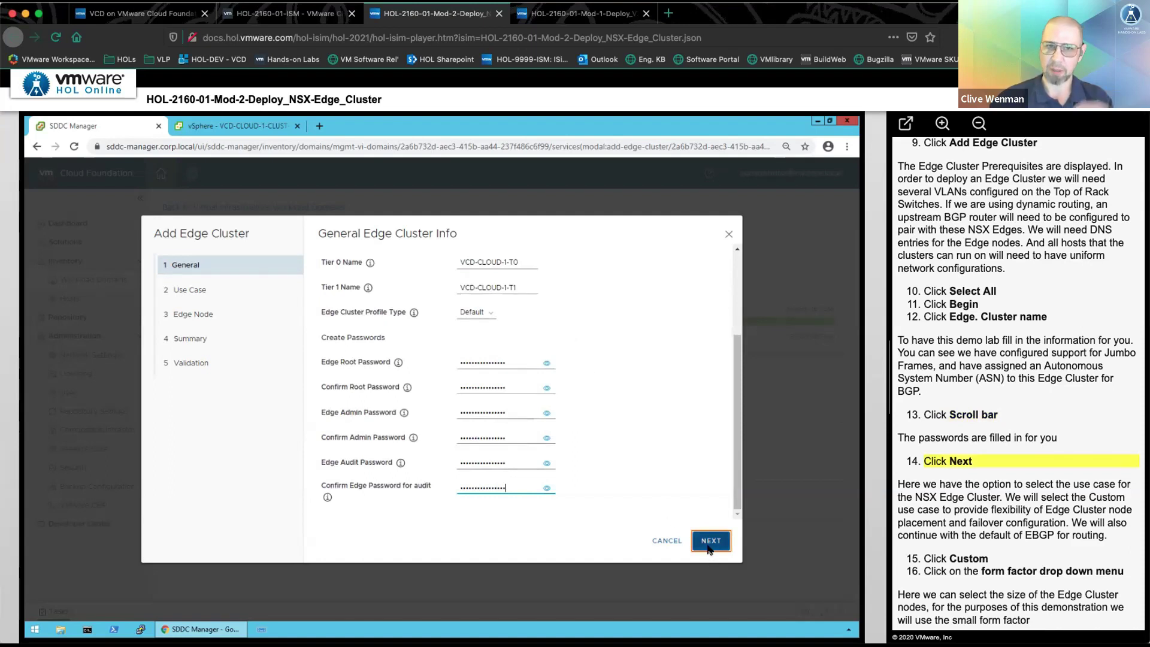
{"action": "left_click", "coordinate": [709, 547]}
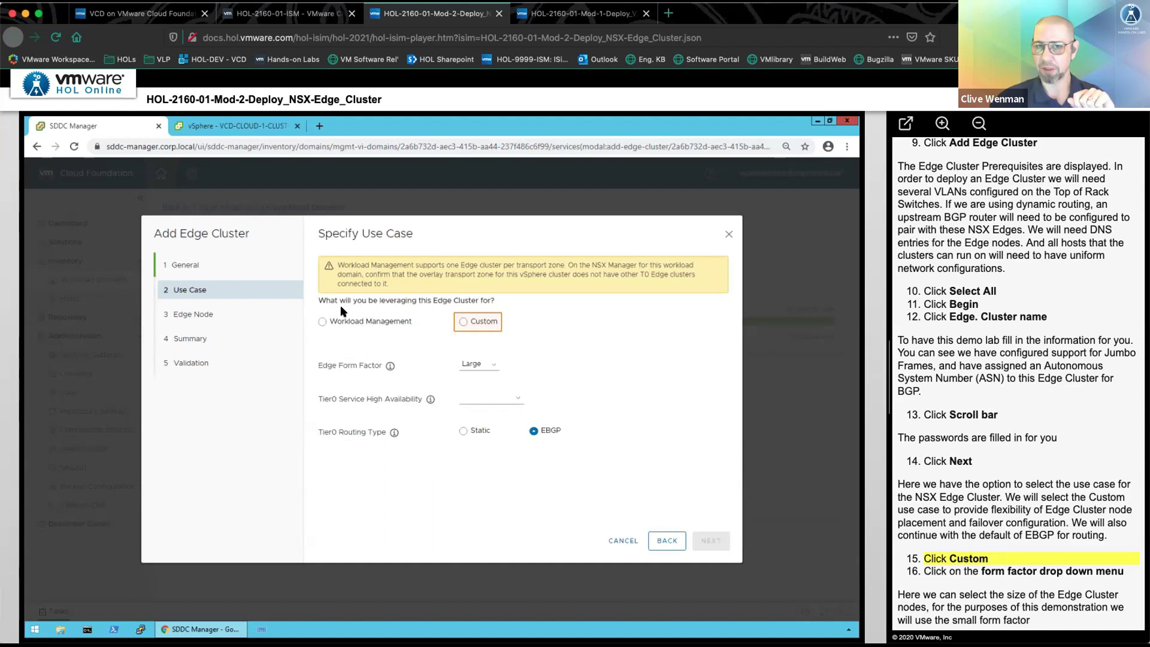
- Pick the Custom use case with Small form factor, Active-Active Tier-0 availability and EBGP routing
{"action": "left_click", "coordinate": [477, 323]}
{"action": "left_click", "coordinate": [494, 360]}
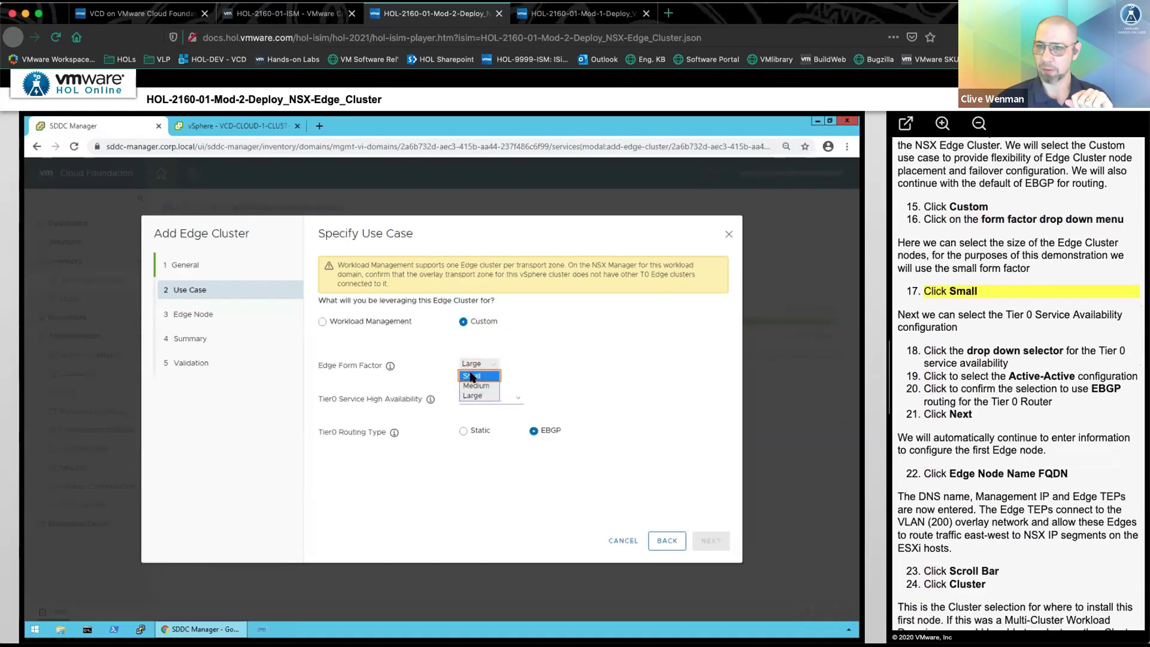
{"action": "left_click", "coordinate": [473, 377]}
{"action": "left_click", "coordinate": [495, 397]}
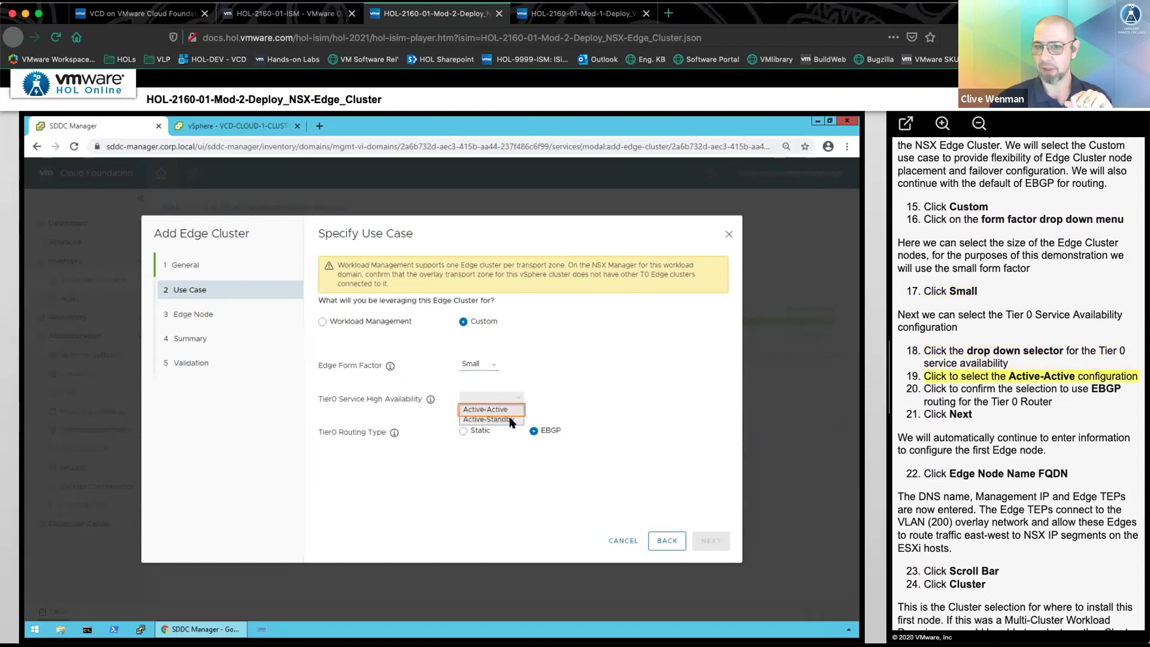
{"action": "left_click", "coordinate": [499, 410]}
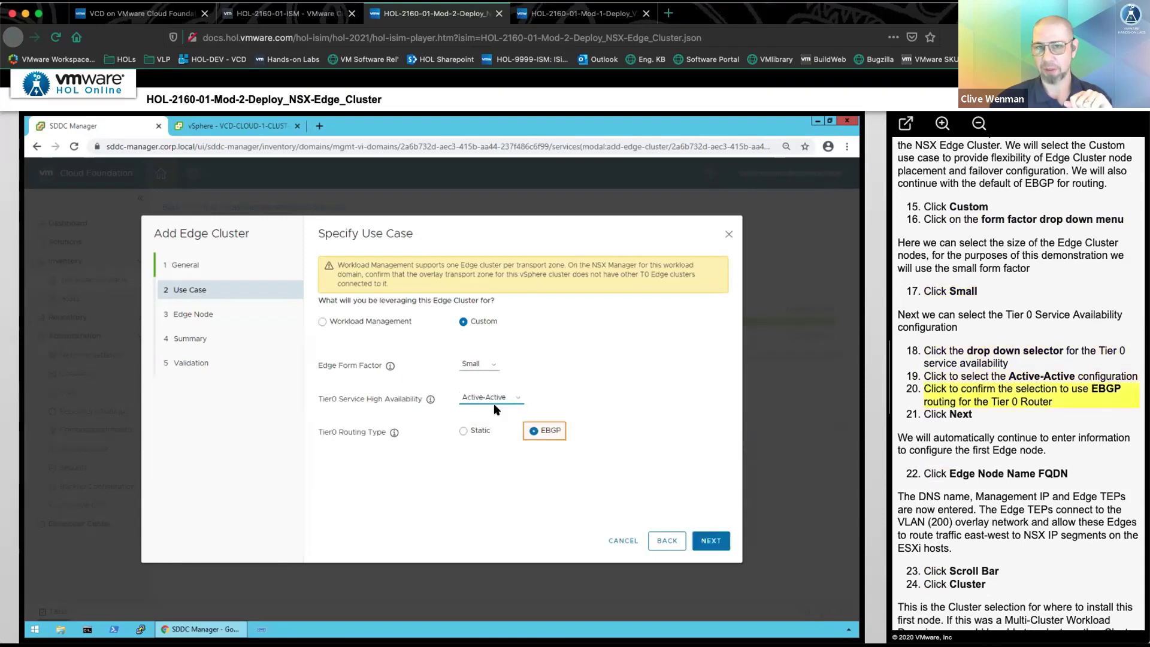
{"action": "left_click", "coordinate": [550, 431]}
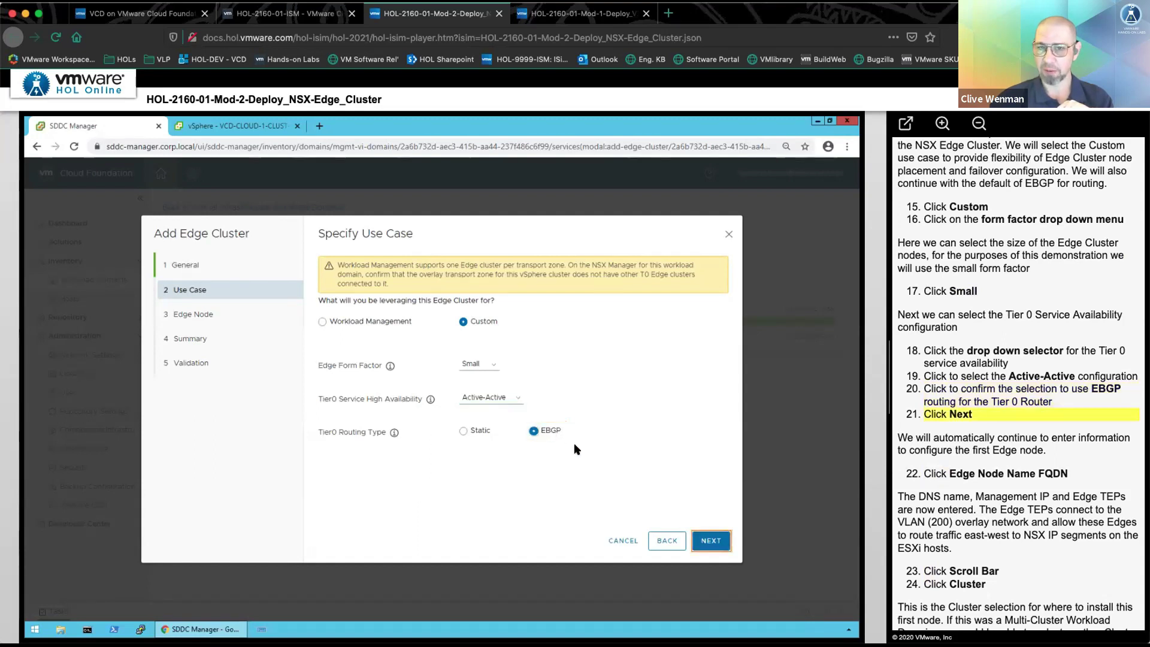
- Fill the first edge node with management IP 192.168.110.38/24, TEP addresses and VLAN 200, then list clusters
{"action": "left_click", "coordinate": [700, 539]}
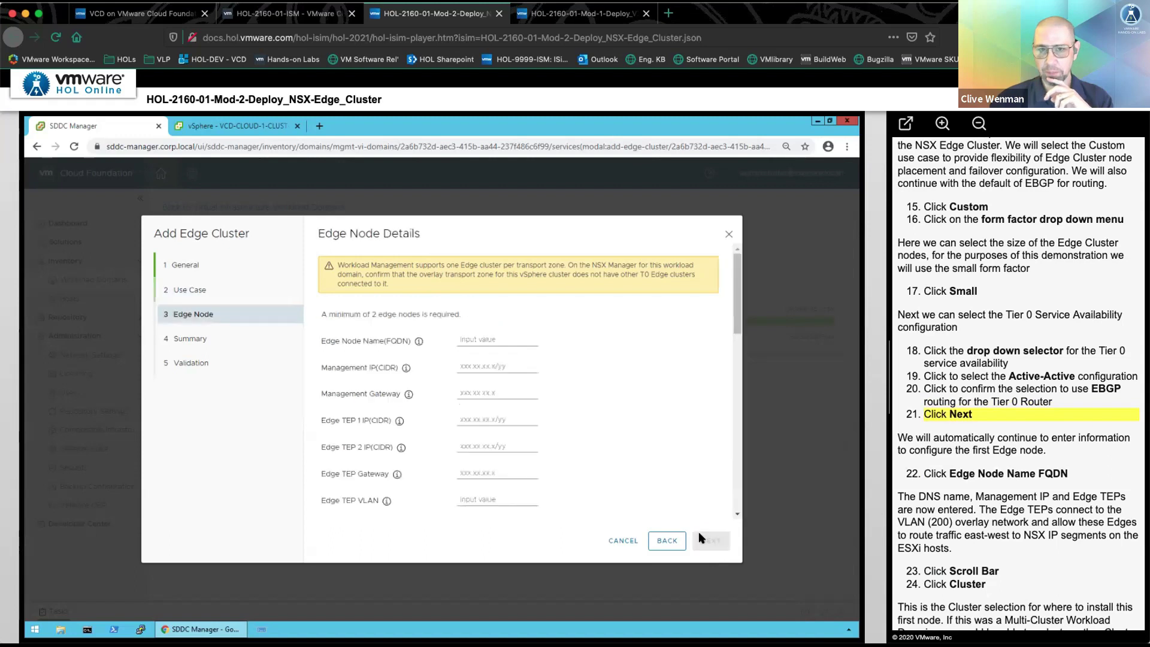
{"action": "left_click", "coordinate": [483, 342]}
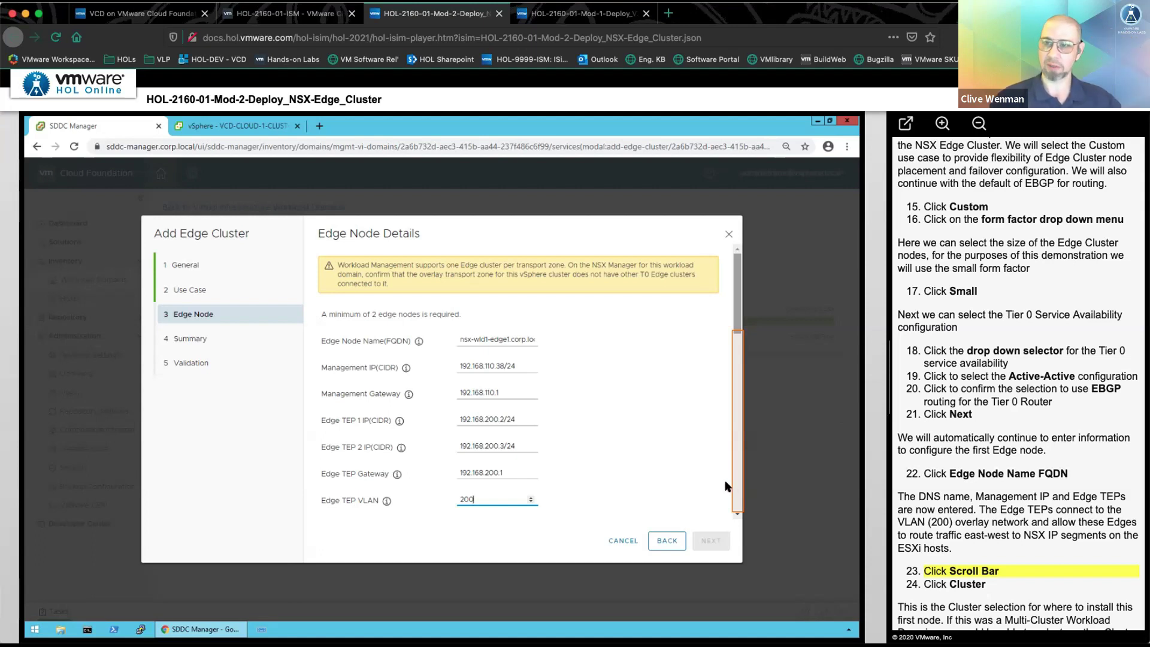
{"action": "left_click", "coordinate": [737, 485]}
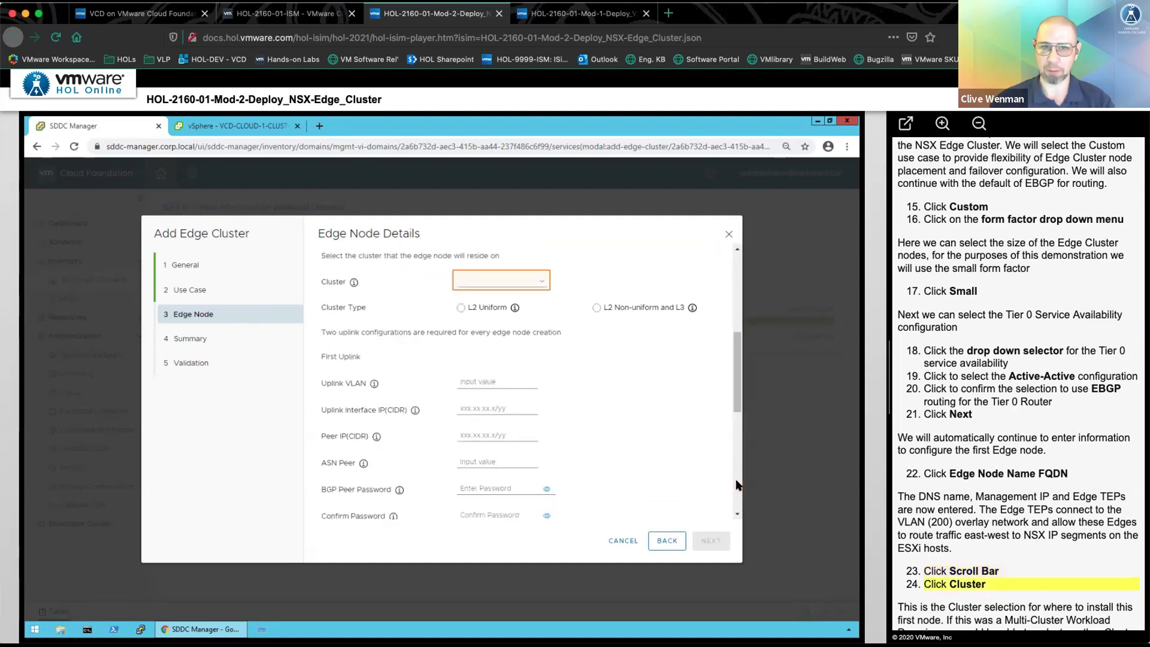
{"action": "left_click", "coordinate": [487, 282]}
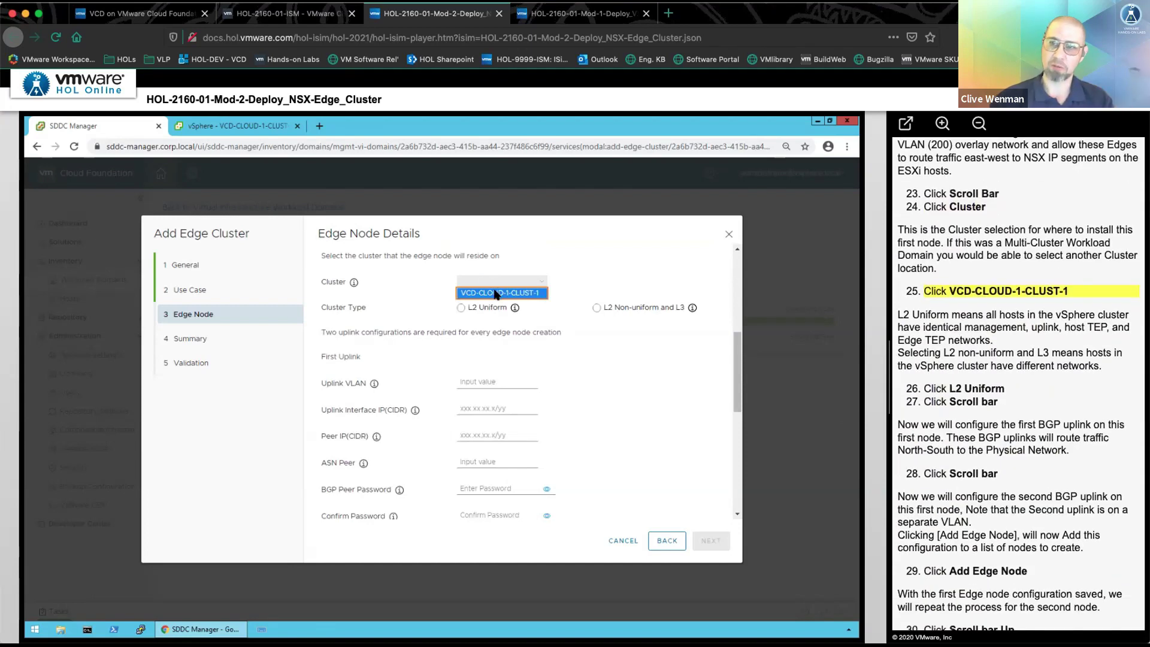
- Place the node on VCD-CLOUD-1-CLUST-1 (L2 Uniform); set uplink VLAN 130, 192.168.130.2/24, peer 192.168.130.1/24, ASN 65002, BGP password
{"action": "left_click", "coordinate": [496, 294]}
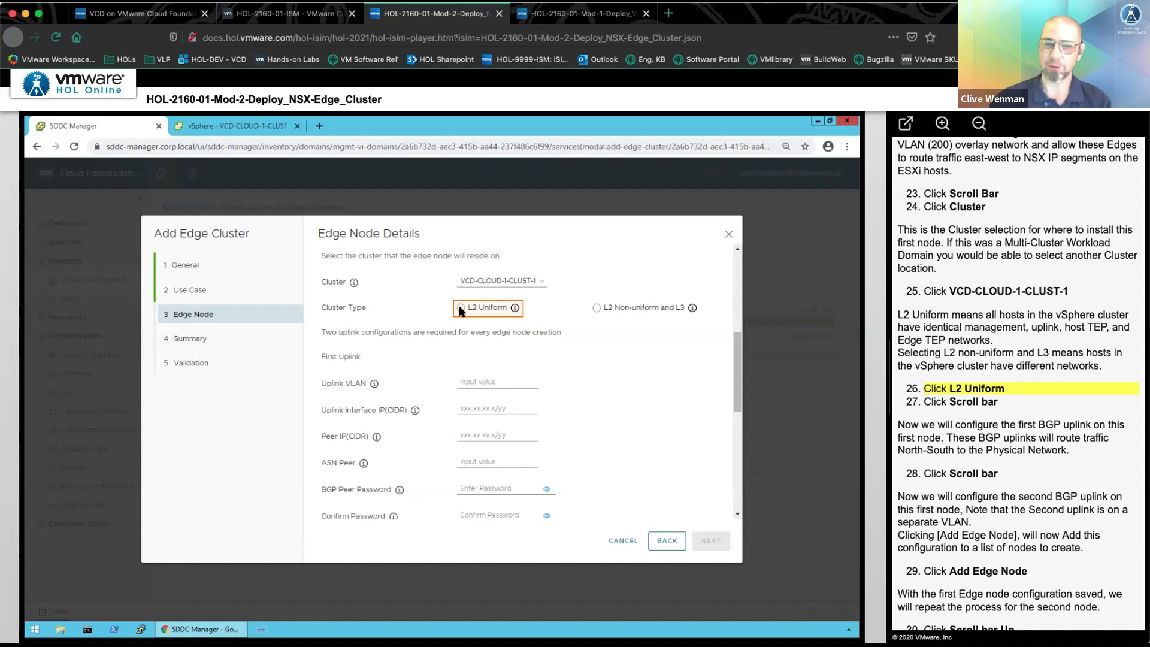
{"action": "left_click", "coordinate": [461, 309]}
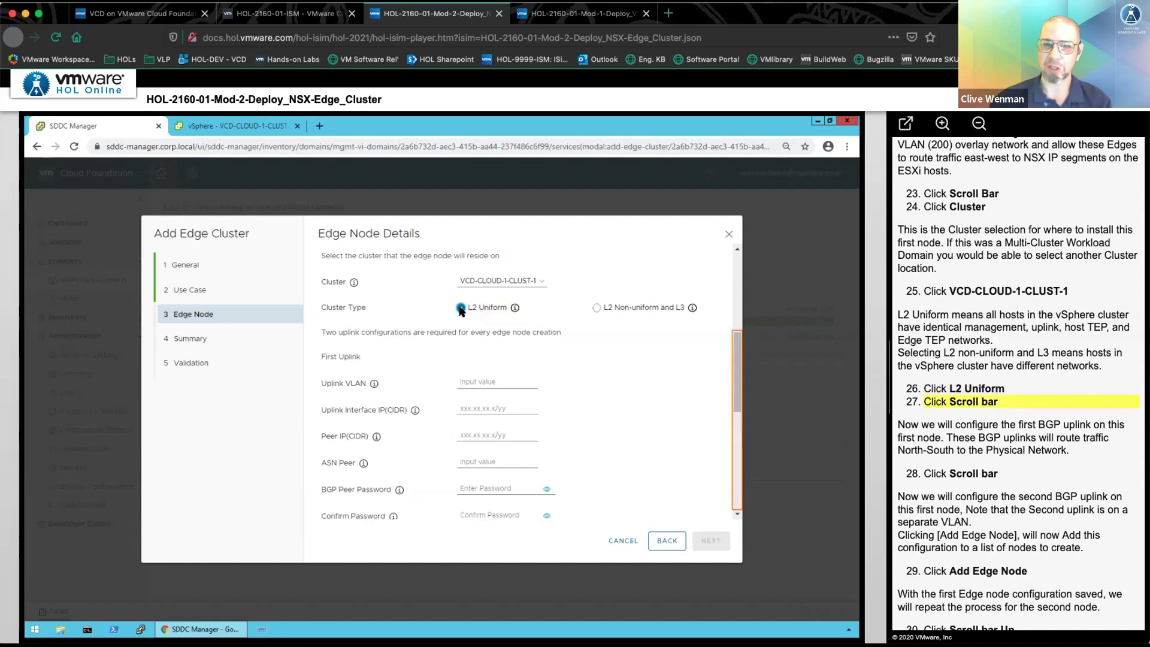
{"action": "left_click", "coordinate": [740, 444]}
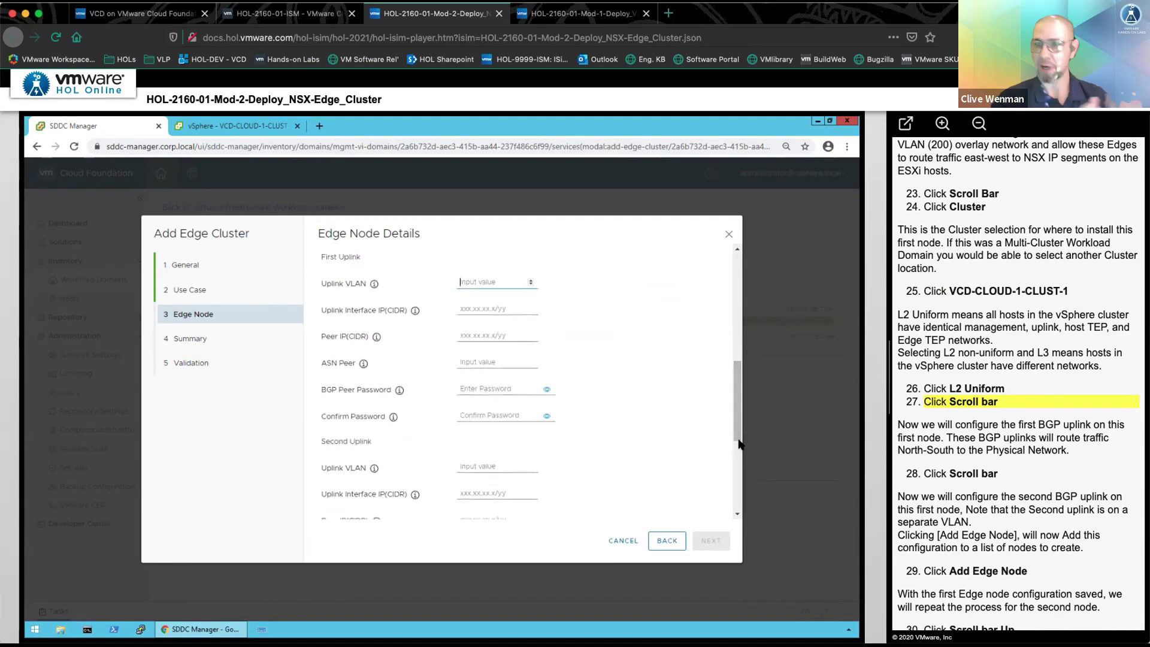
{"action": "type", "text": "130"}
{"action": "key", "text": "Tab"}
{"action": "type", "text": "192.168.130.2/24"}
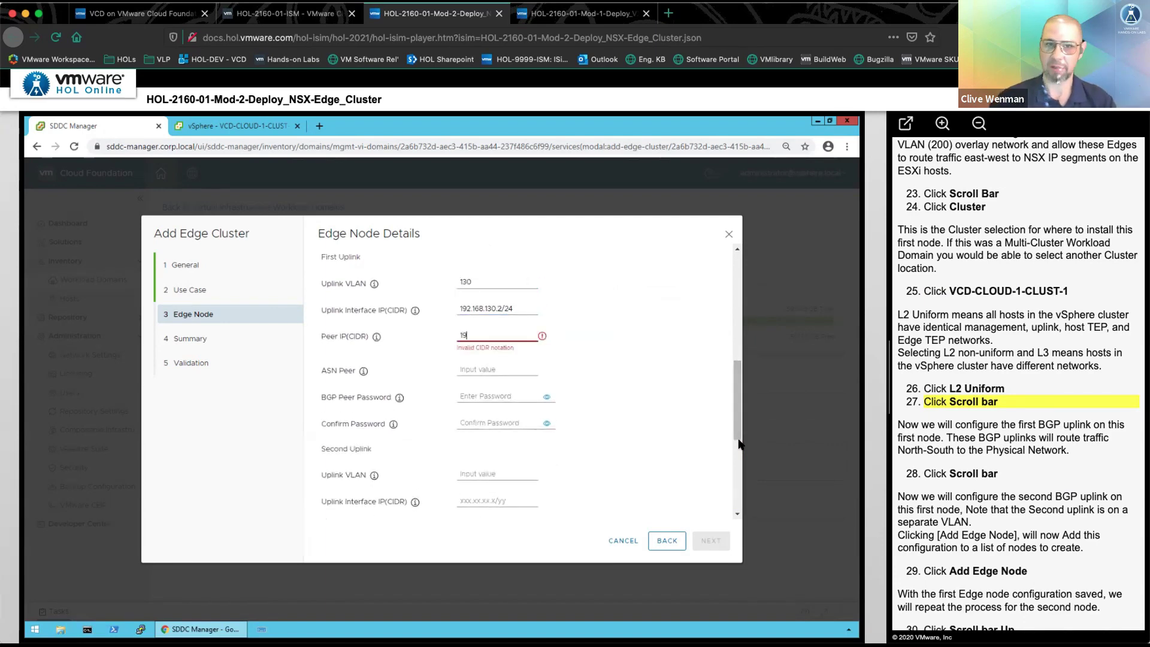
{"action": "key", "text": "Tab"}
{"action": "type", "text": "192.168.130.1/24"}
{"action": "key", "text": "Tab"}
{"action": "type", "text": "65002"}
{"action": "key", "text": "Tab"}
{"action": "type", "text": "VMware1!"}
{"action": "key", "text": "Tab"}
{"action": "type", "text": "VMware1!"}
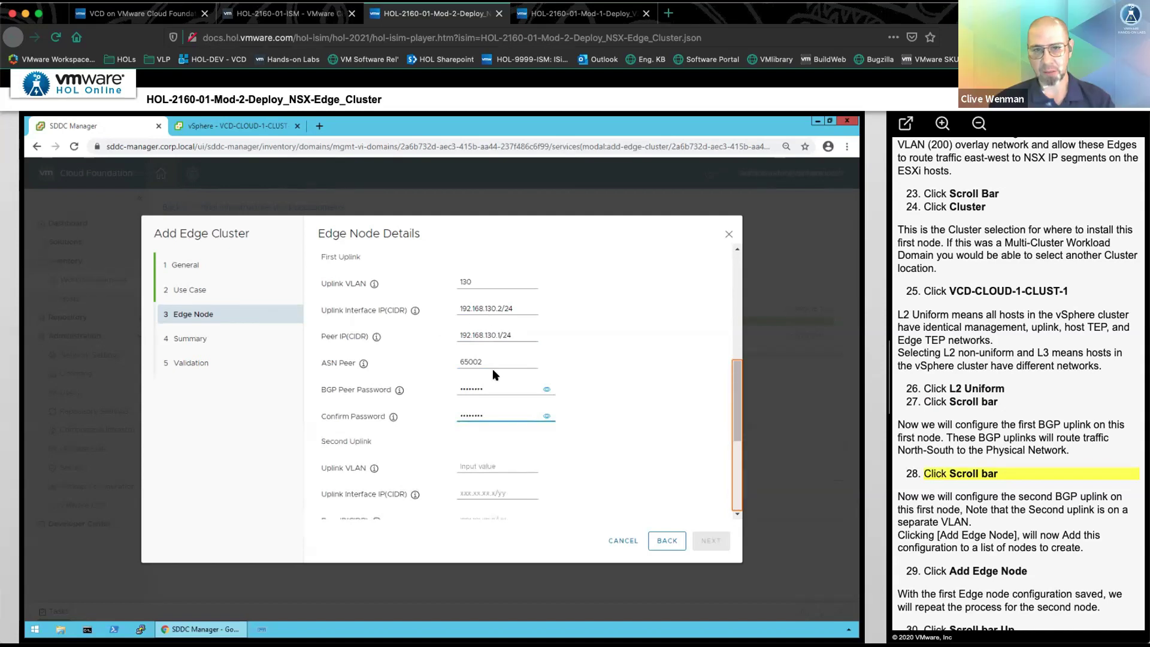
- Begin the second uplink with VLAN 230, interface 192.168.230.2/24, and start its peer address
{"action": "left_click", "coordinate": [737, 472]}
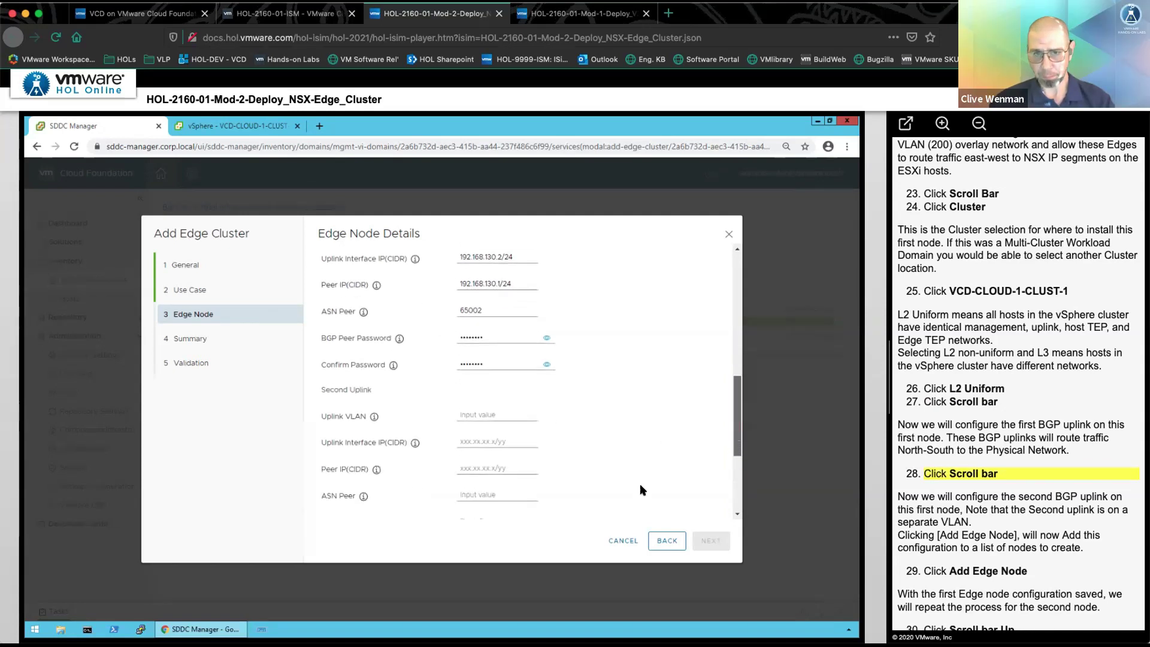
{"action": "left_click", "coordinate": [485, 276]}
{"action": "type", "text": "230"}
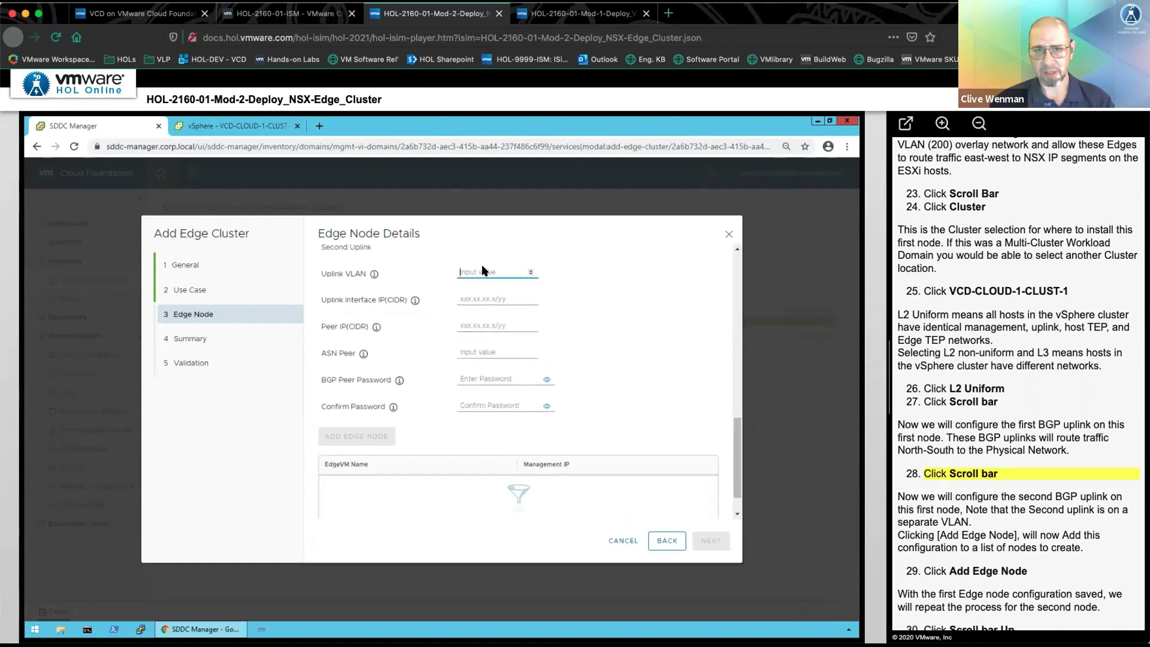
{"action": "key", "text": "Tab"}
{"action": "type", "text": "192.168.230.2/24"}
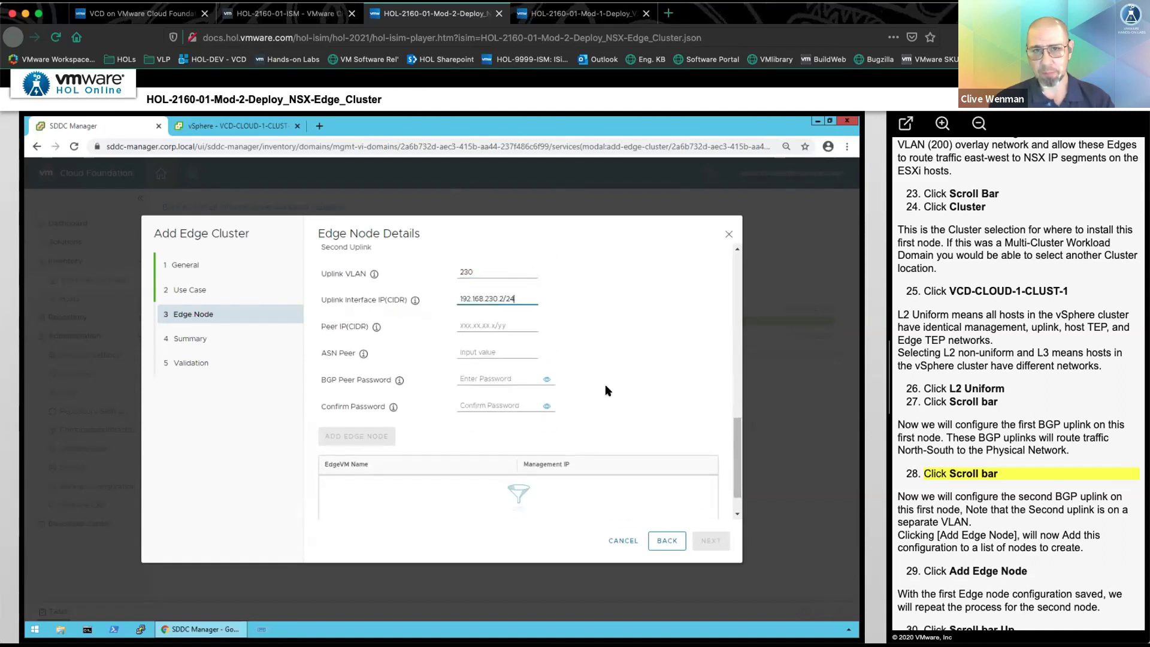
{"action": "key", "text": "Tab"}
{"action": "type", "text": "192"}
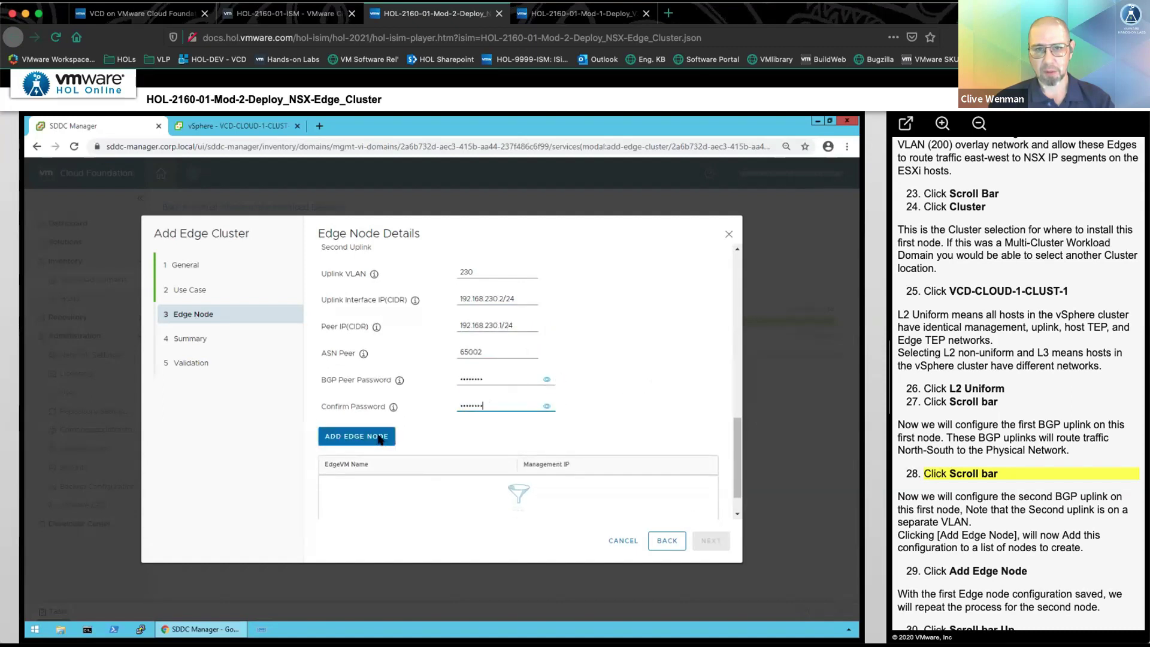
- Save the first edge node and name the second one nsx-wld1-edge2.corp.local
{"action": "left_click", "coordinate": [332, 438]}
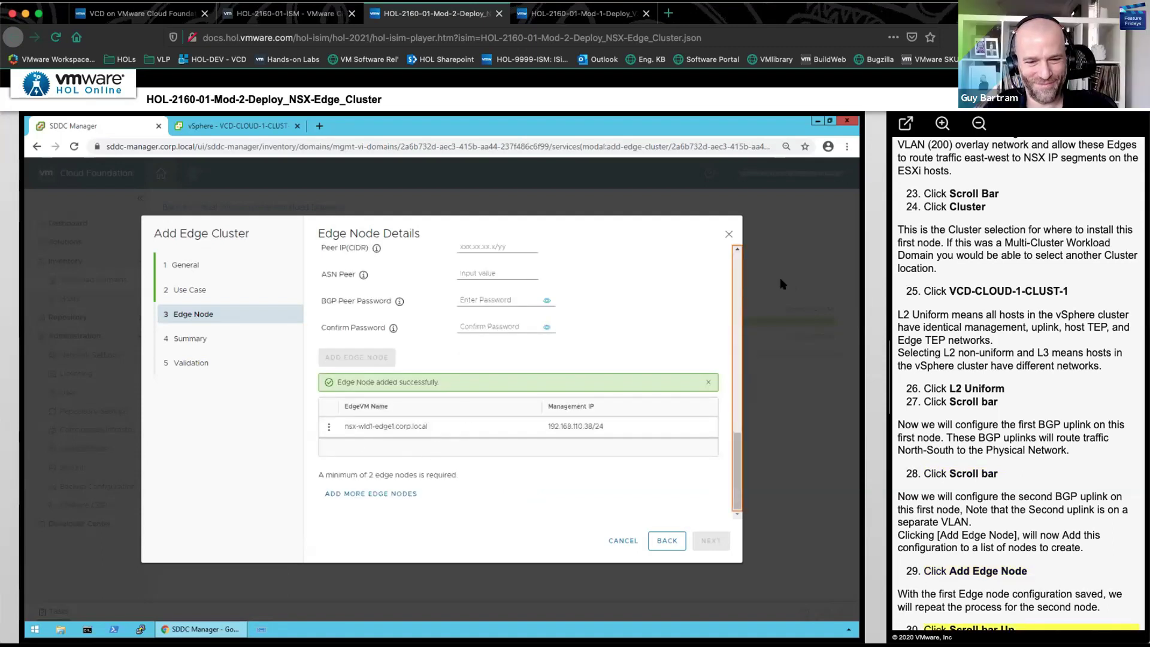
{"action": "left_click", "coordinate": [739, 272]}
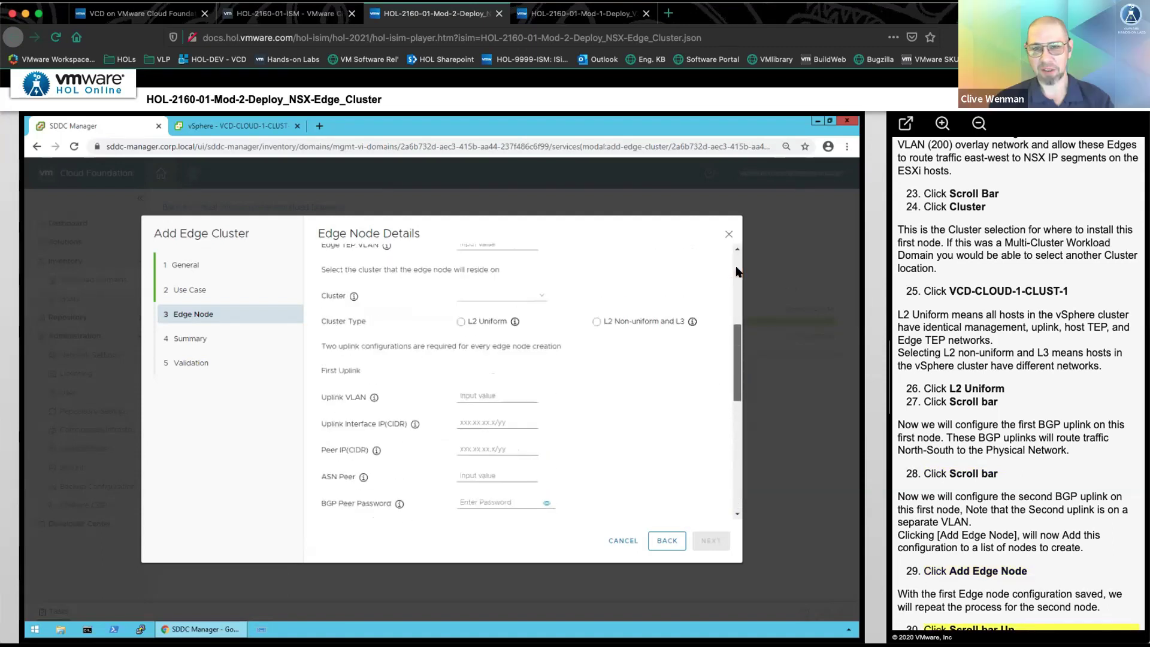
{"action": "scroll", "coordinate": [471, 296], "scroll_direction": "up", "scroll_amount": 3}
{"action": "left_click", "coordinate": [486, 316]}
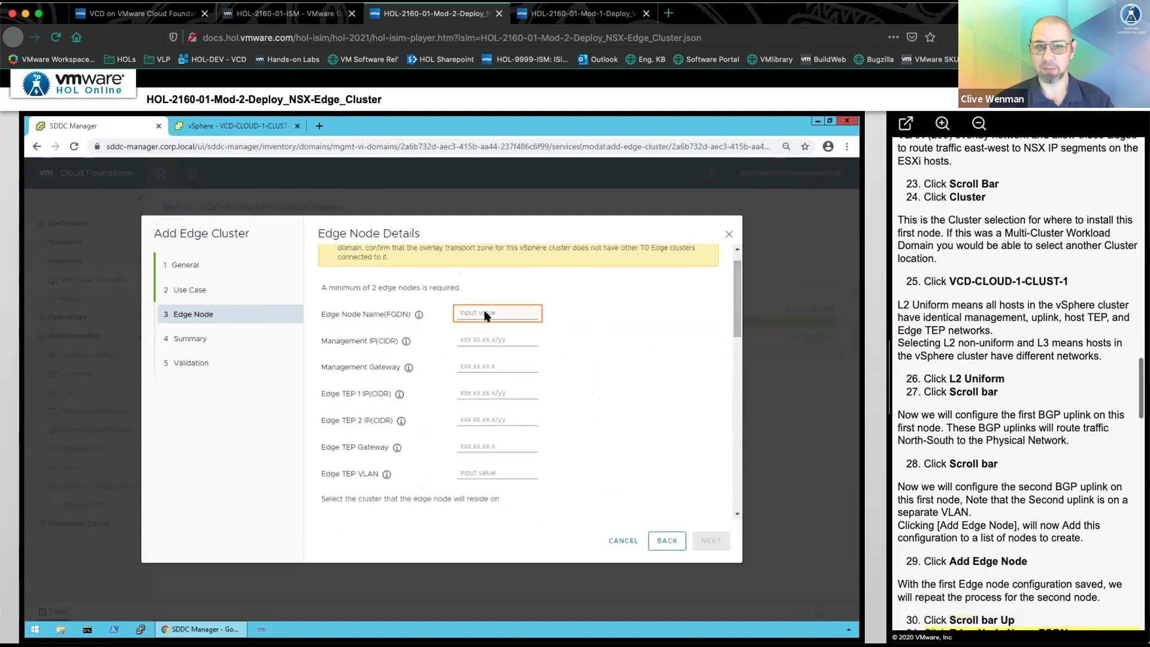
{"action": "type", "text": "nsx-wld1-edge2.corp.loca"}
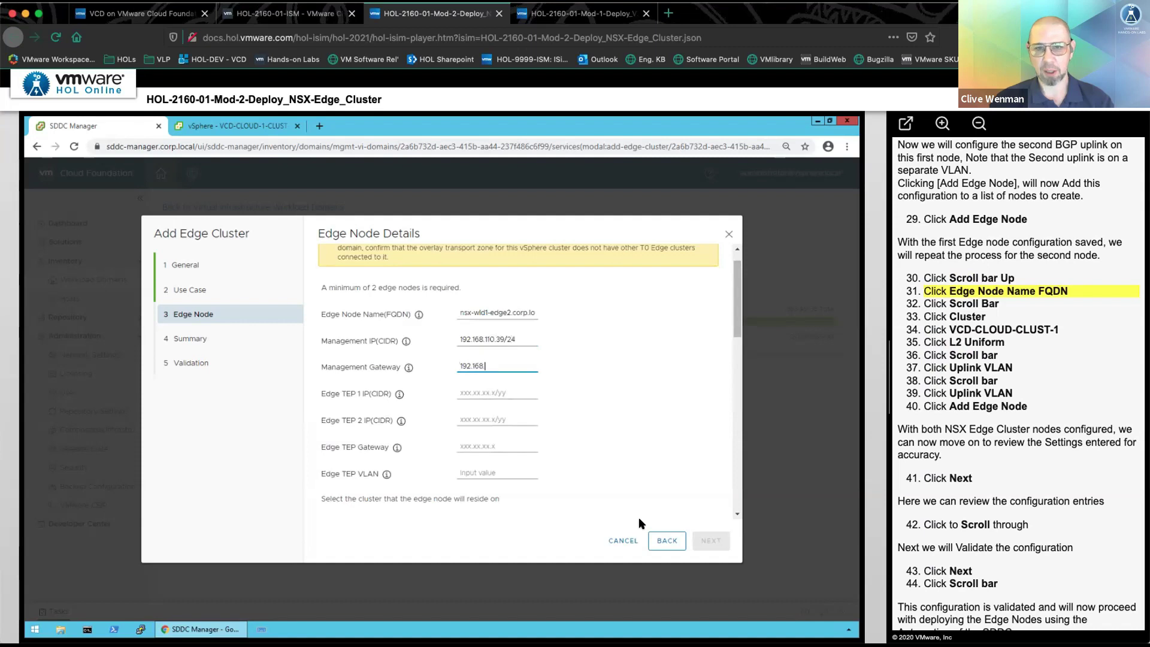
{"action": "left_click", "coordinate": [735, 468]}
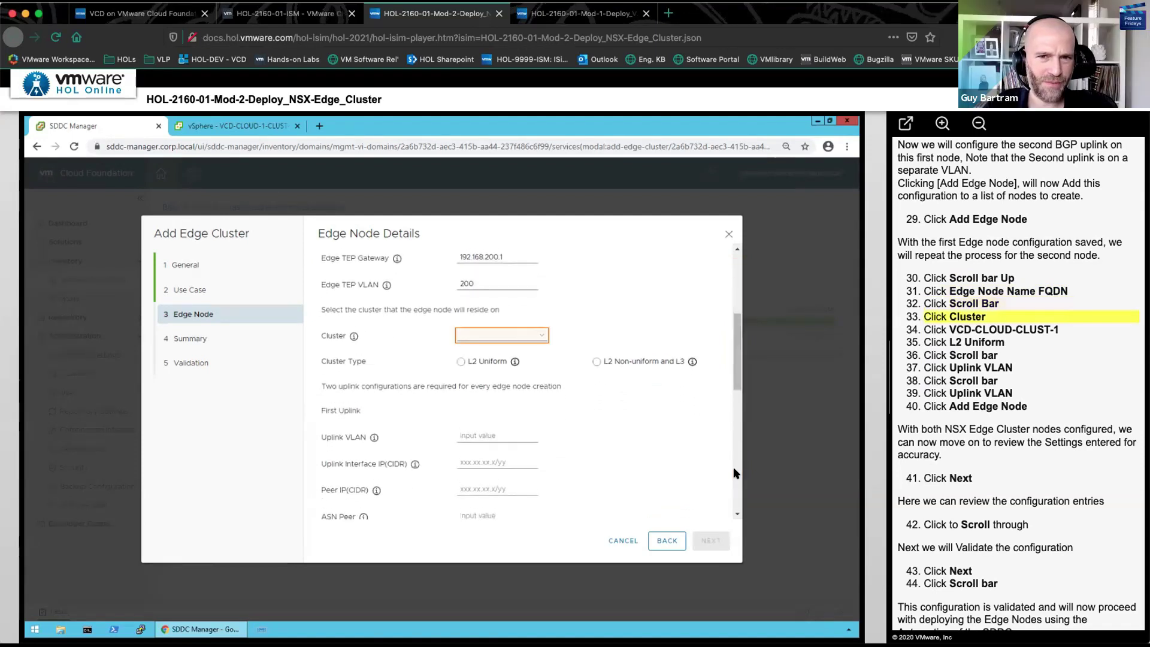
- Put nsx-wld1-edge2 on VCD-CLOUD-1-CLUST-1 as L2 Uniform, fill both uplinks, and add it
{"action": "left_click", "coordinate": [480, 333]}
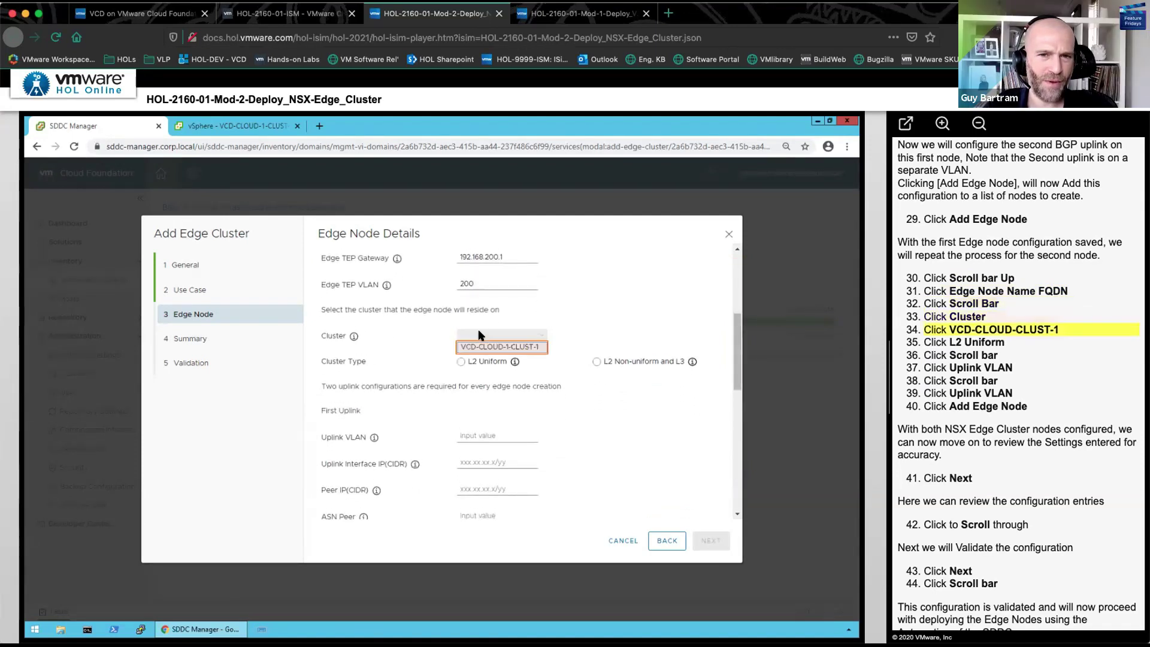
{"action": "left_click", "coordinate": [479, 348]}
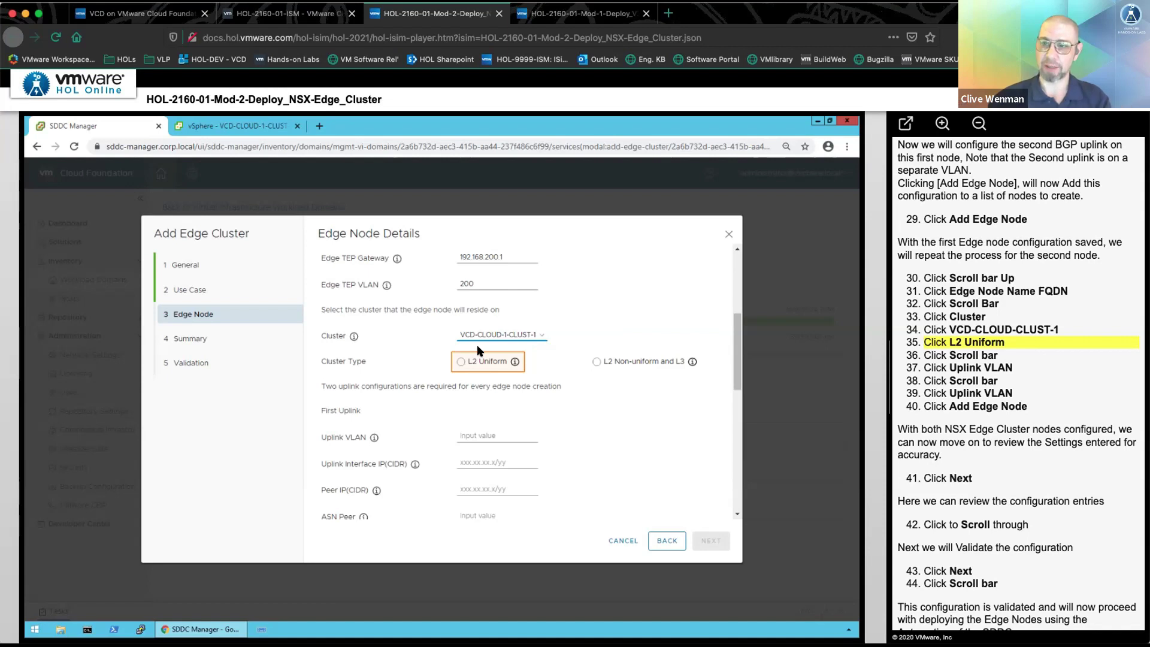
{"action": "left_click", "coordinate": [485, 364]}
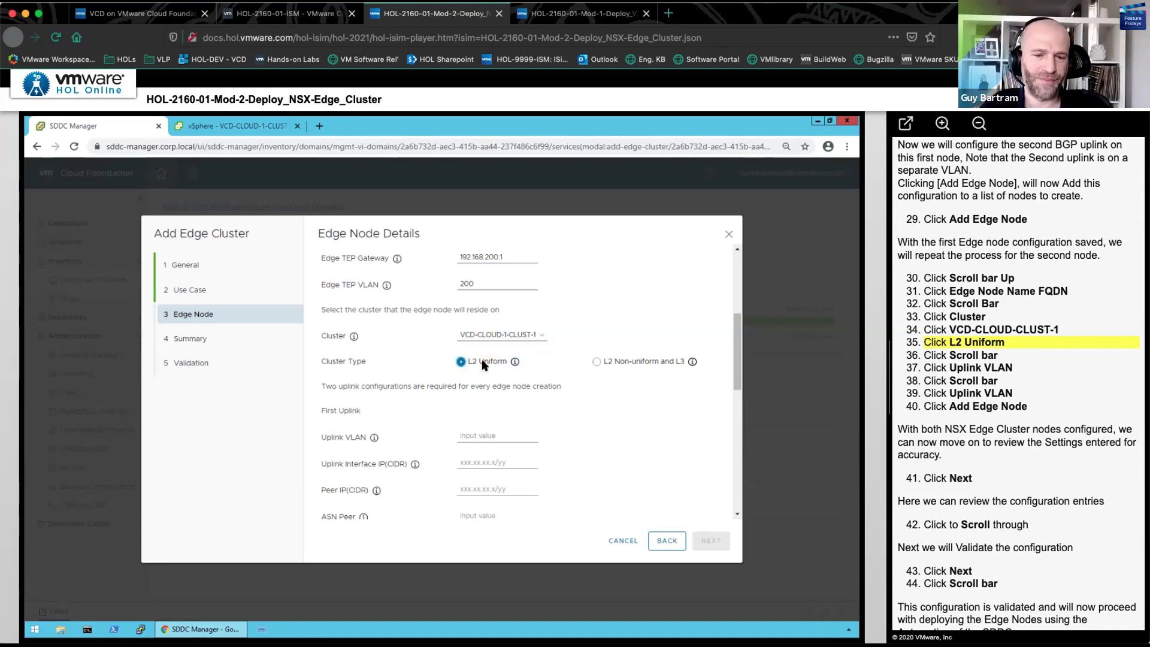
{"action": "left_click", "coordinate": [737, 475]}
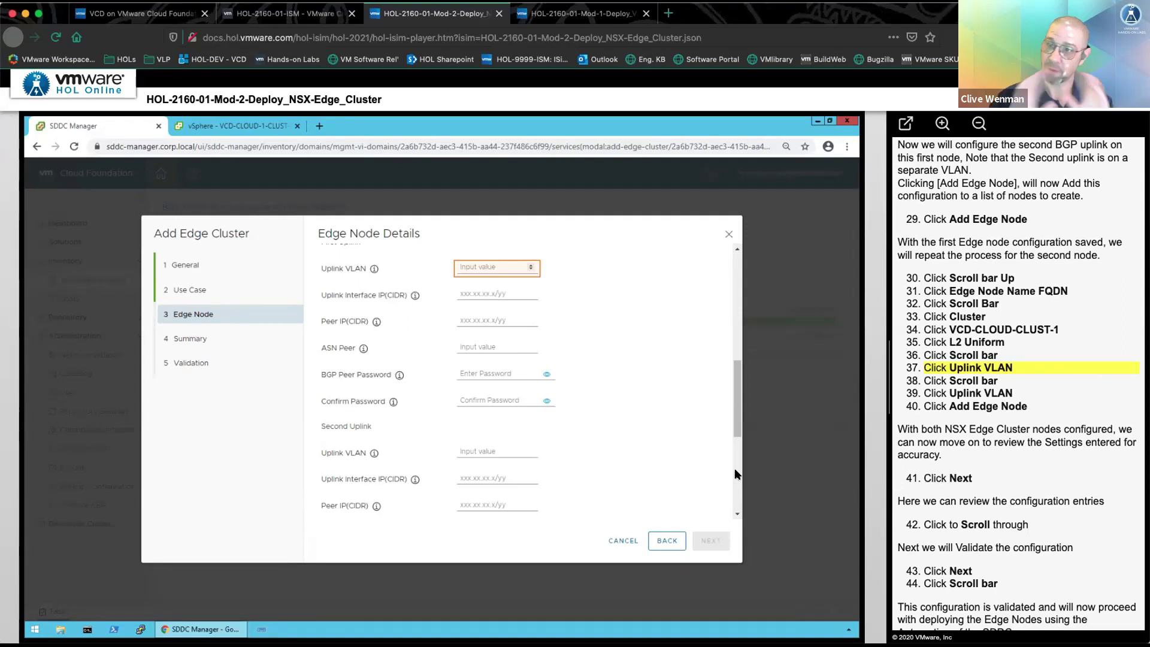
{"action": "left_click", "coordinate": [508, 272]}
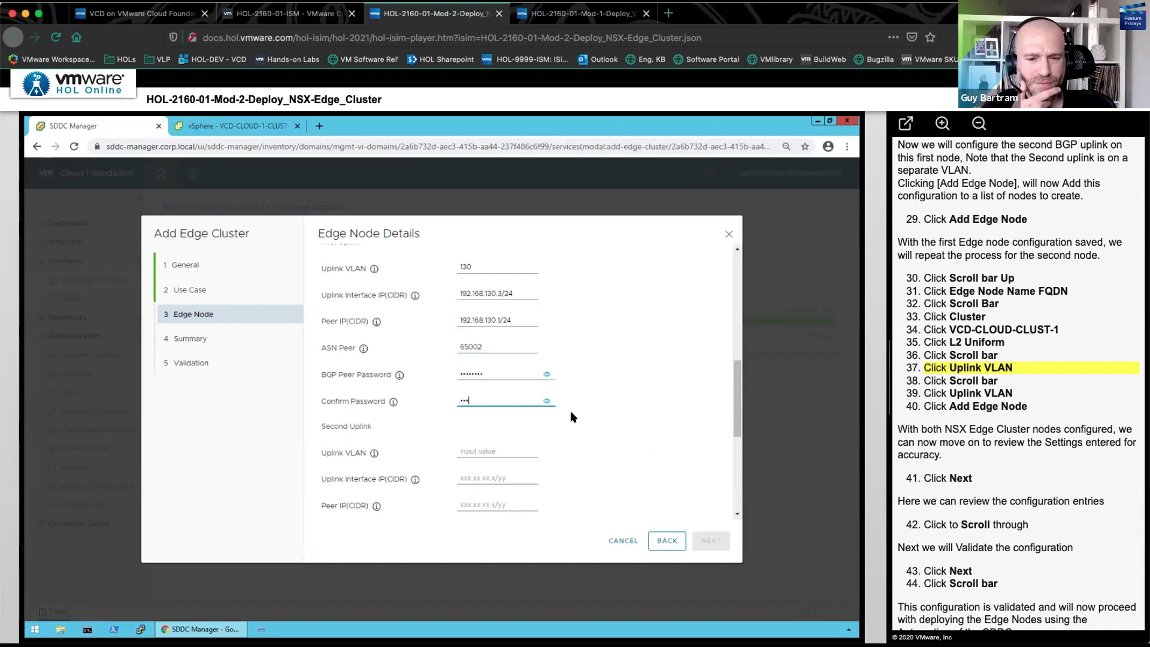
{"action": "left_click", "coordinate": [733, 484]}
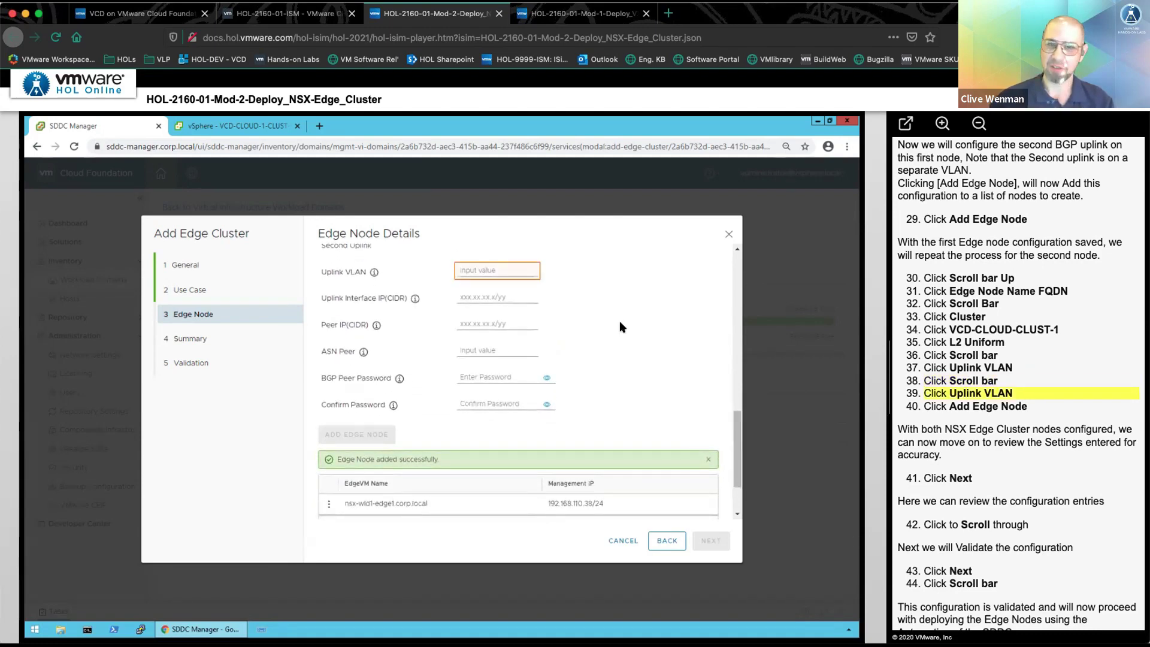
{"action": "left_click", "coordinate": [512, 269]}
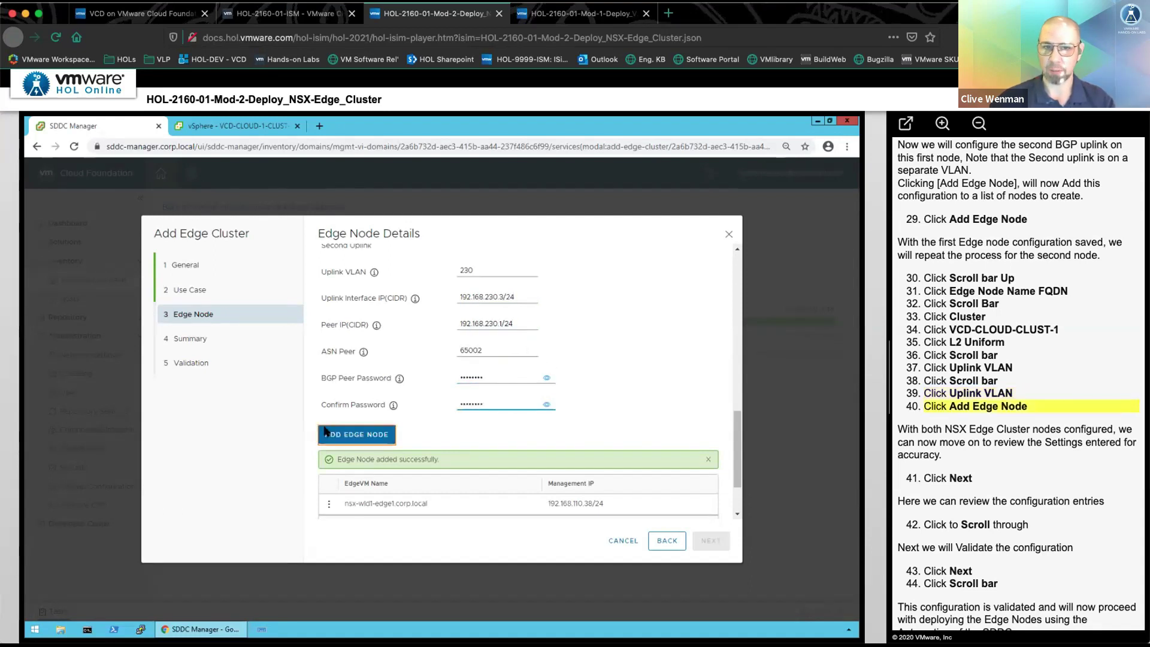
{"action": "left_click", "coordinate": [334, 432]}
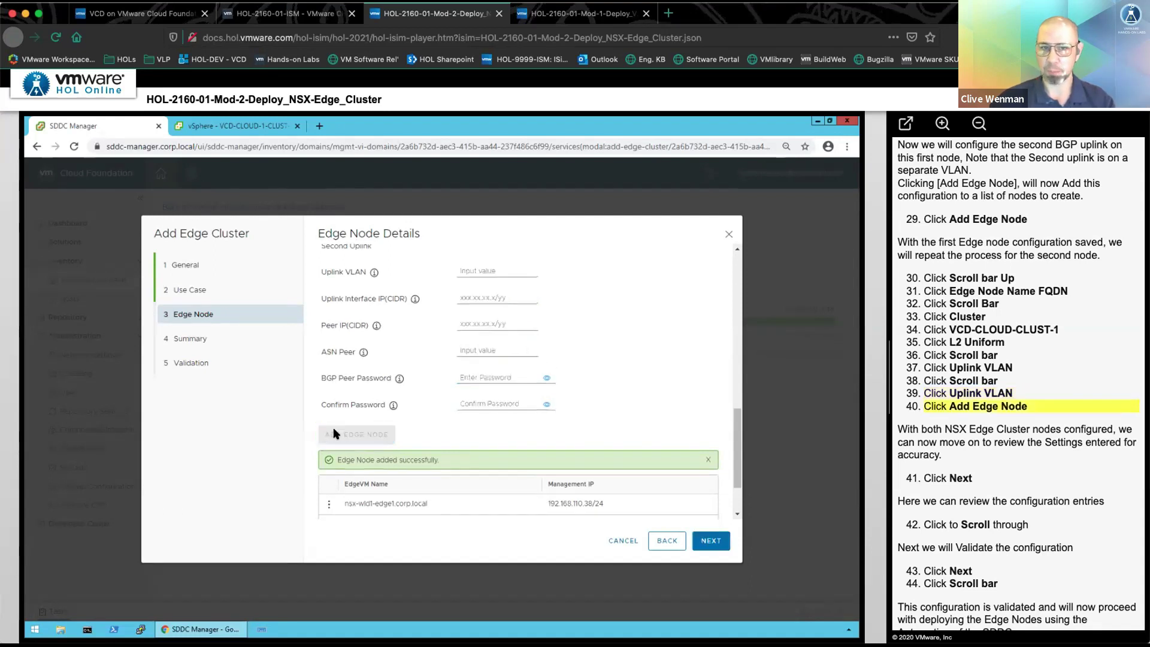
- Go through the edge cluster Summary and run Validation, confirming every check reads SUCCEEDED
{"action": "left_click", "coordinate": [709, 551]}
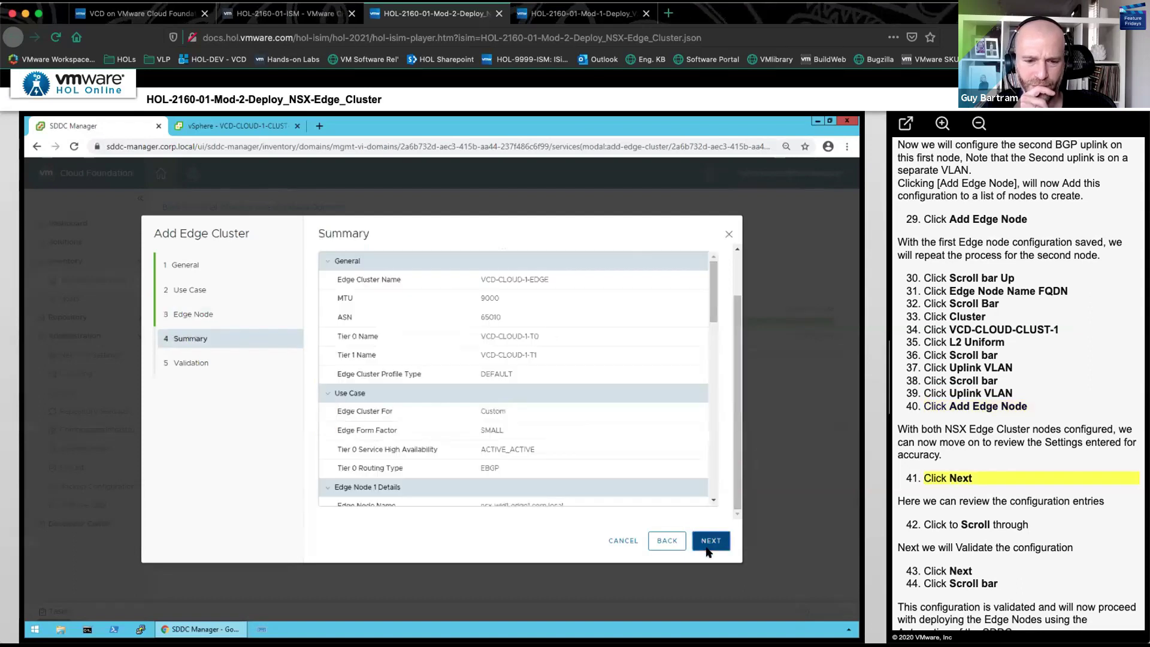
{"action": "left_click", "coordinate": [711, 449]}
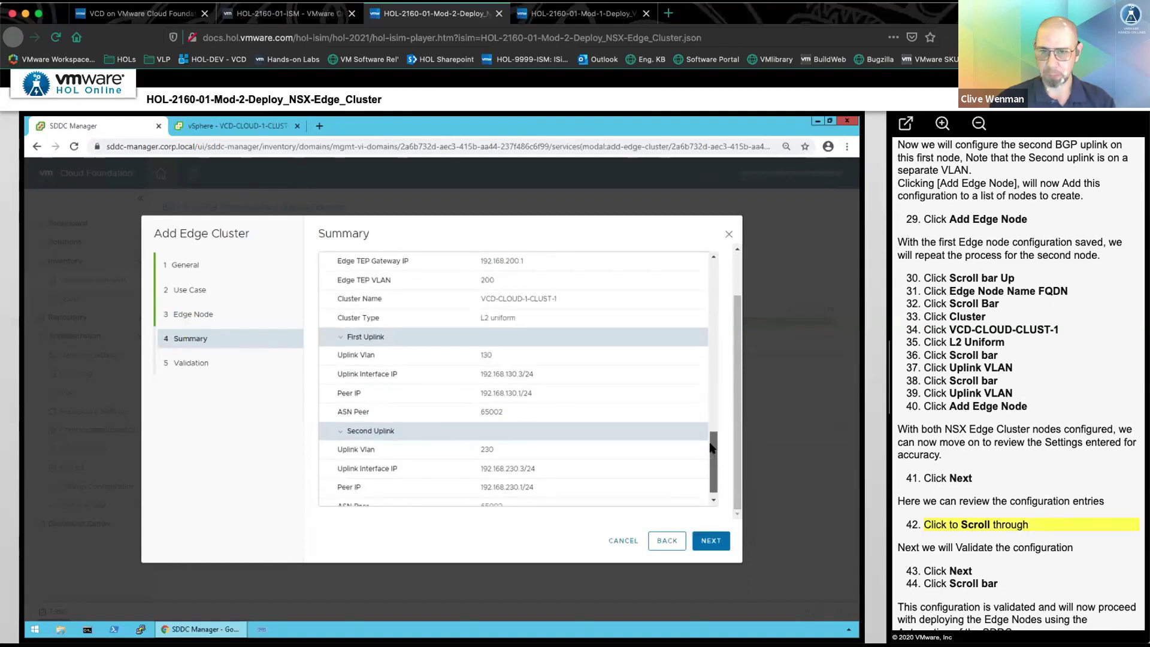
{"action": "left_click", "coordinate": [721, 539]}
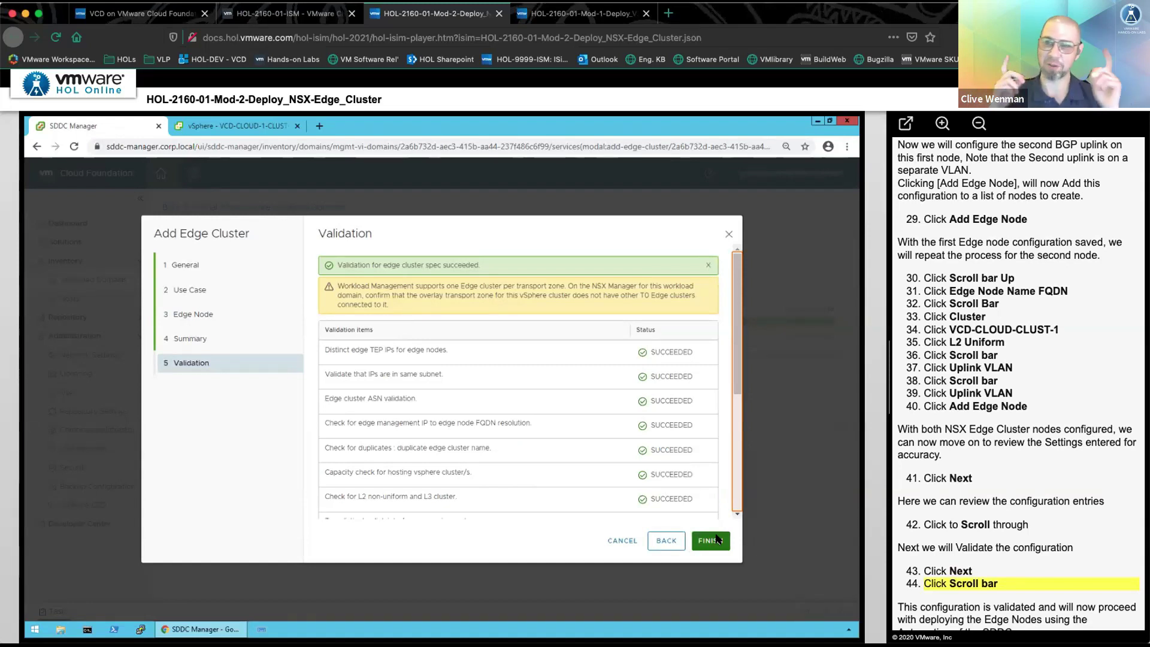
{"action": "left_click", "coordinate": [737, 466]}
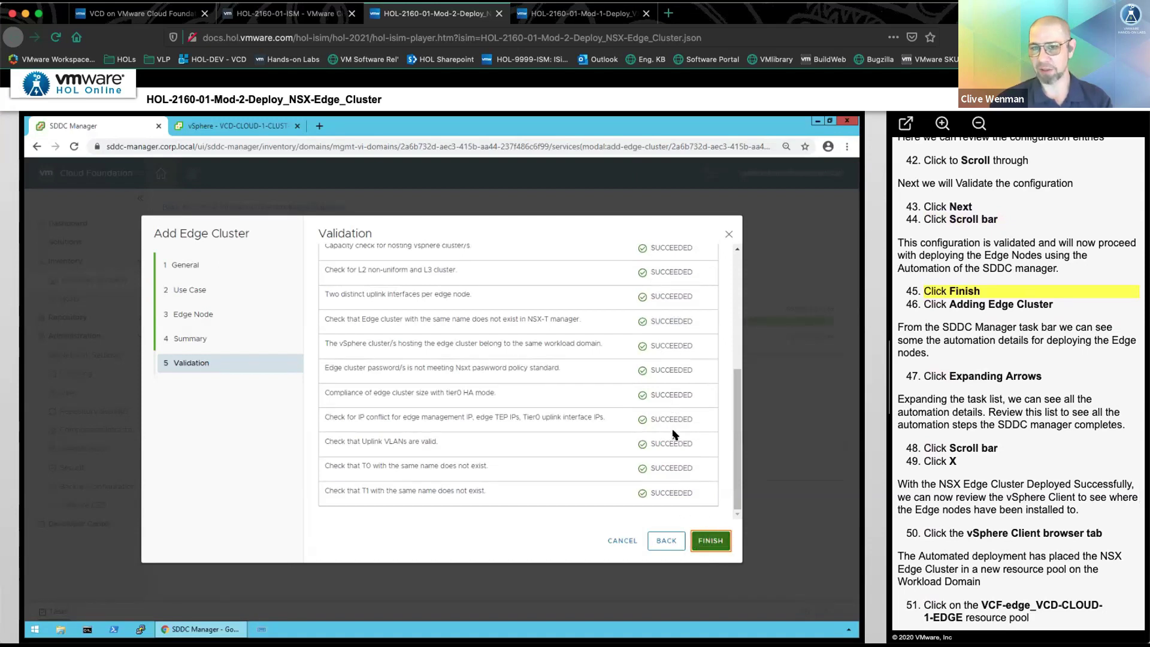
- Deploy the VCD-CLOUD-1-EDGE edge cluster and expand its Adding edge cluster task to list every subtask
{"action": "left_click", "coordinate": [711, 541]}
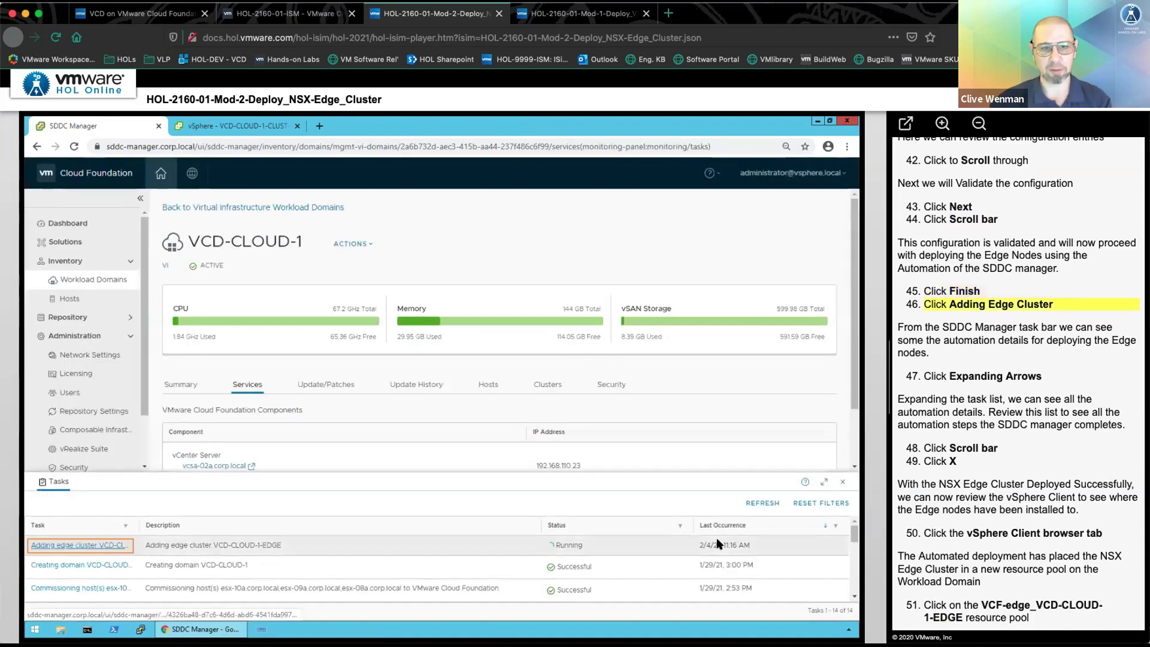
{"action": "left_click", "coordinate": [99, 545]}
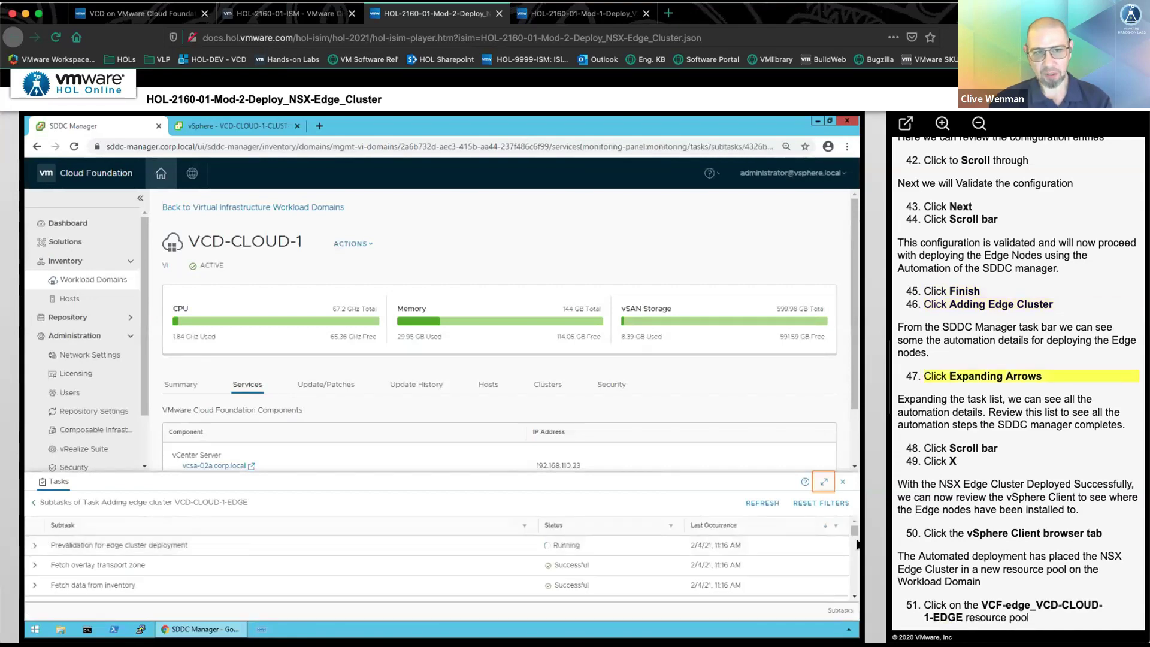
{"action": "left_click", "coordinate": [823, 483]}
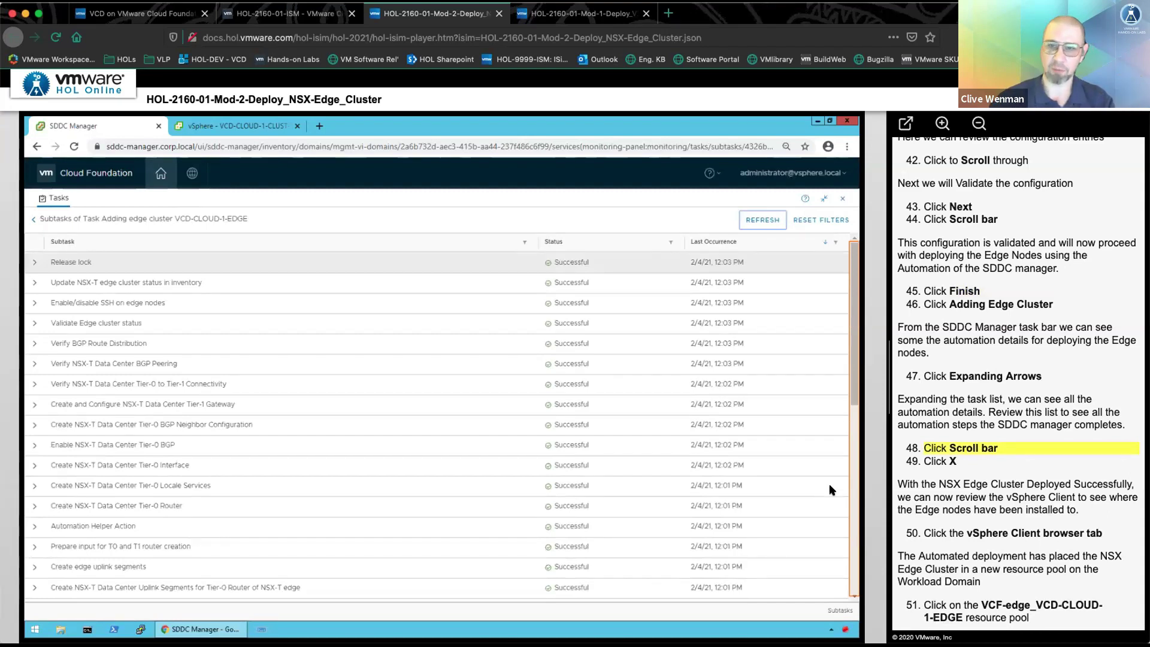
{"action": "left_click", "coordinate": [851, 493]}
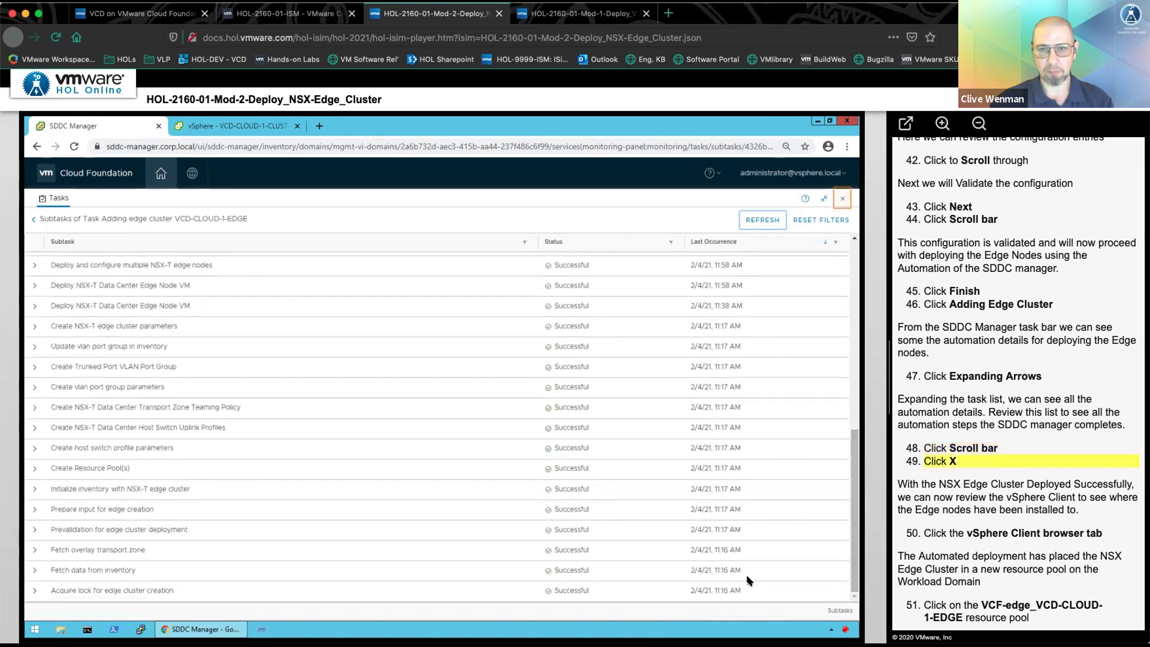
- Show the two NSX edge nodes in the VCF-edge_VCD-CLOUD-1-EDGE resource pool, then return to the VCD-CLOUD-1 Services page
{"action": "left_click", "coordinate": [843, 199]}
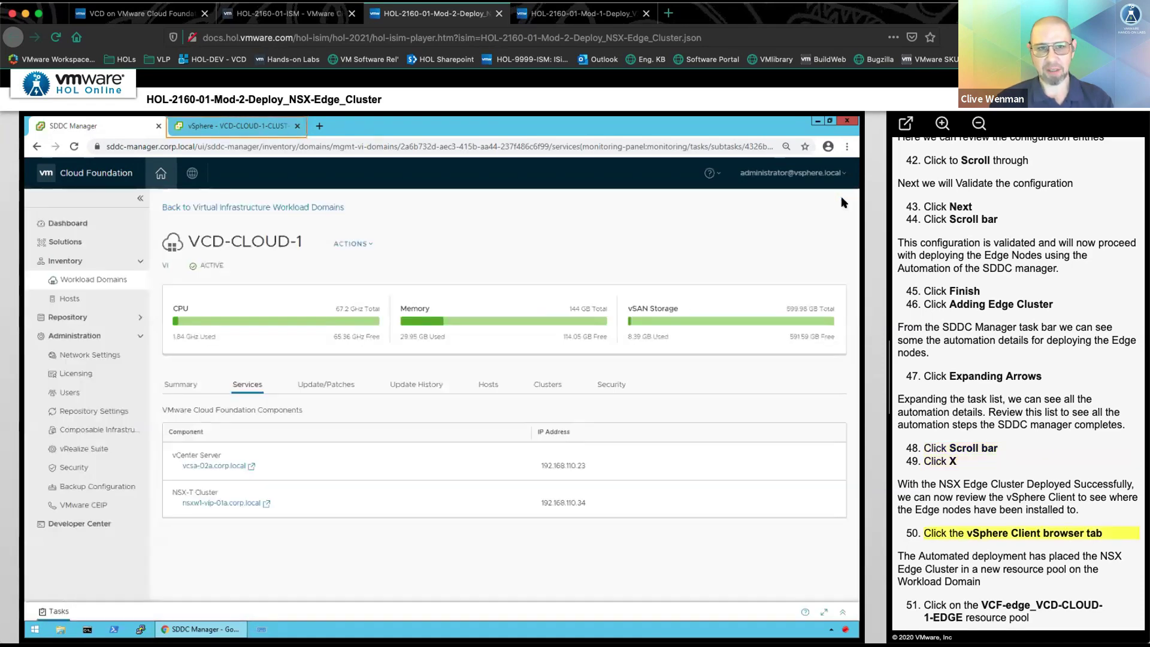
{"action": "left_click", "coordinate": [247, 133]}
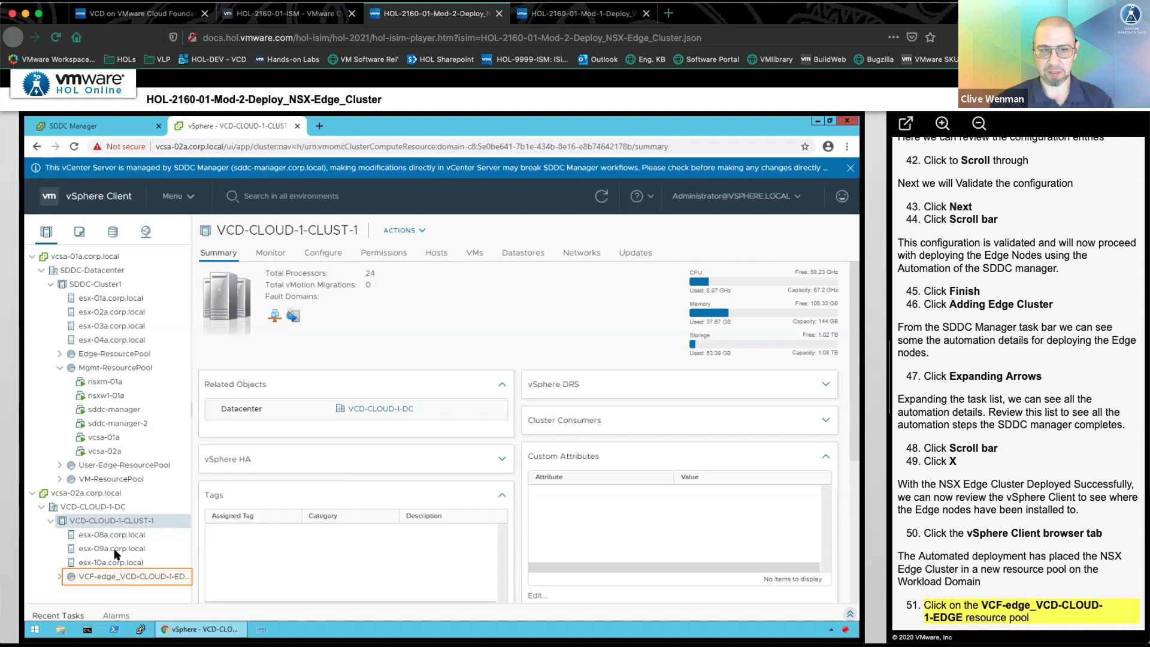
{"action": "left_click", "coordinate": [59, 577]}
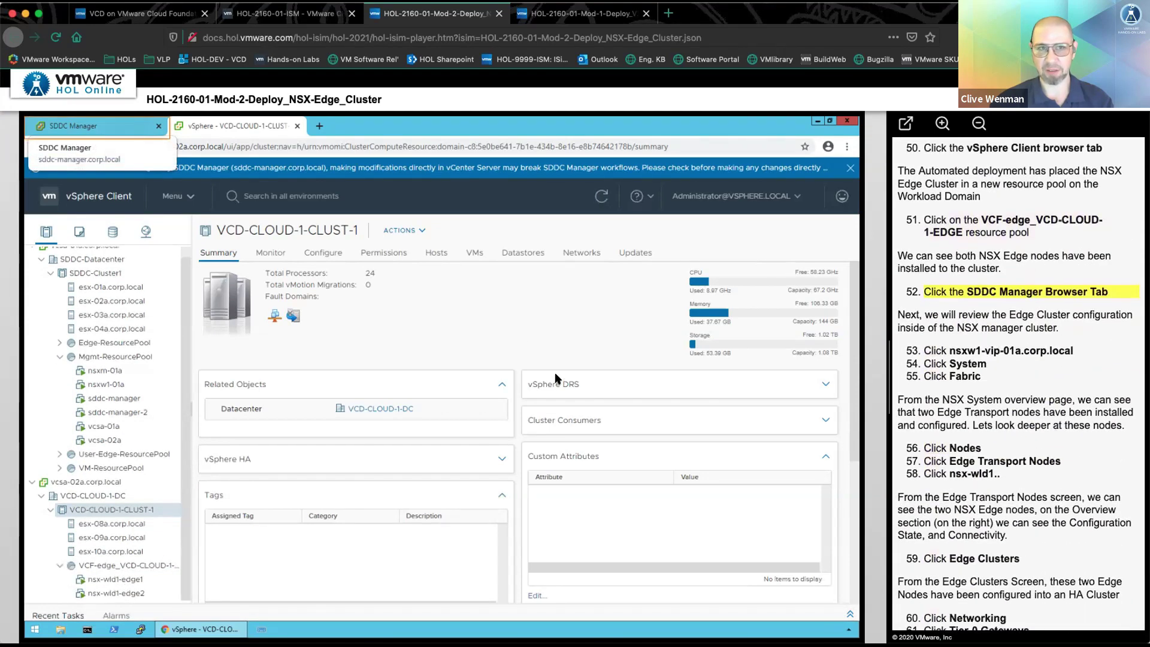
{"action": "left_click", "coordinate": [73, 126]}
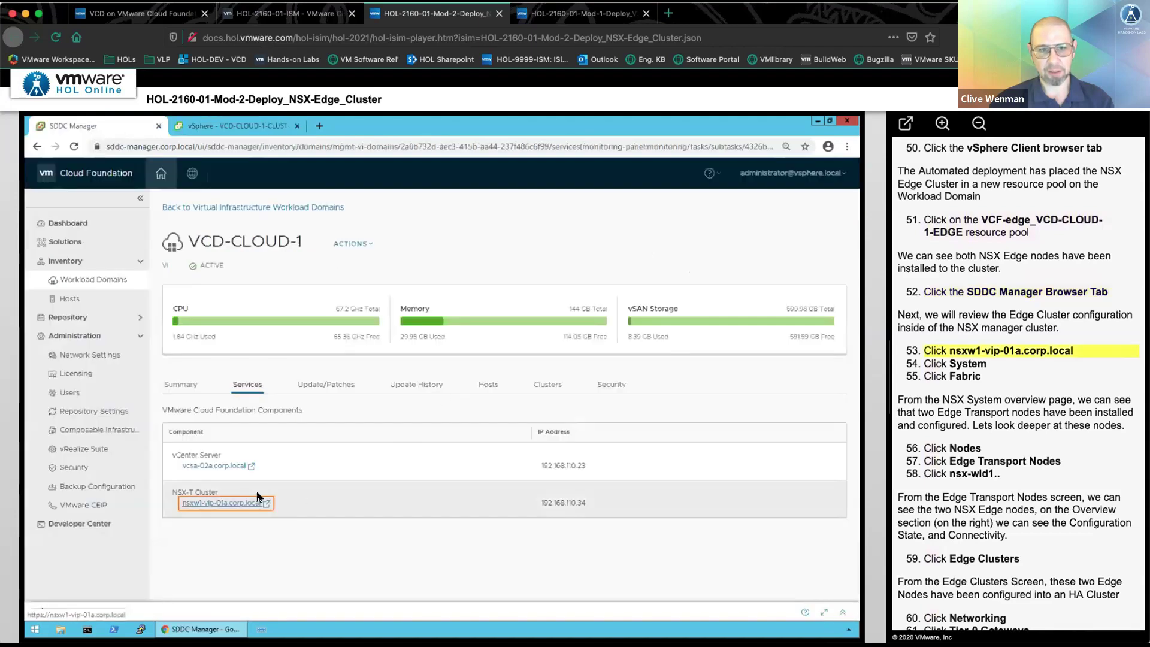
- In NSX-T Manager nsxw1-vip-01a.corp.local, check the edge transport nodes and the VCD-CLOUD-1-EDGE edge cluster
{"action": "left_click", "coordinate": [228, 504]}
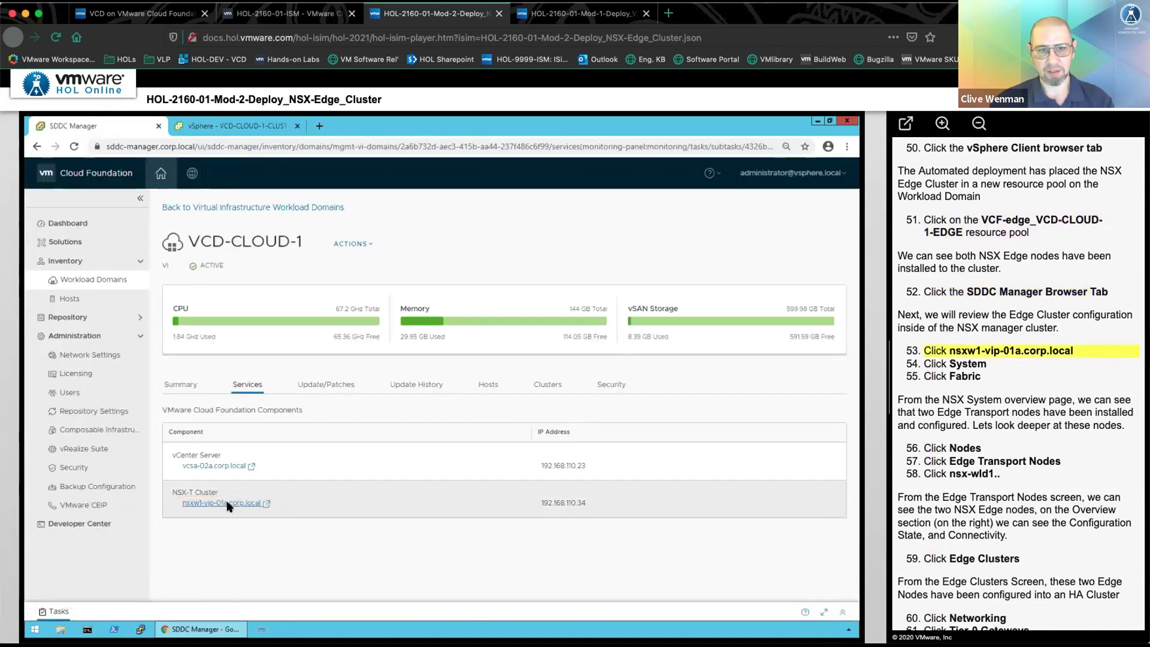
{"action": "left_click", "coordinate": [370, 207]}
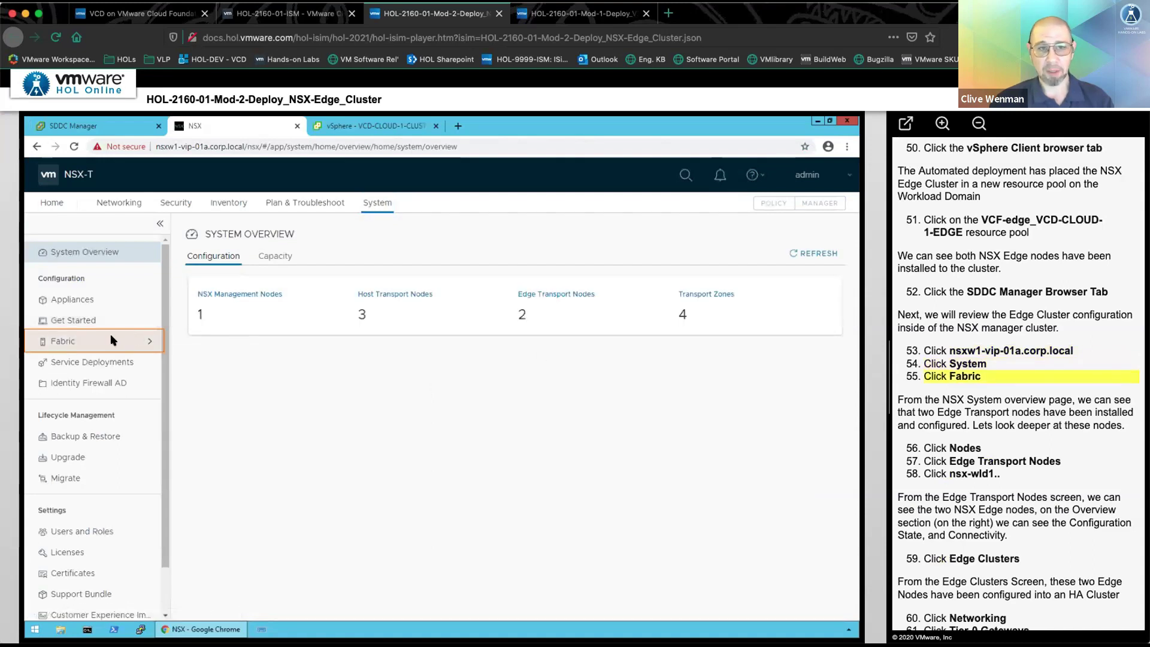
{"action": "left_click", "coordinate": [112, 341]}
{"action": "left_click", "coordinate": [103, 359]}
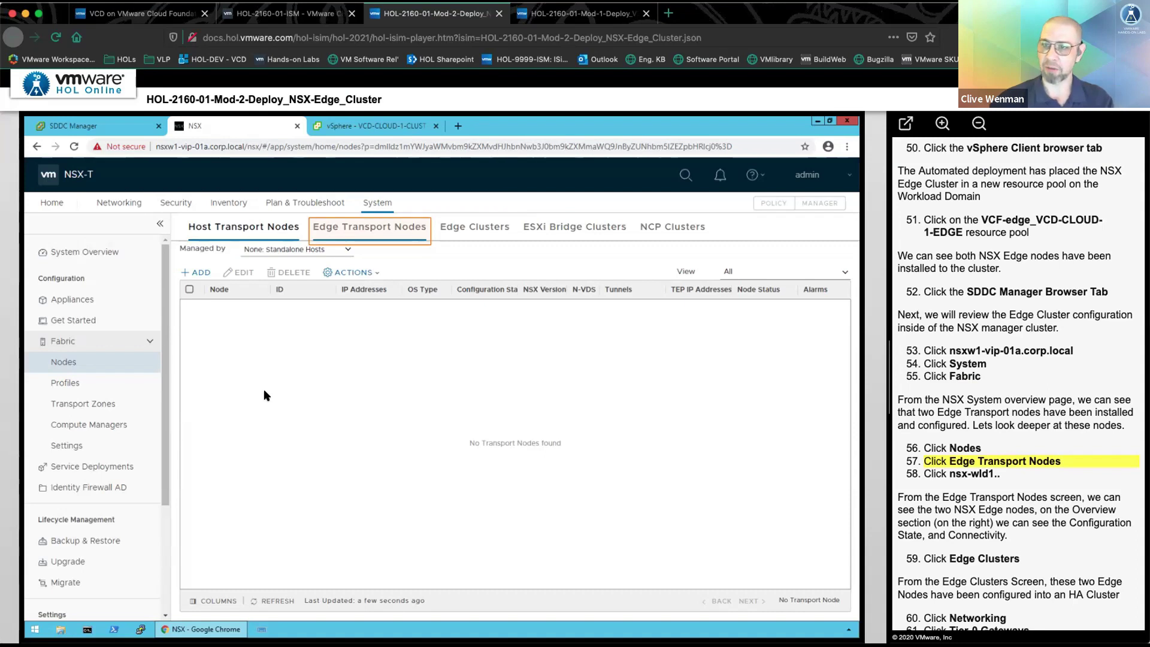
{"action": "left_click", "coordinate": [359, 234]}
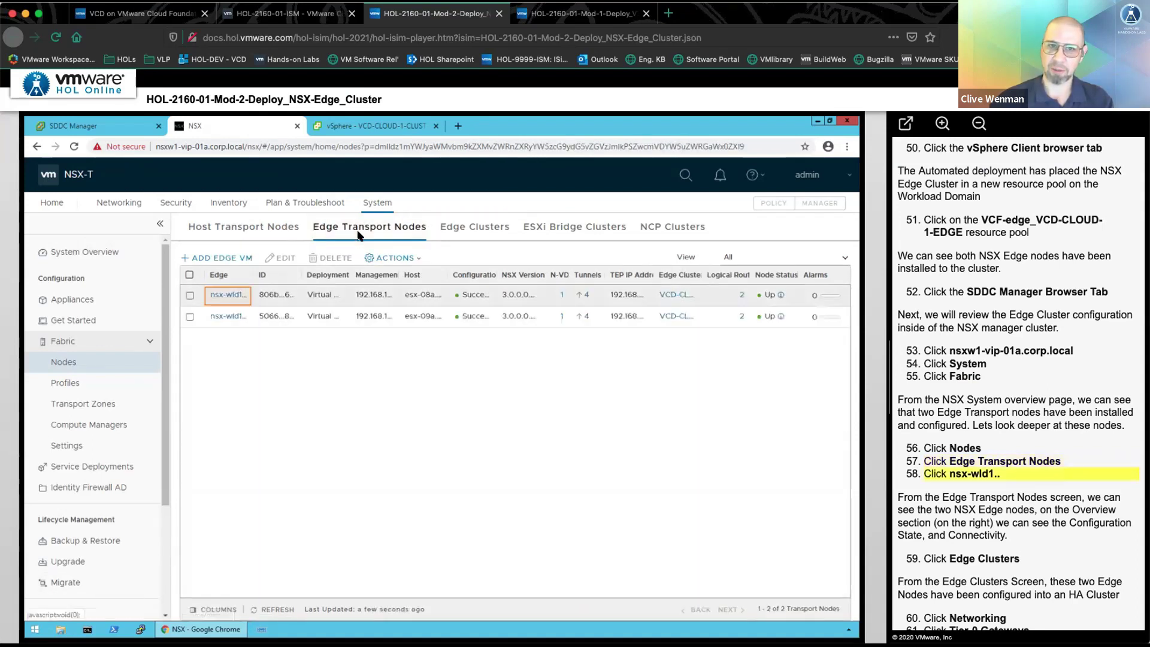
{"action": "left_click", "coordinate": [234, 289]}
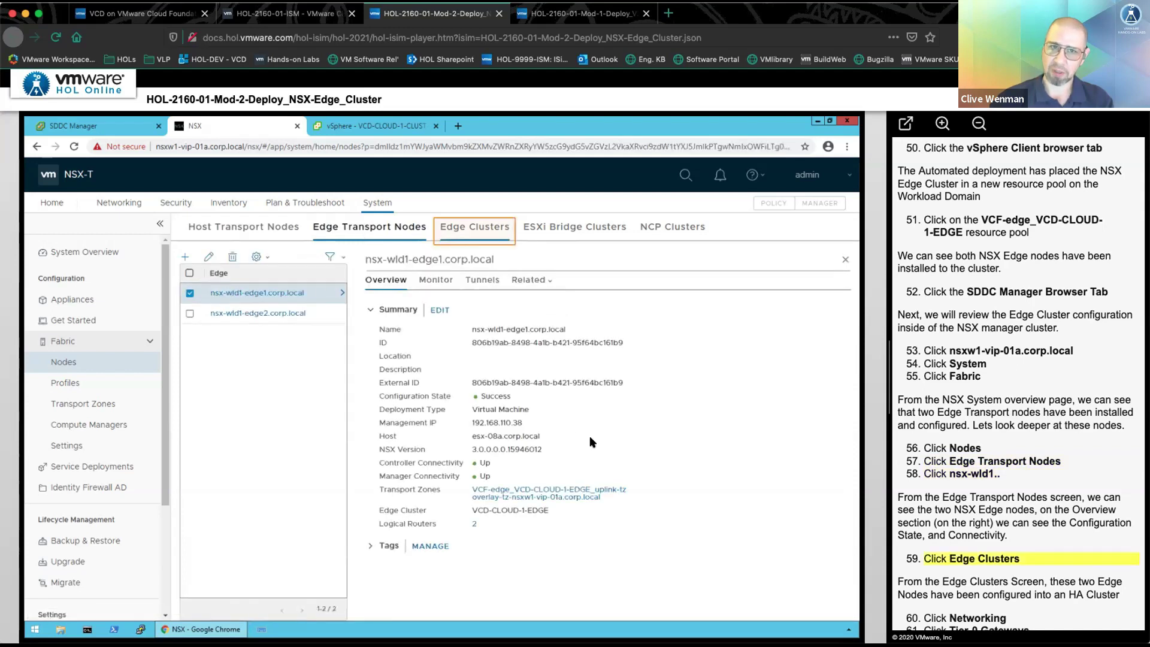
{"action": "left_click", "coordinate": [469, 234]}
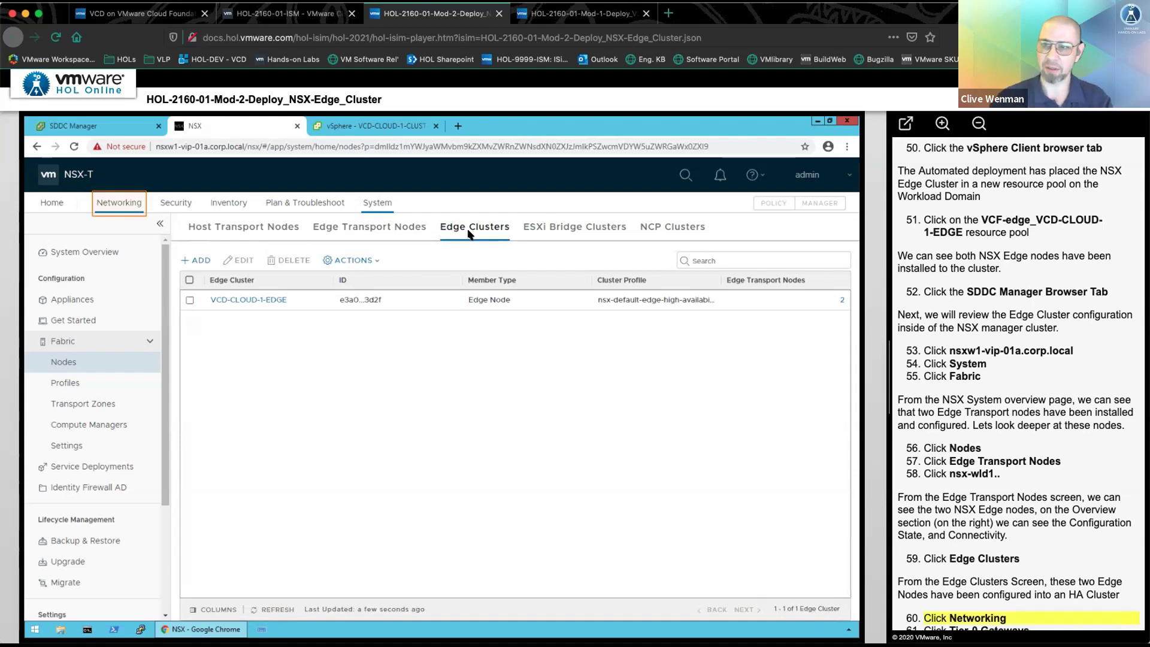
- List the four external interfaces of the VCD-CLOUD-1-T0 Tier-0 gateway on VLAN 130 and 230
{"action": "left_click", "coordinate": [120, 202]}
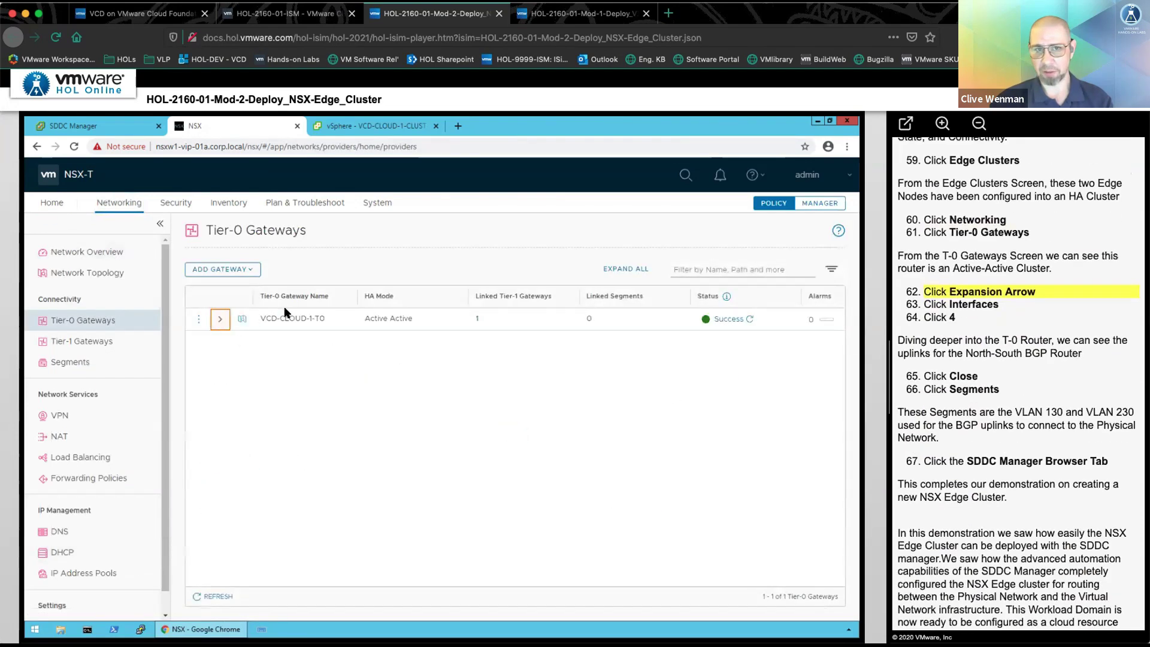
{"action": "left_click", "coordinate": [220, 320]}
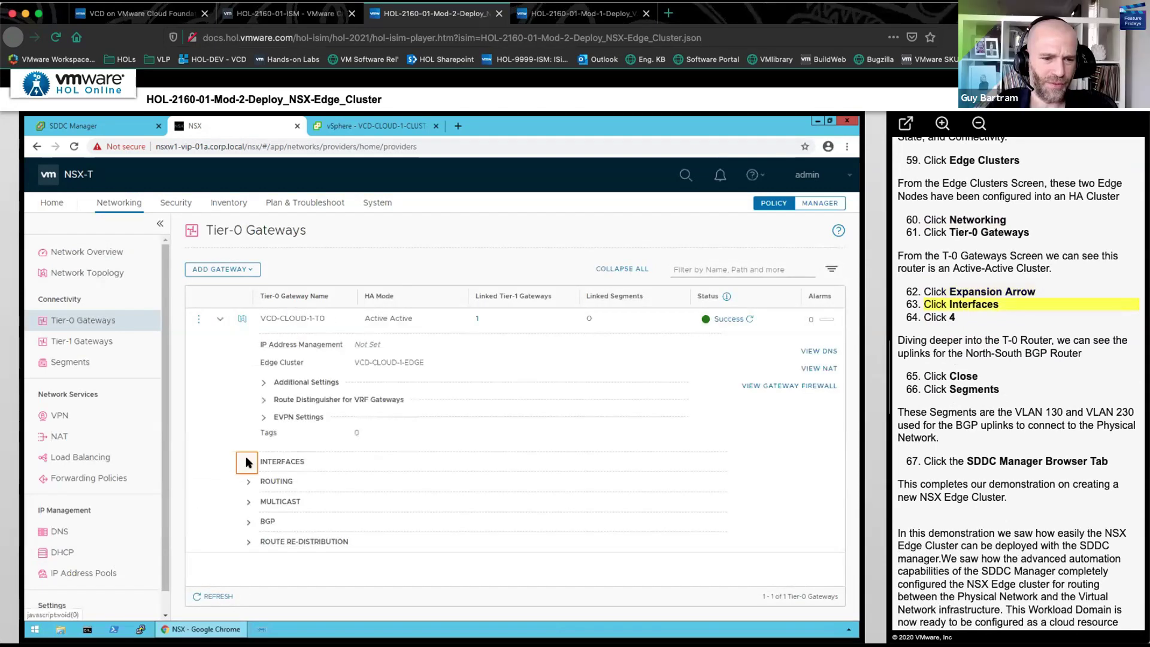
{"action": "left_click", "coordinate": [247, 462]}
{"action": "left_click", "coordinate": [358, 476]}
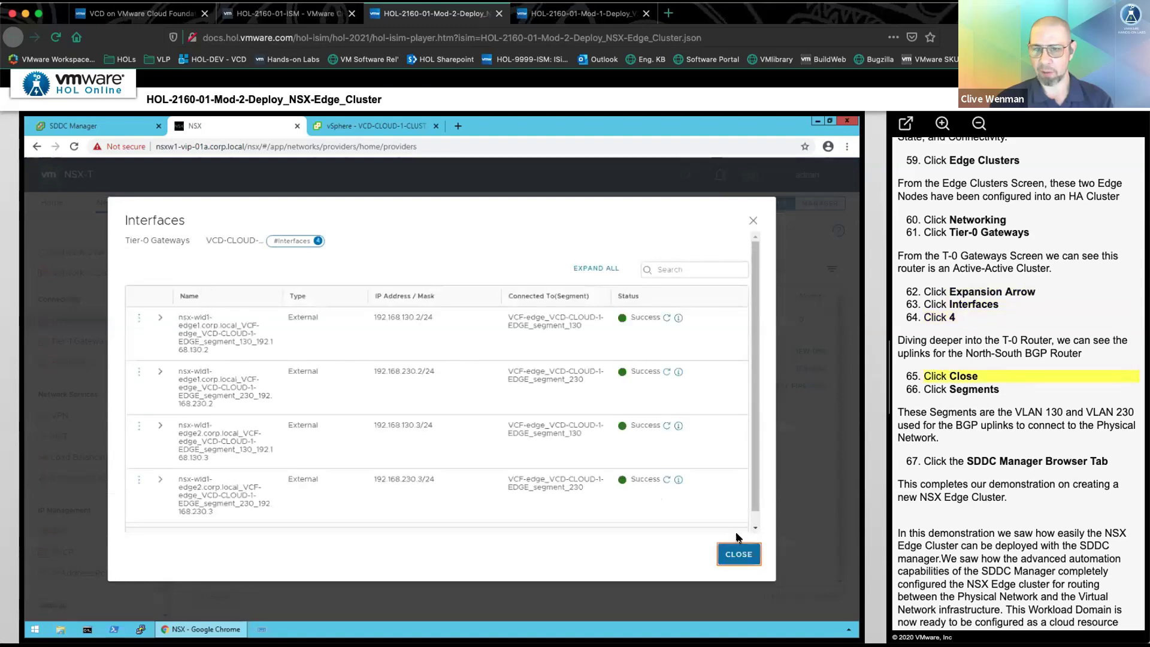
- Close the Interfaces list and close the simulation to return to the lab tab
{"action": "left_click", "coordinate": [739, 554]}
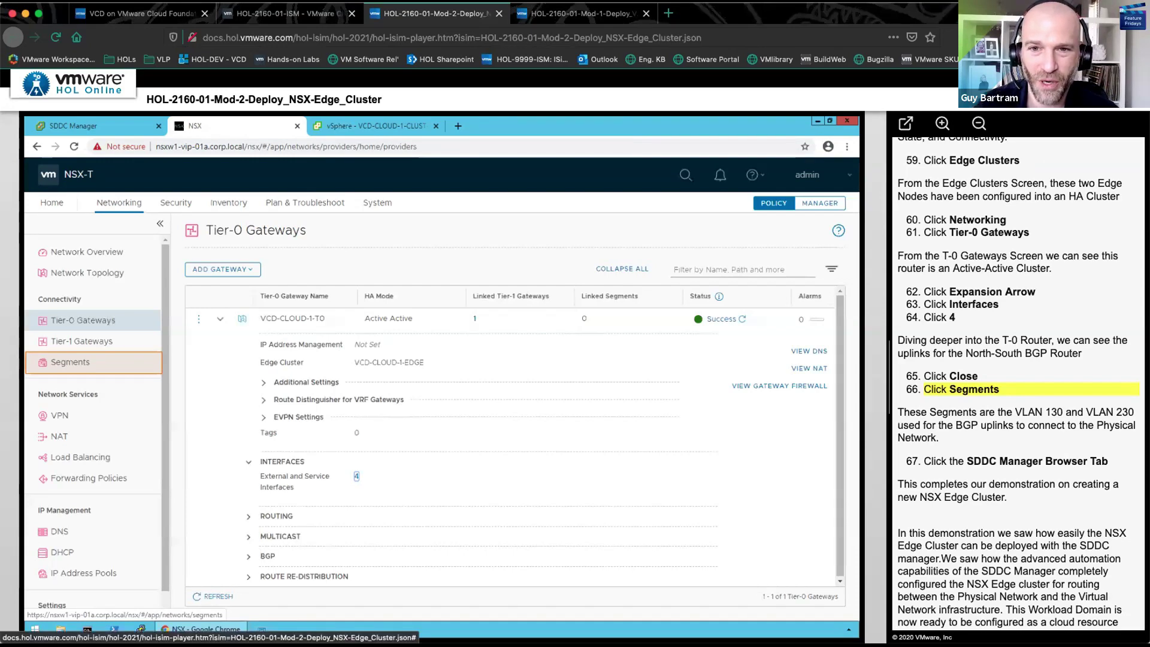
{"action": "key", "text": "super+w"}
- Rejoin the running lab session and display the manual's table of contents
{"action": "left_click", "coordinate": [713, 336]}
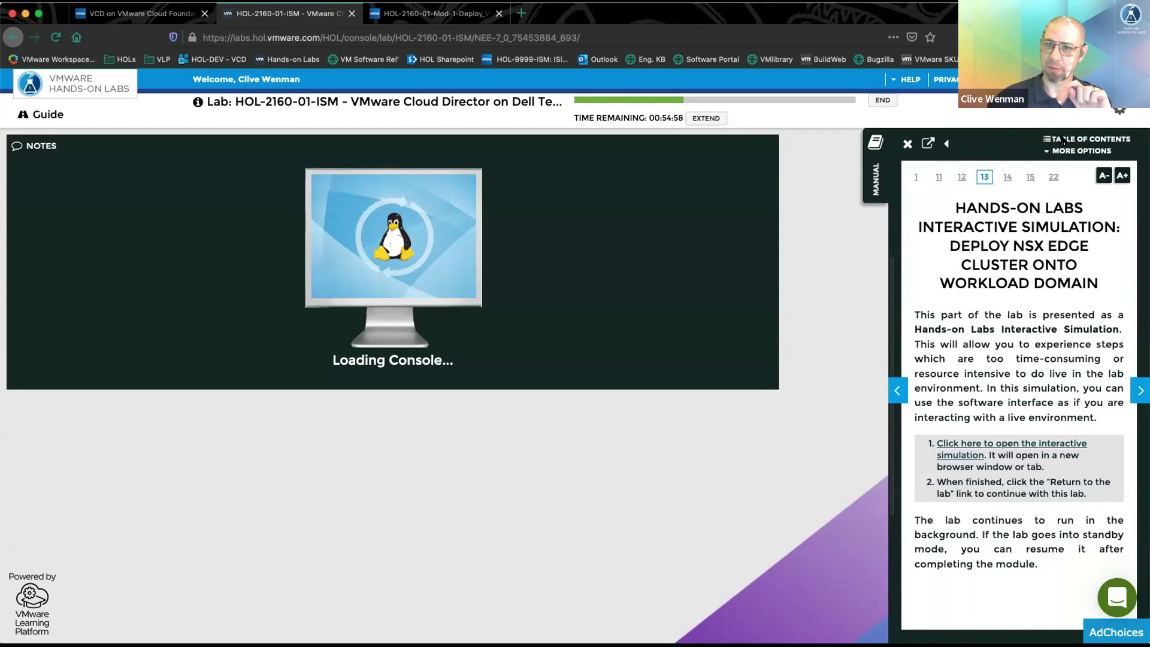
{"action": "left_click", "coordinate": [1058, 140]}
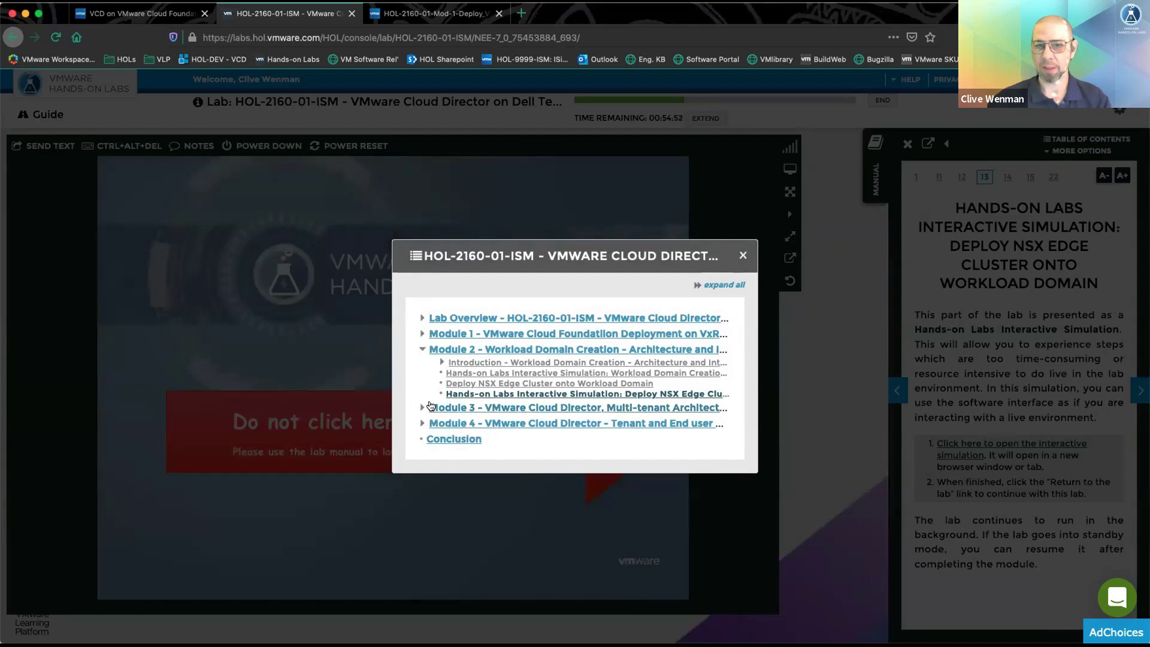
- Expand Modules 3 and 4 in the table of contents, then close it
{"action": "left_click", "coordinate": [420, 408]}
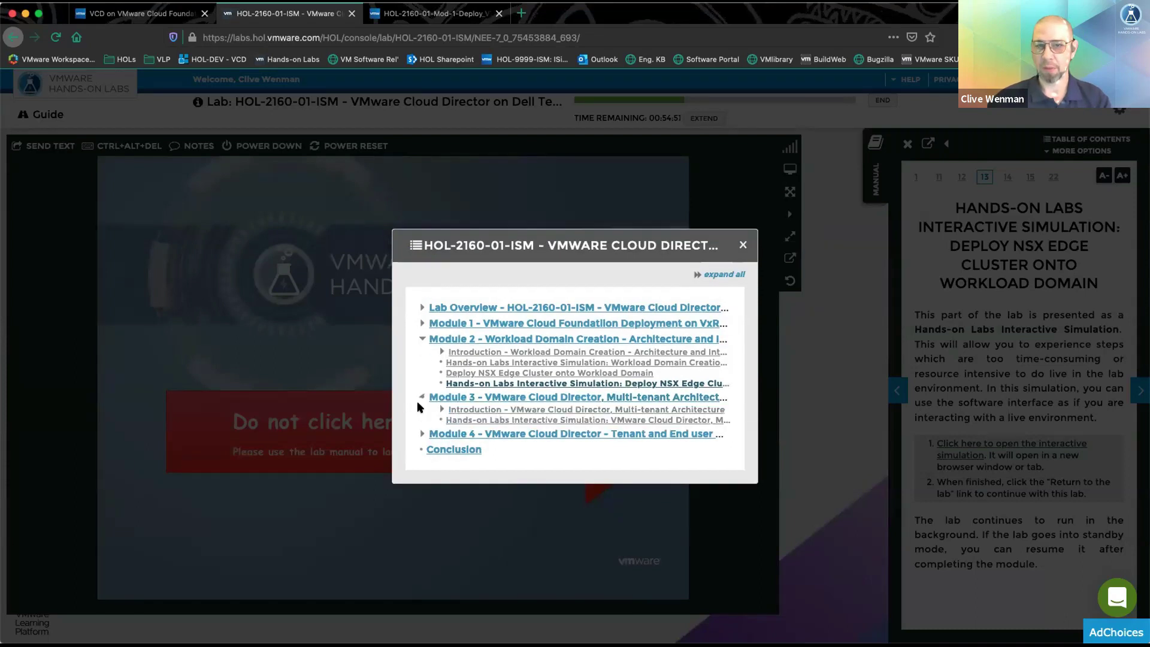
{"action": "left_click", "coordinate": [419, 436]}
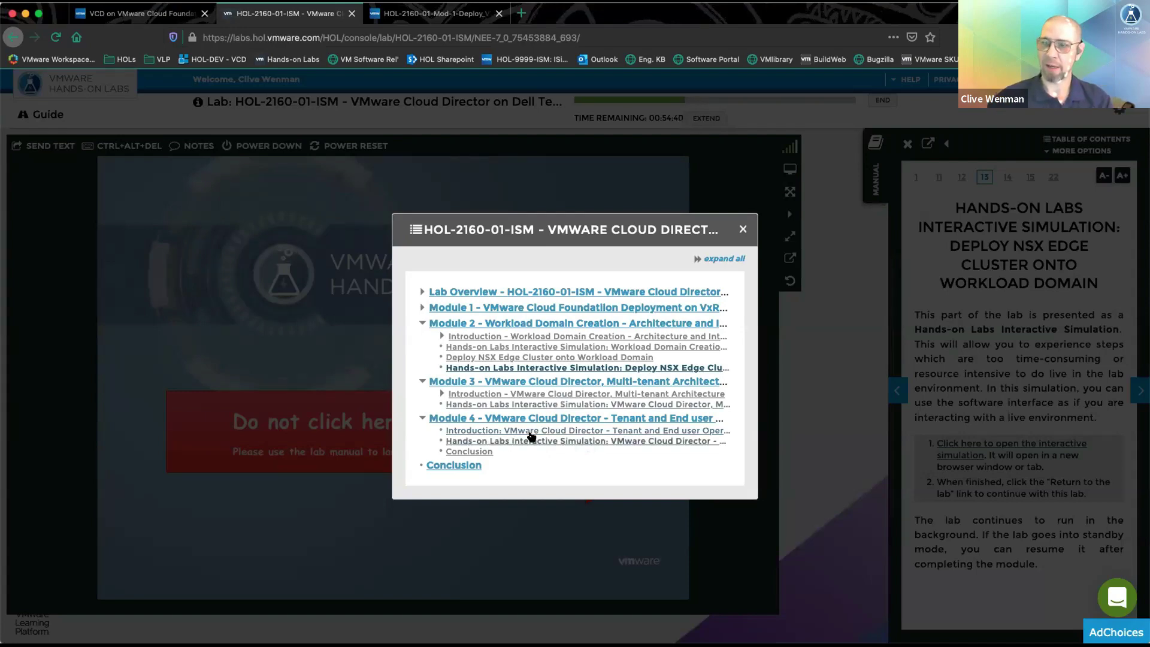
{"action": "left_click", "coordinate": [743, 229]}
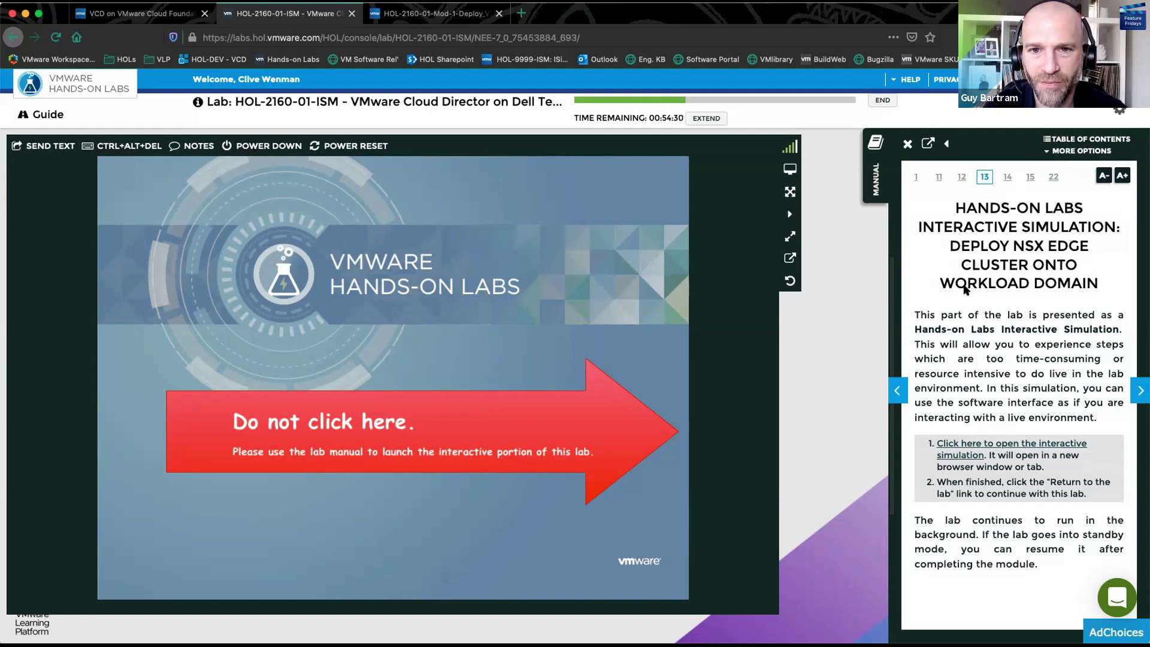
- Page the manual back to page 5, Introduction - VMware Cloud Foundation Deployment on VxRail
{"action": "left_click", "coordinate": [897, 391]}
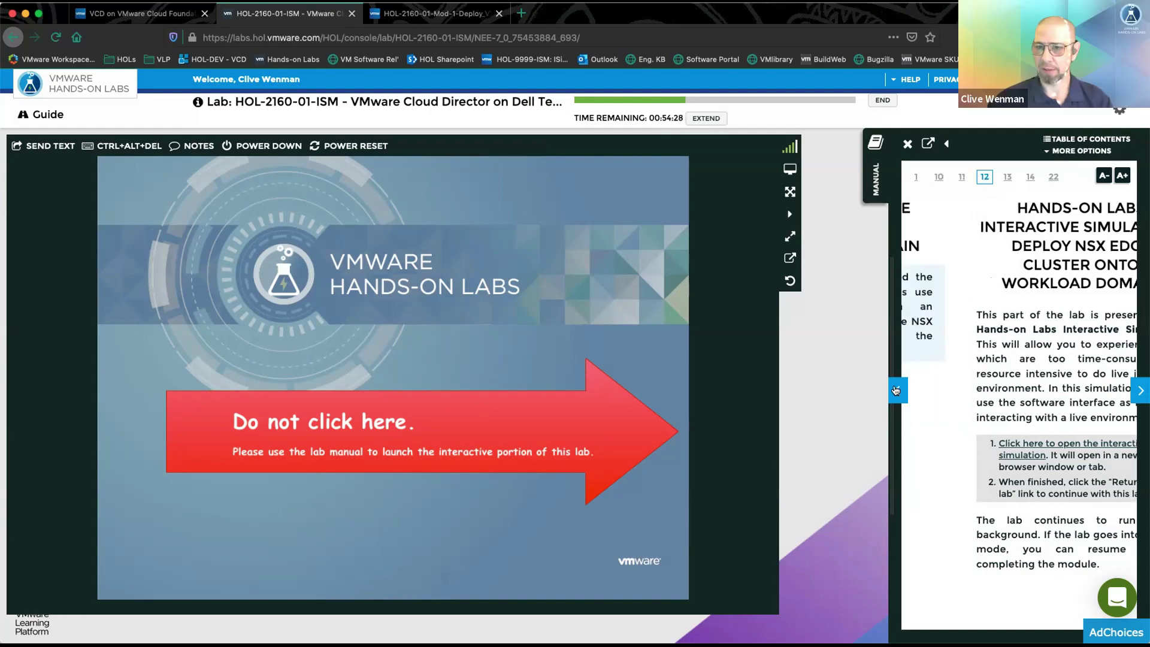
{"action": "left_click", "coordinate": [897, 391]}
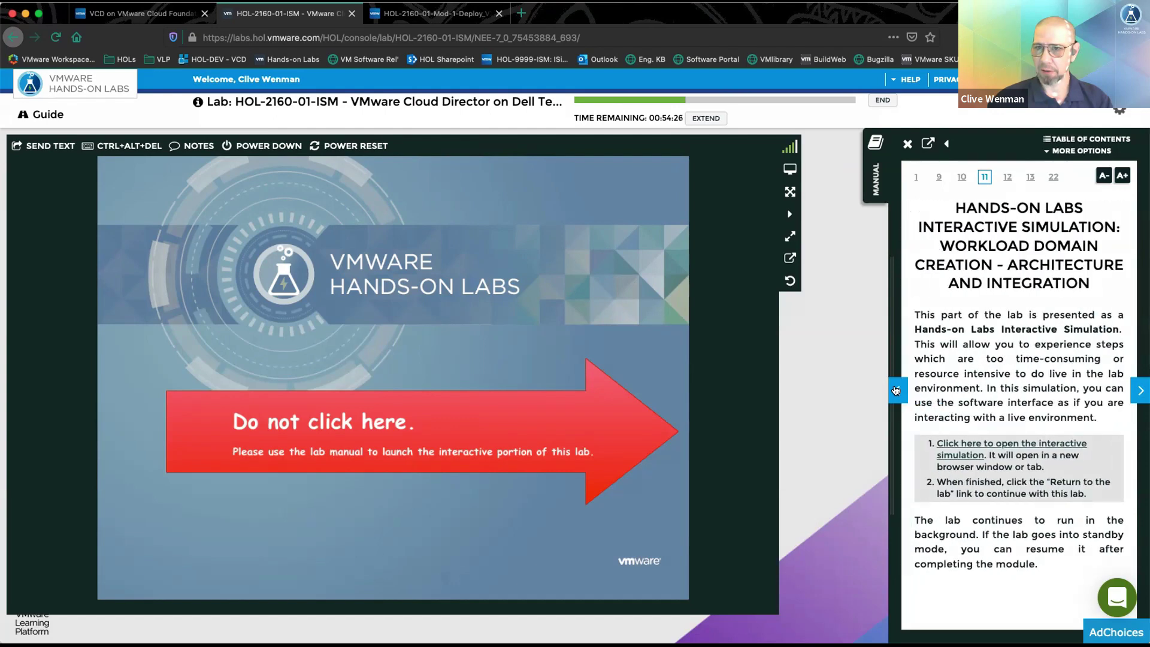
{"action": "left_click", "coordinate": [897, 390]}
{"action": "left_click", "coordinate": [897, 391]}
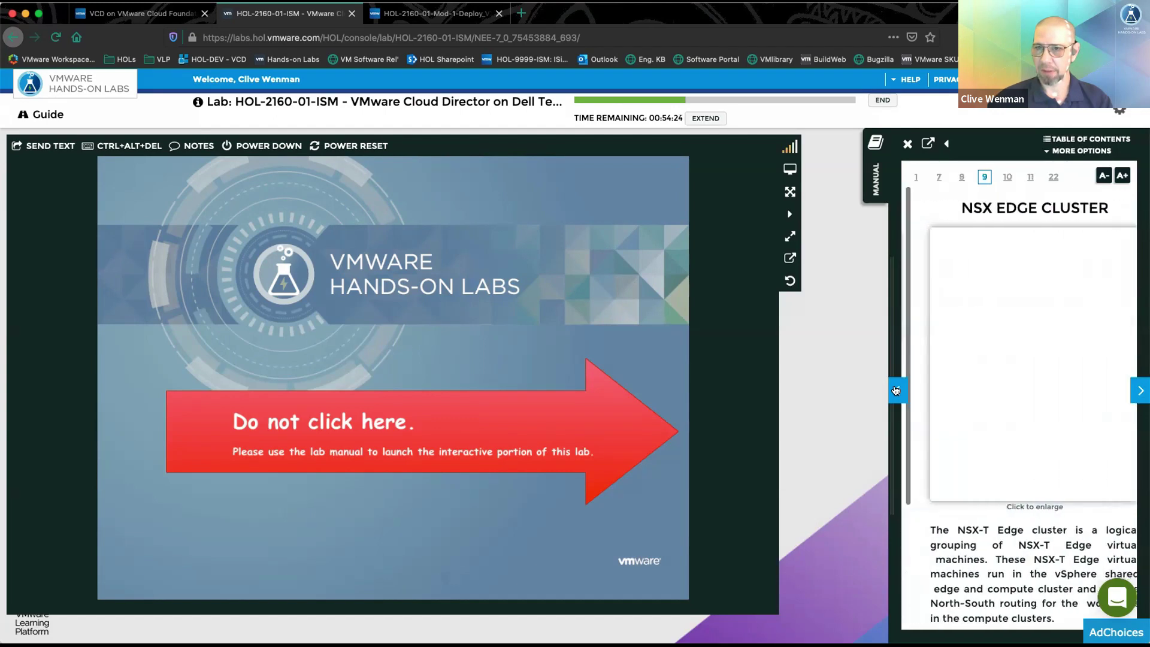
{"action": "left_click", "coordinate": [897, 391]}
{"action": "left_click", "coordinate": [897, 390]}
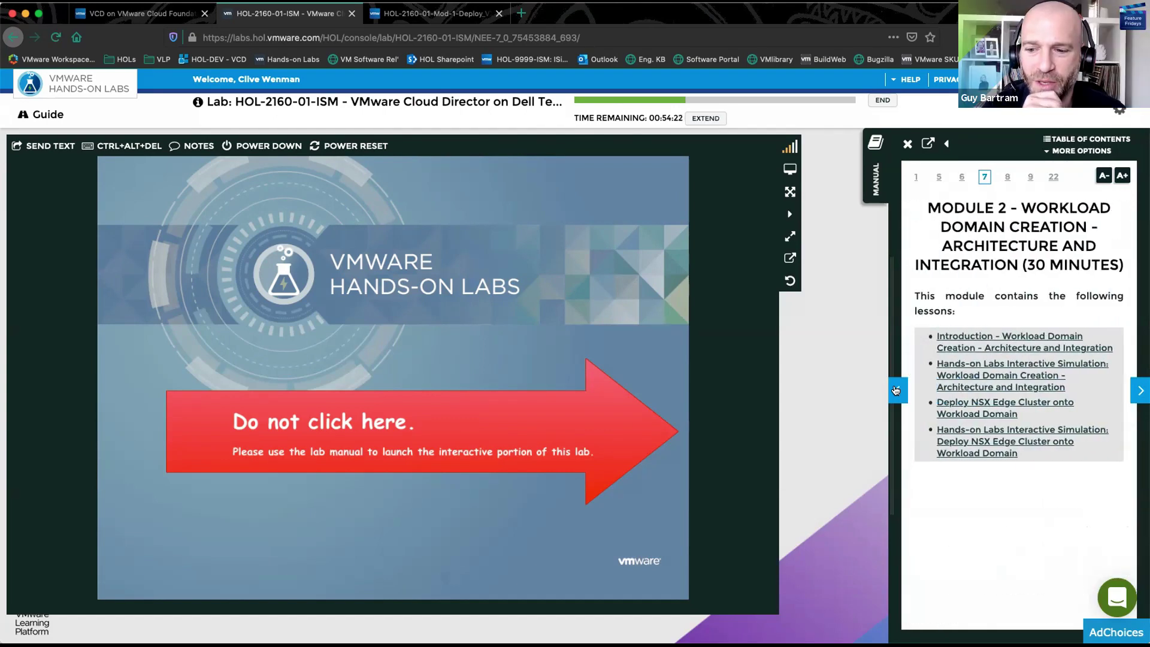
{"action": "left_click", "coordinate": [897, 391]}
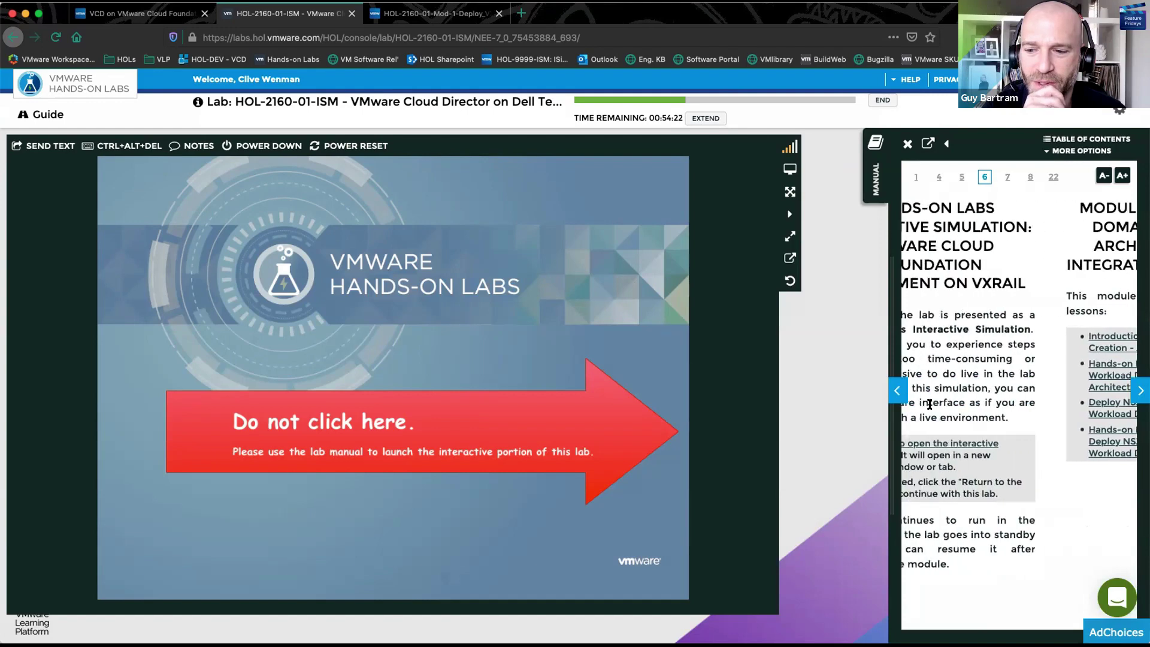
{"action": "left_click", "coordinate": [898, 392]}
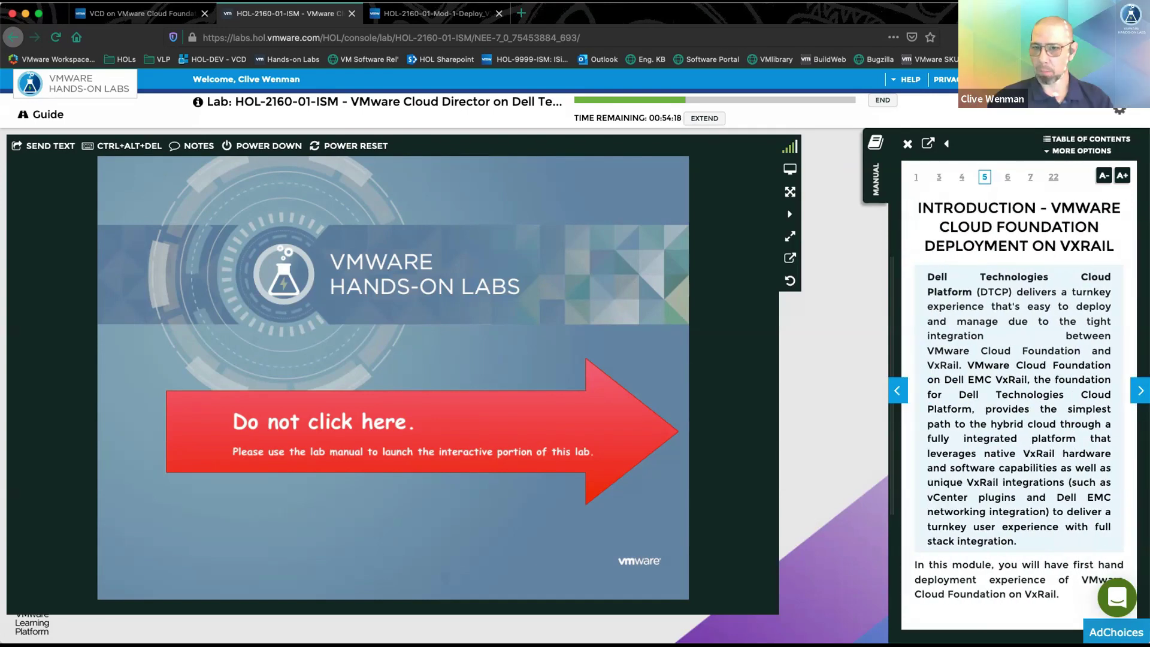